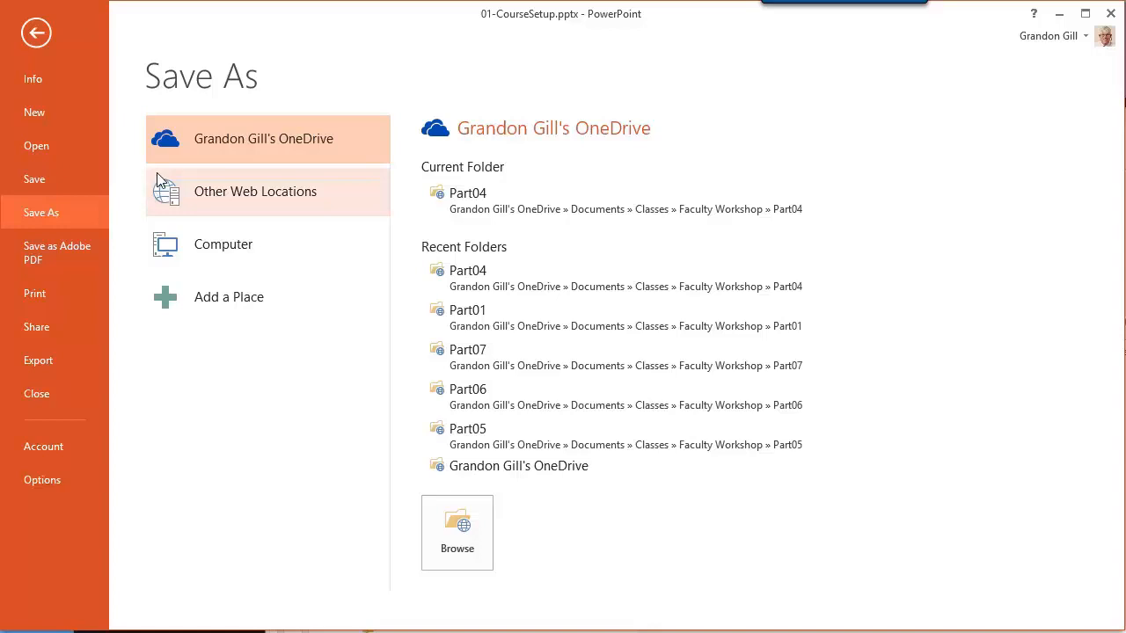
# Browse for a save location and select the Part04 folder inside FacultyOnlineWorkshop on Local Disk (D:).
pyautogui.click(459, 531)
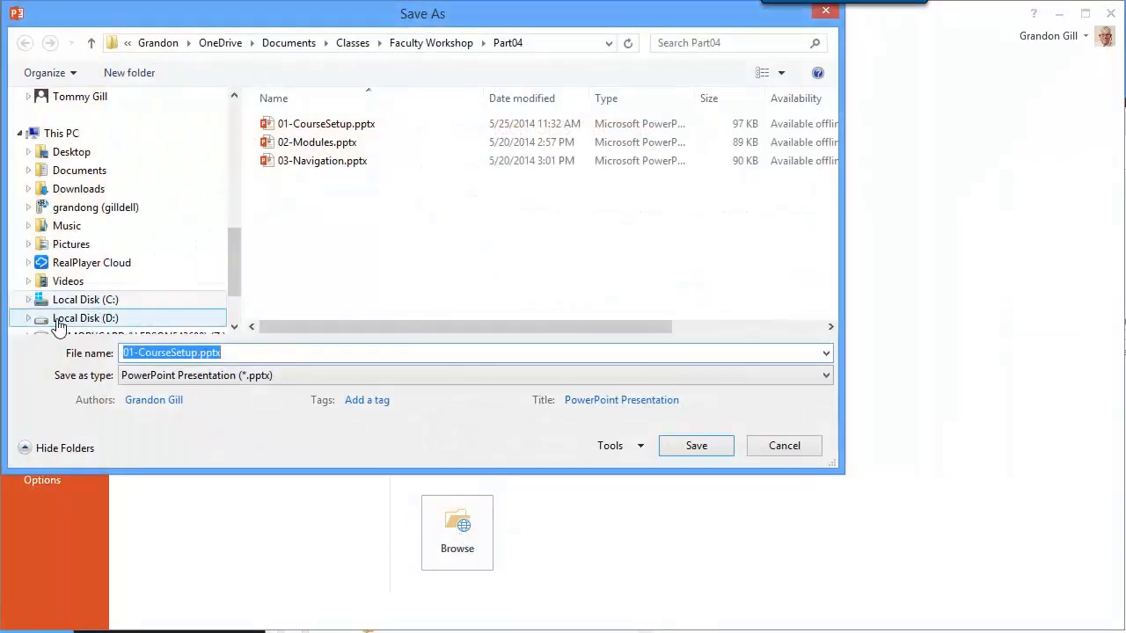
pyautogui.click(29, 319)
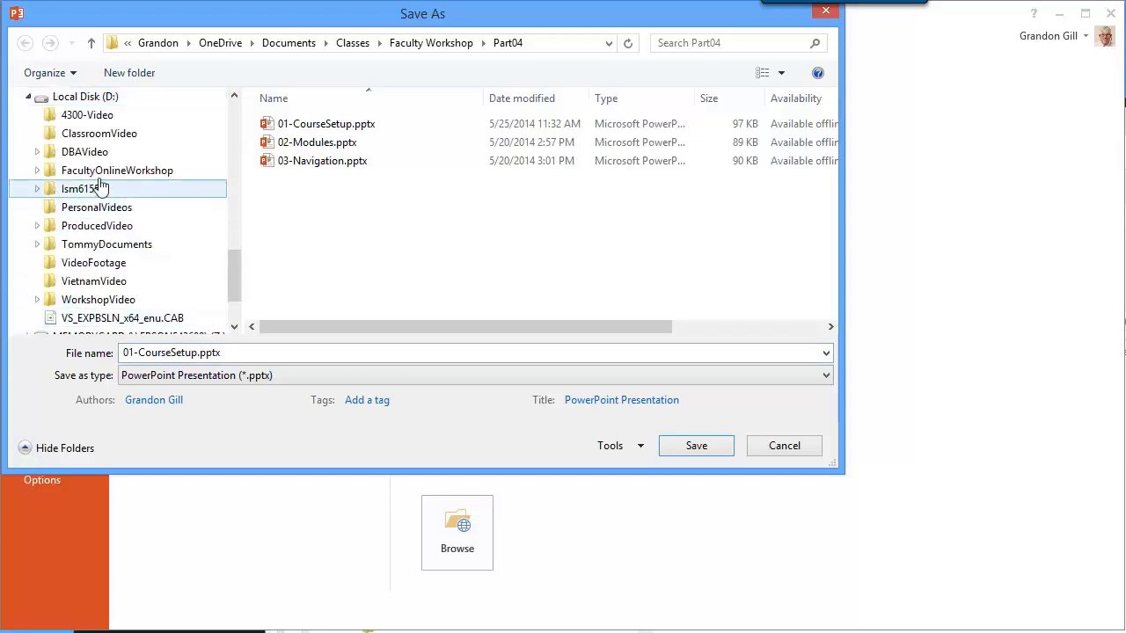
pyautogui.click(36, 172)
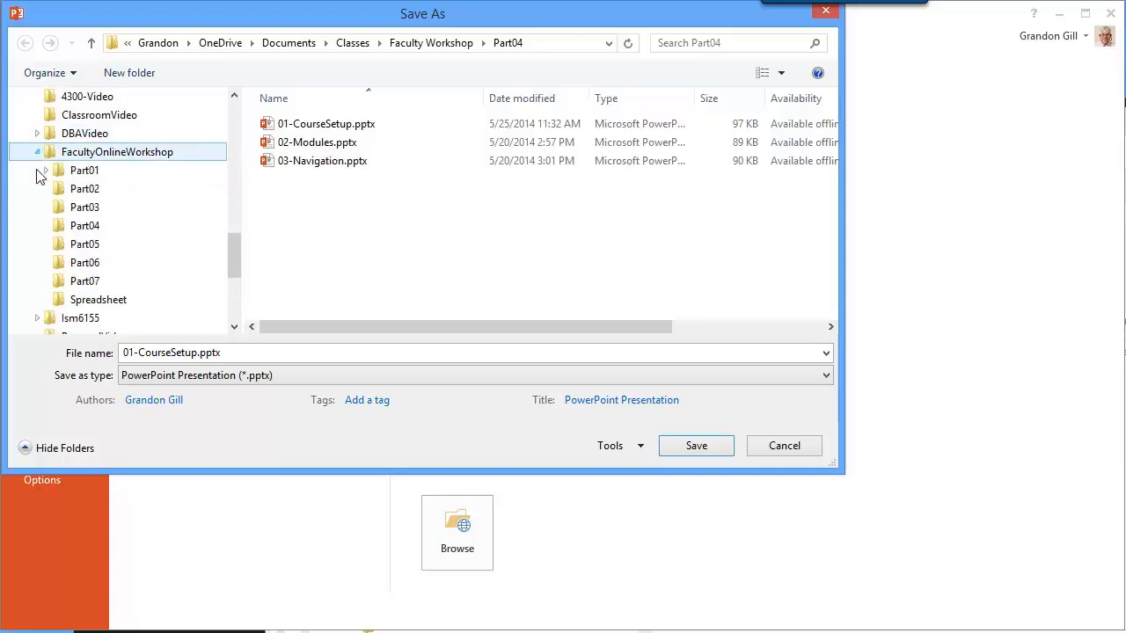
pyautogui.click(82, 229)
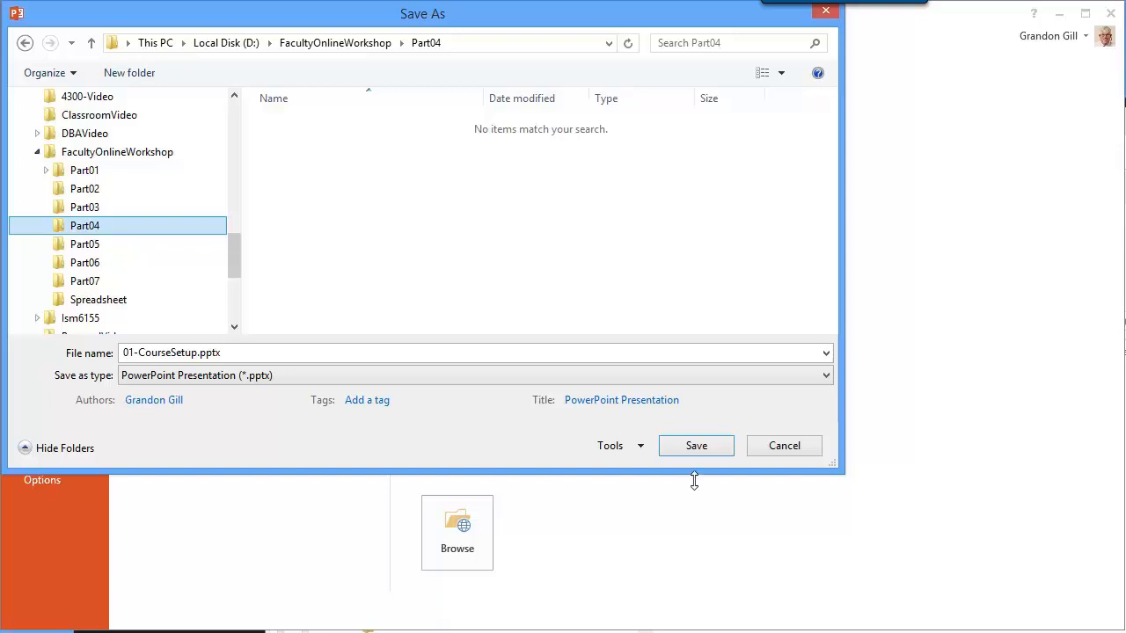
# Export all slides of 01-CourseSetup in PNG Portable Network Graphics format and dismiss the export notice.
pyautogui.click(827, 377)
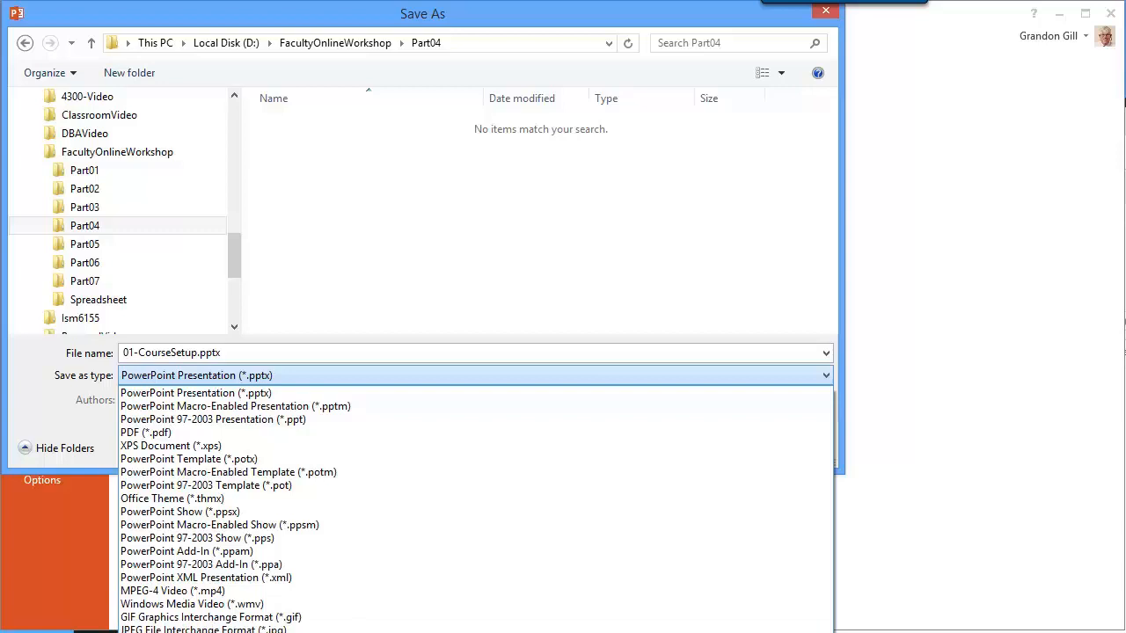
pyautogui.click(449, 632)
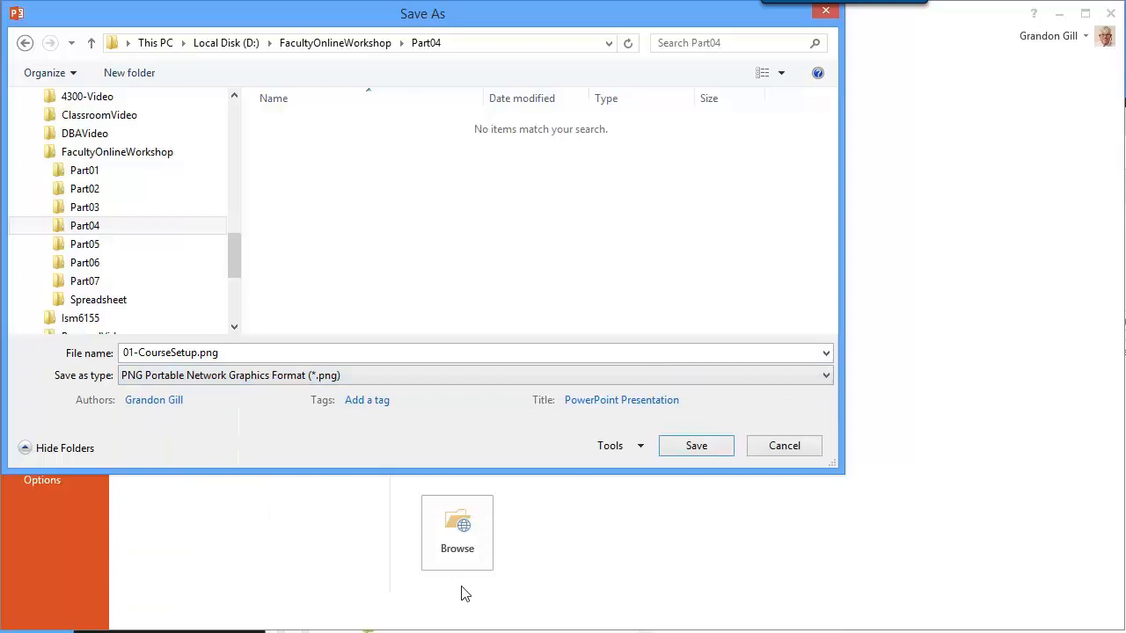
pyautogui.click(696, 447)
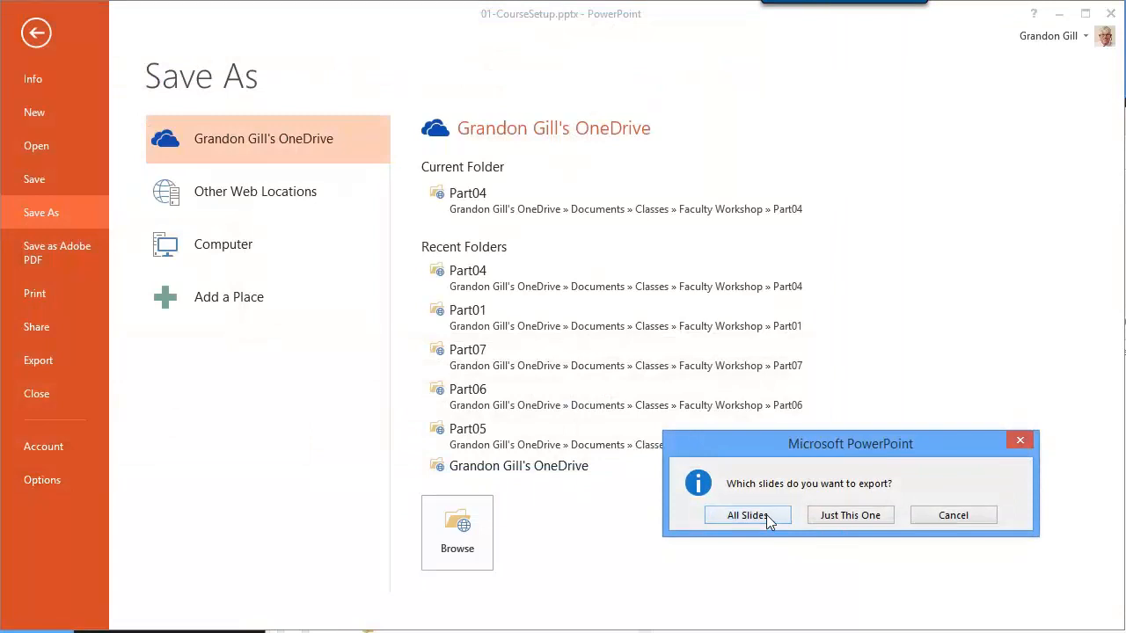
pyautogui.click(747, 516)
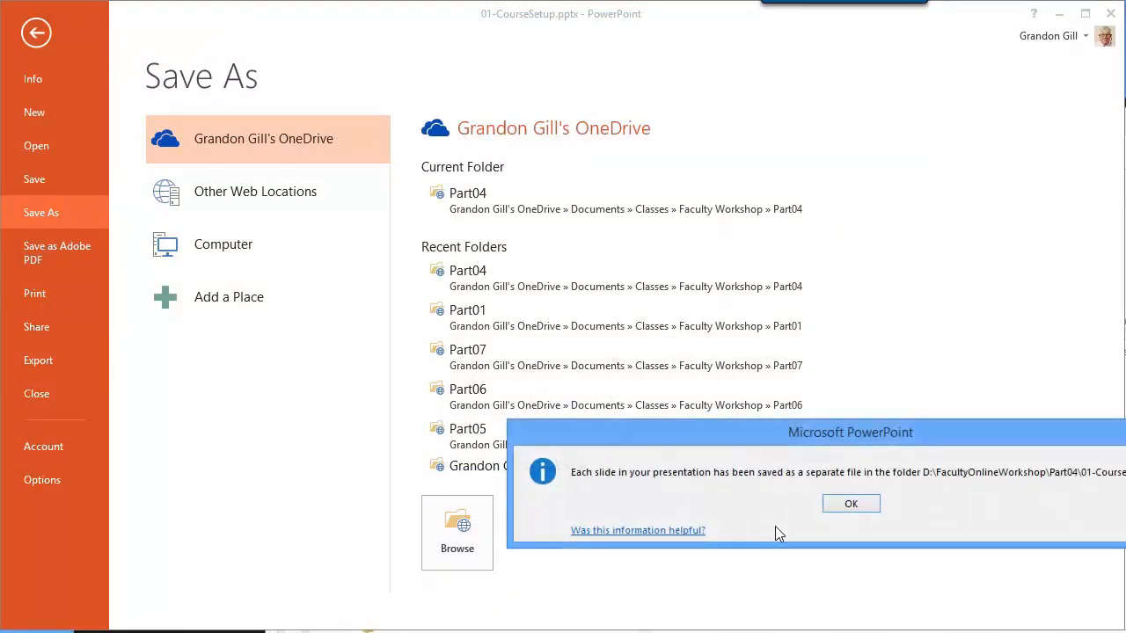
pyautogui.moveTo(950, 436); pyautogui.dragTo(795, 393)
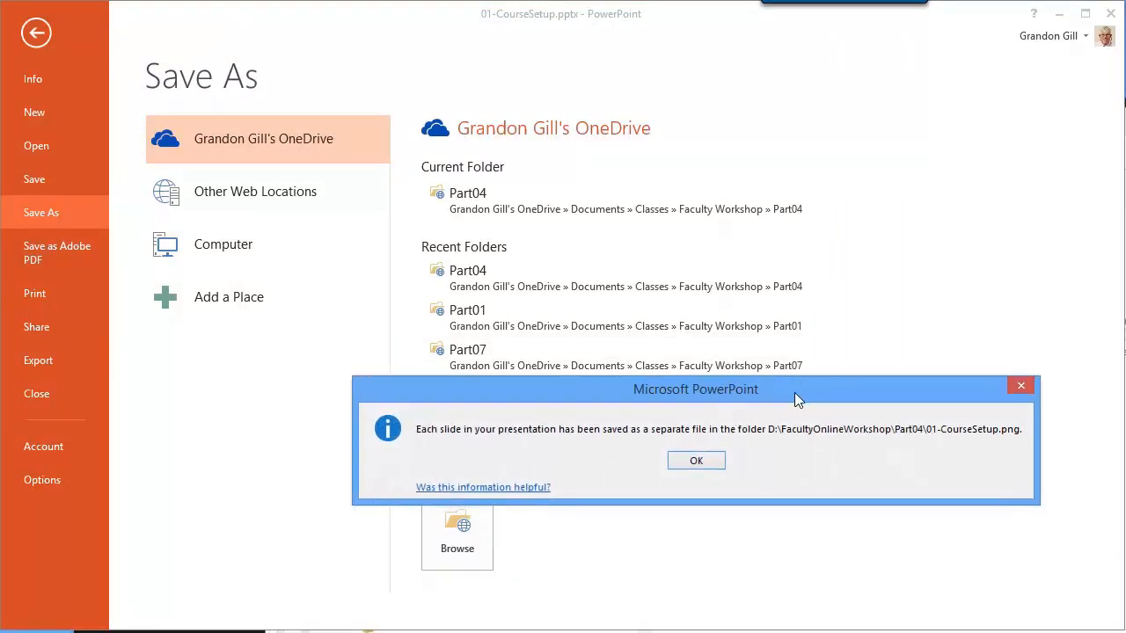
pyautogui.click(697, 467)
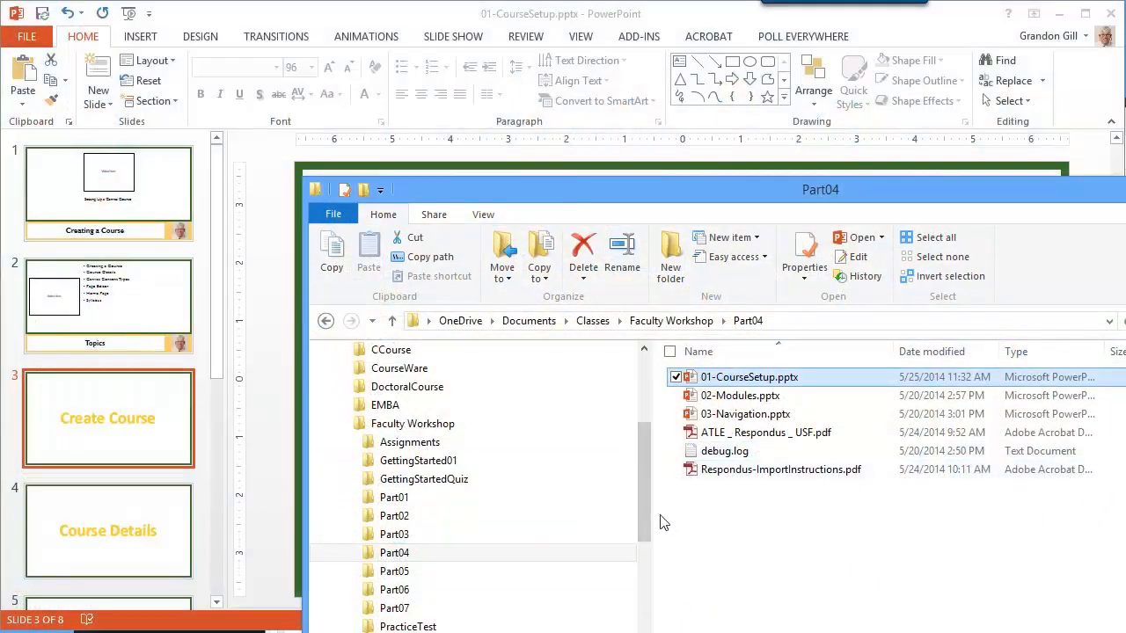
# In File Explorer, inspect the exported 01-CourseSetup folder under D:\FacultyOnlineWorkshop\Part04, then return to Part04.
pyautogui.moveTo(640, 486); pyautogui.dragTo(653, 632)
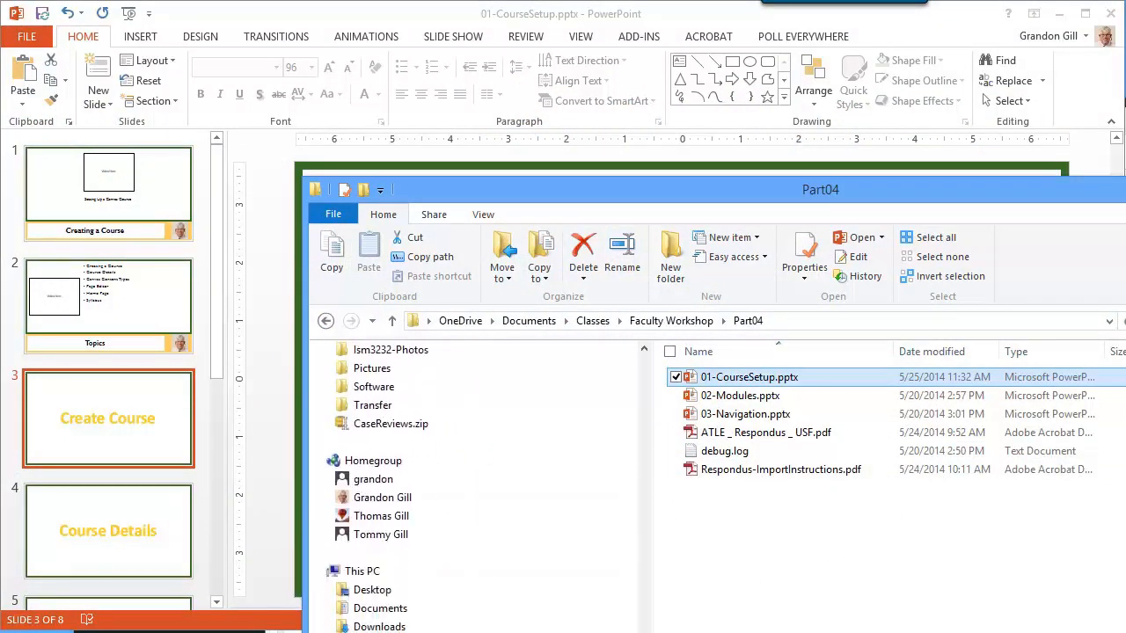
pyautogui.click(387, 632)
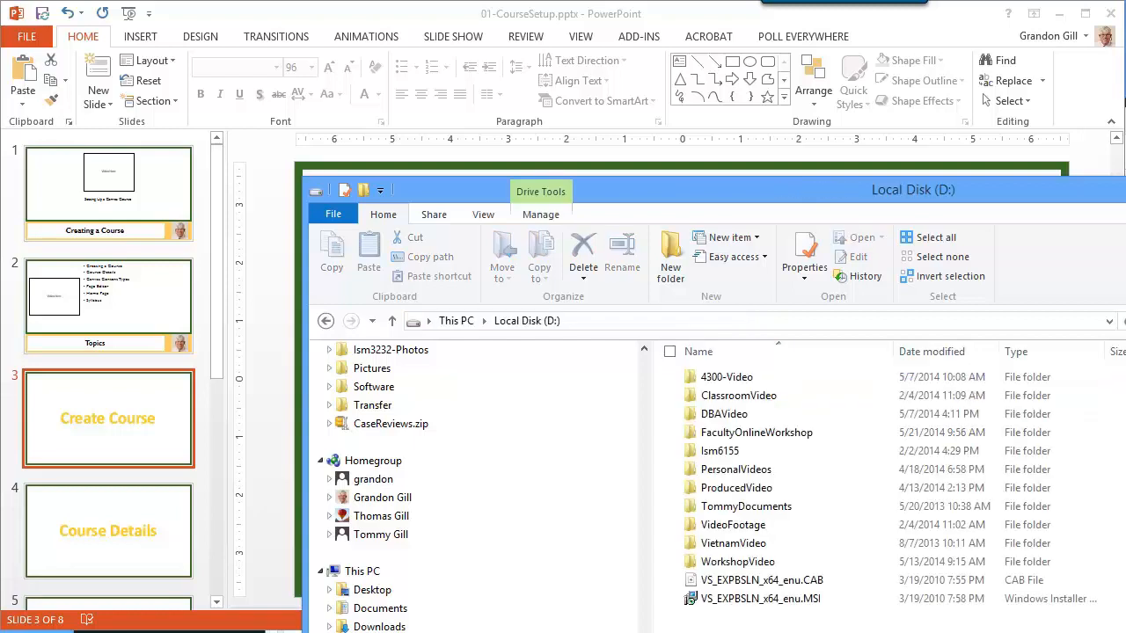
pyautogui.doubleClick(708, 432)
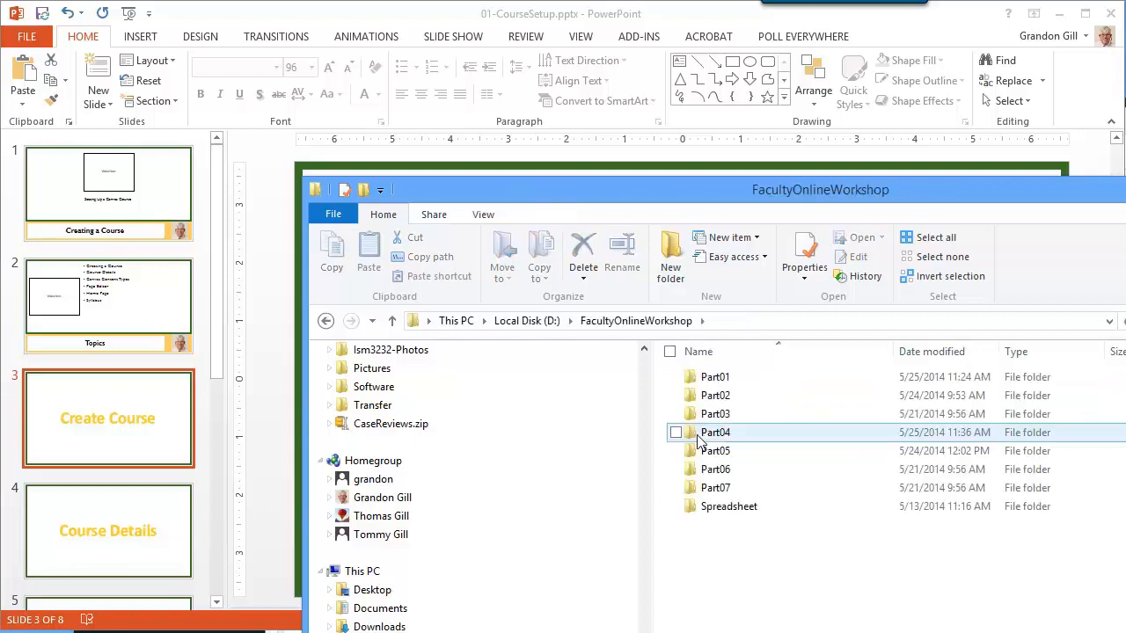
pyautogui.click(692, 437)
pyautogui.doubleClick(692, 437)
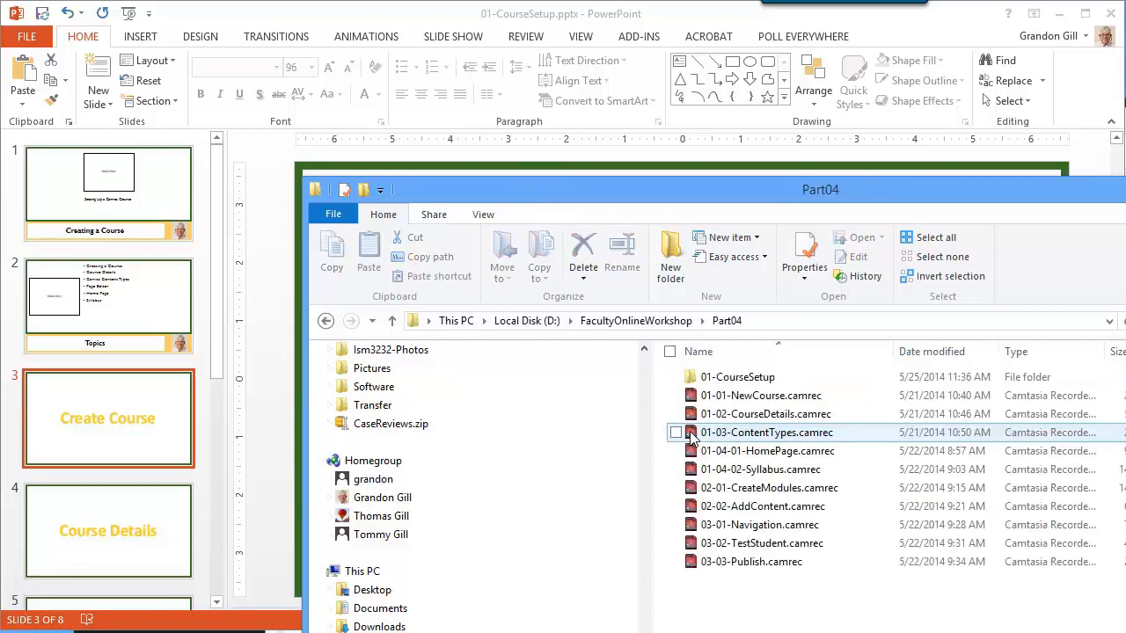
pyautogui.doubleClick(695, 379)
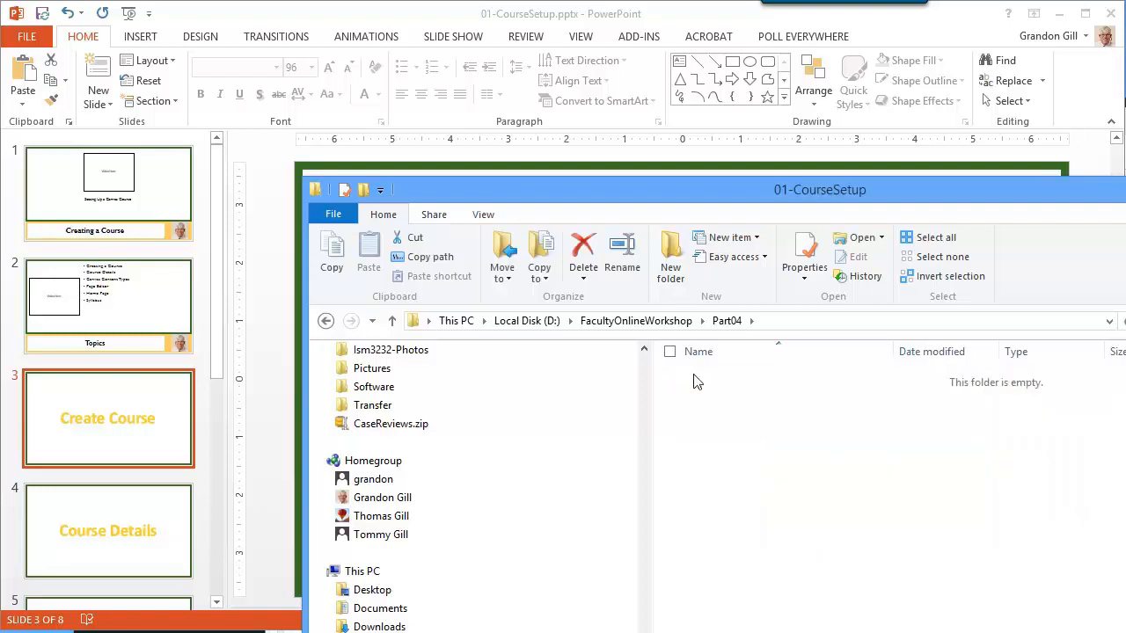
pyautogui.click(726, 322)
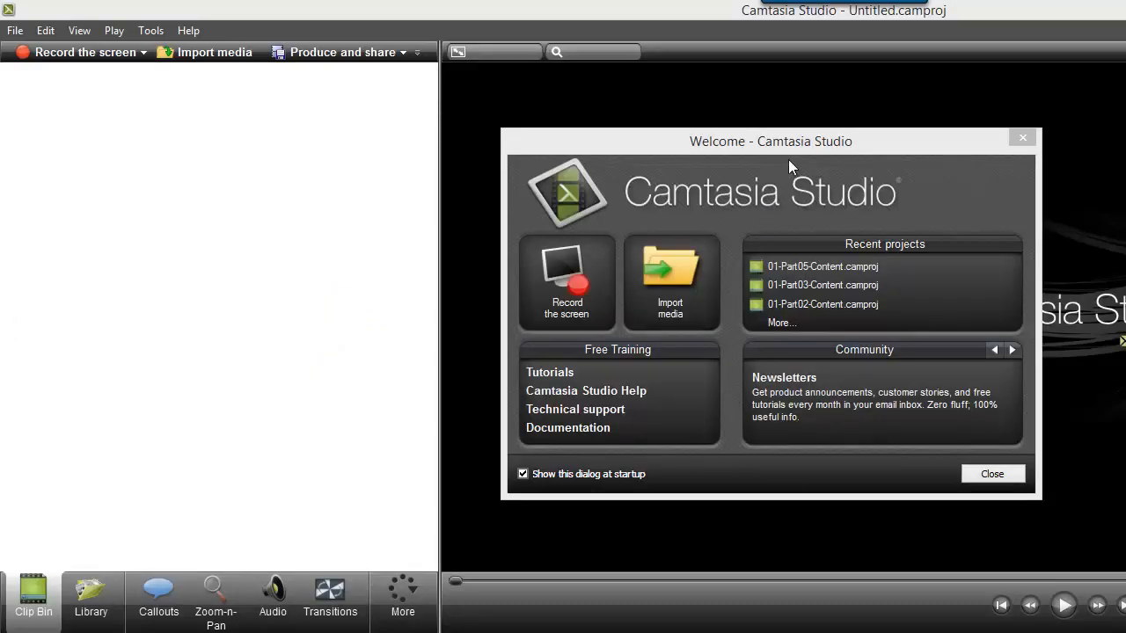
# In Camtasia Studio, stop the welcome dialog from showing at startup and close it.
pyautogui.click(524, 474)
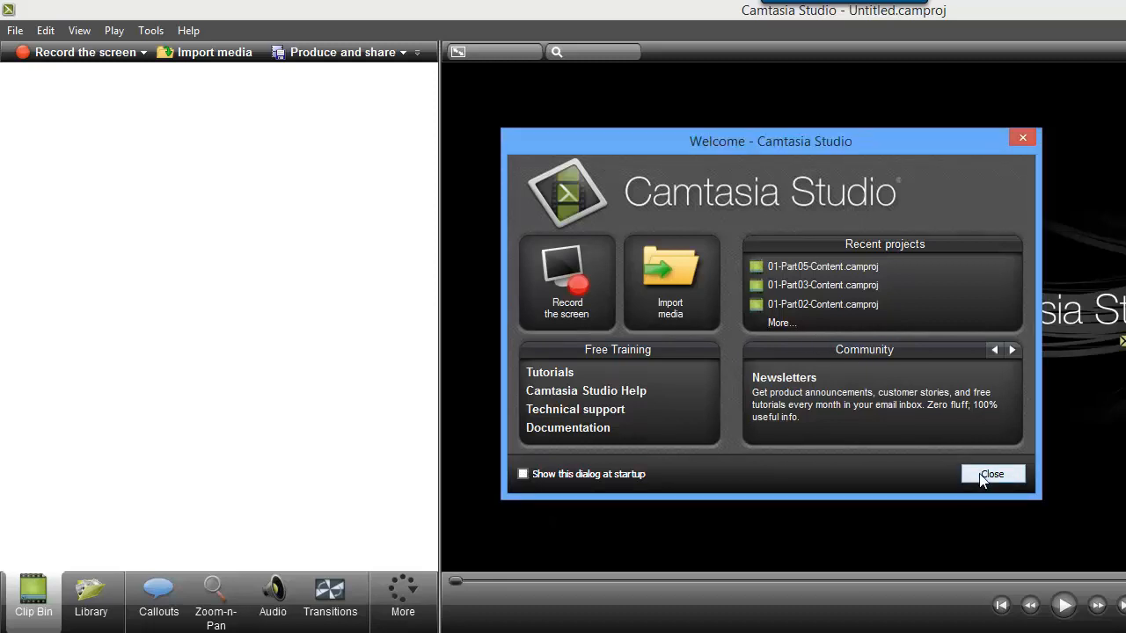
pyautogui.click(992, 475)
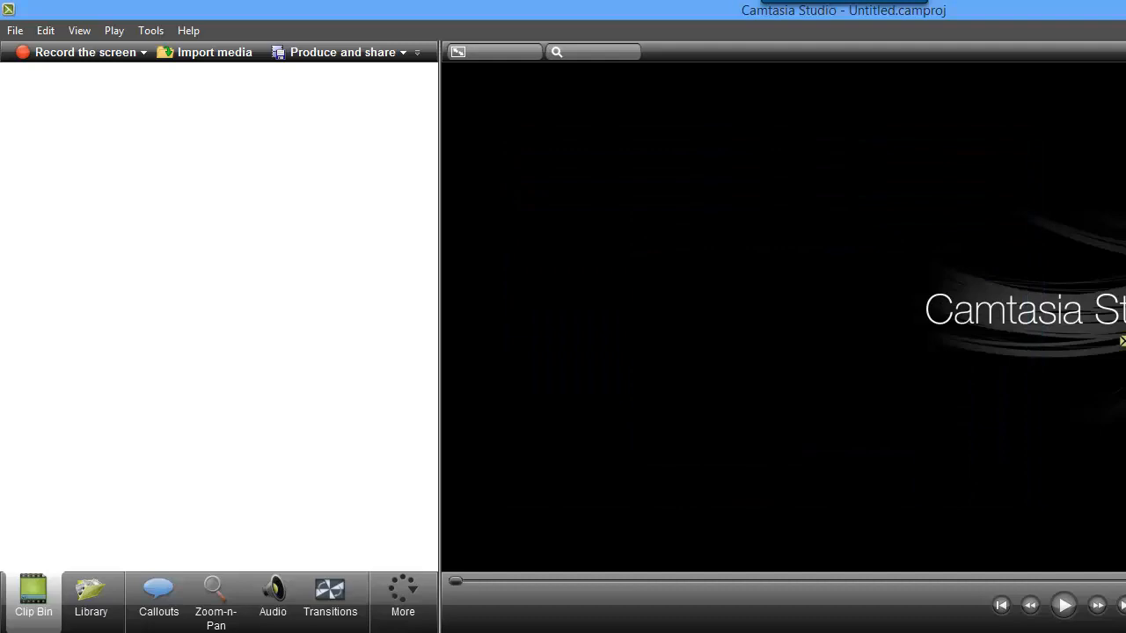
# Restore the maximized Camtasia Studio window and resize it so the clip bin, preview and timeline all fit in the visible screen area.
pyautogui.press('super+Down')
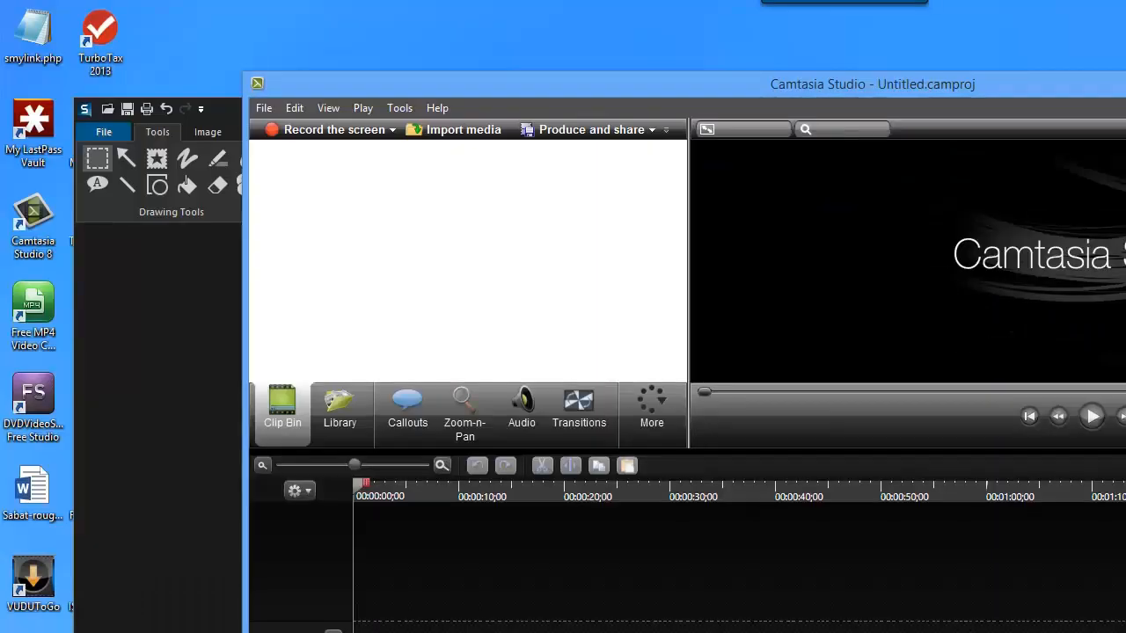
pyautogui.moveTo(1125, 201); pyautogui.dragTo(1116, 201)
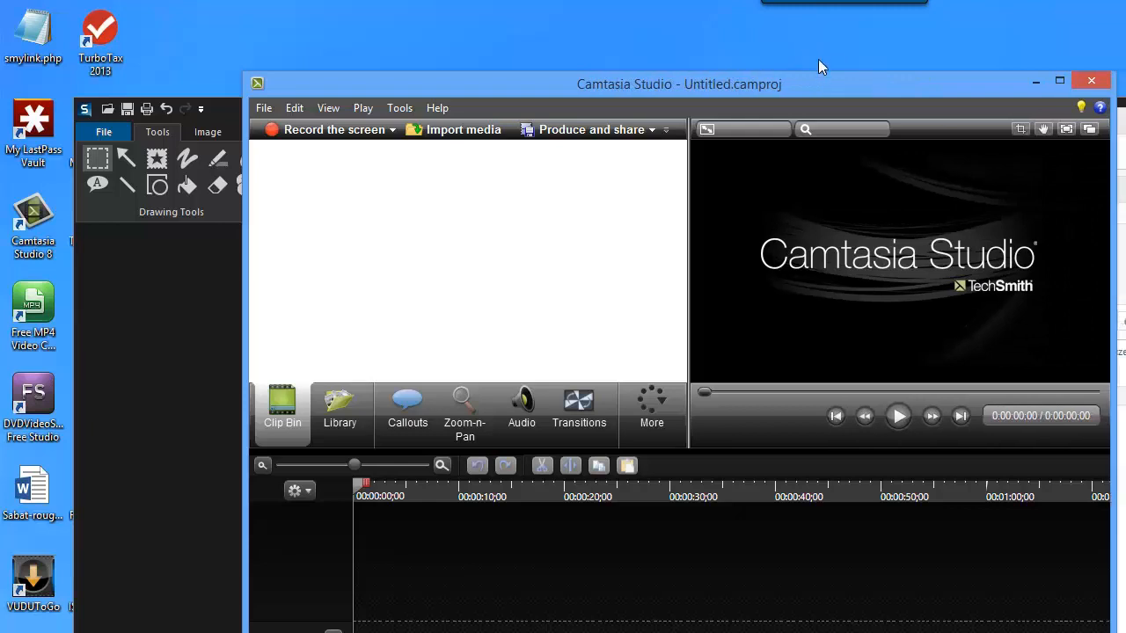
pyautogui.moveTo(825, 81); pyautogui.dragTo(835, 10)
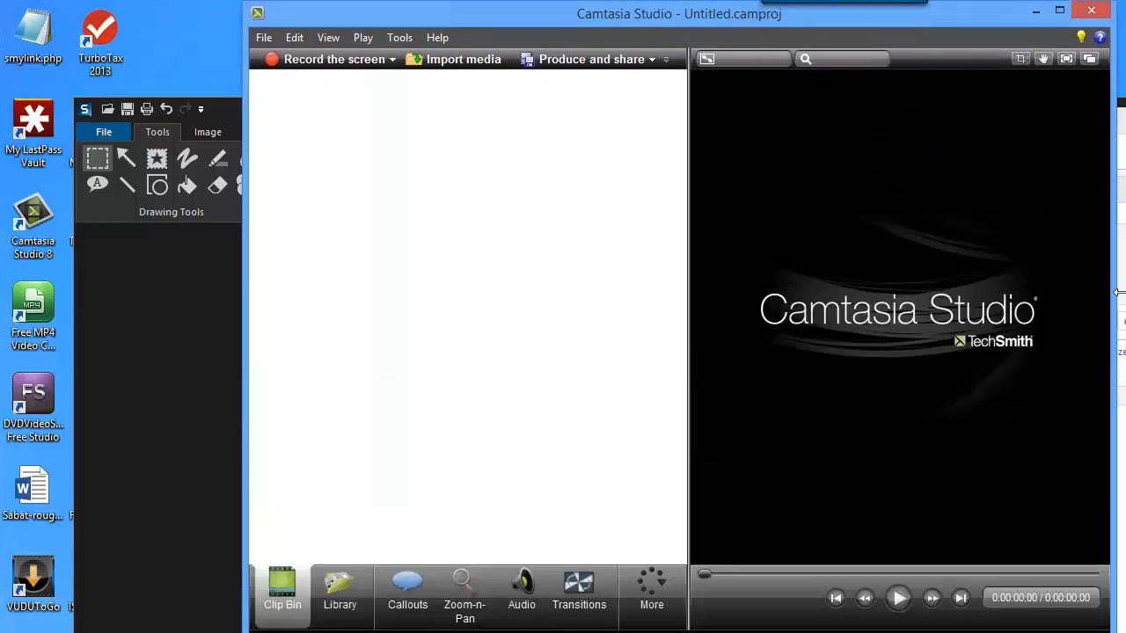
pyautogui.moveTo(1118, 292); pyautogui.dragTo(1122, 294)
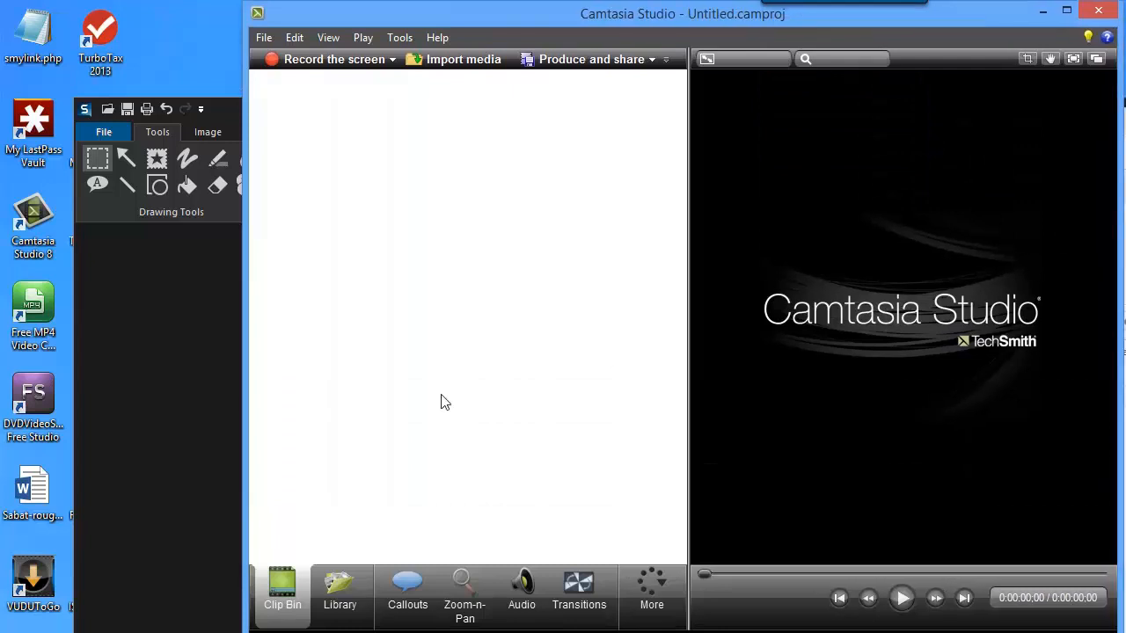
pyautogui.moveTo(247, 459); pyautogui.dragTo(17, 399)
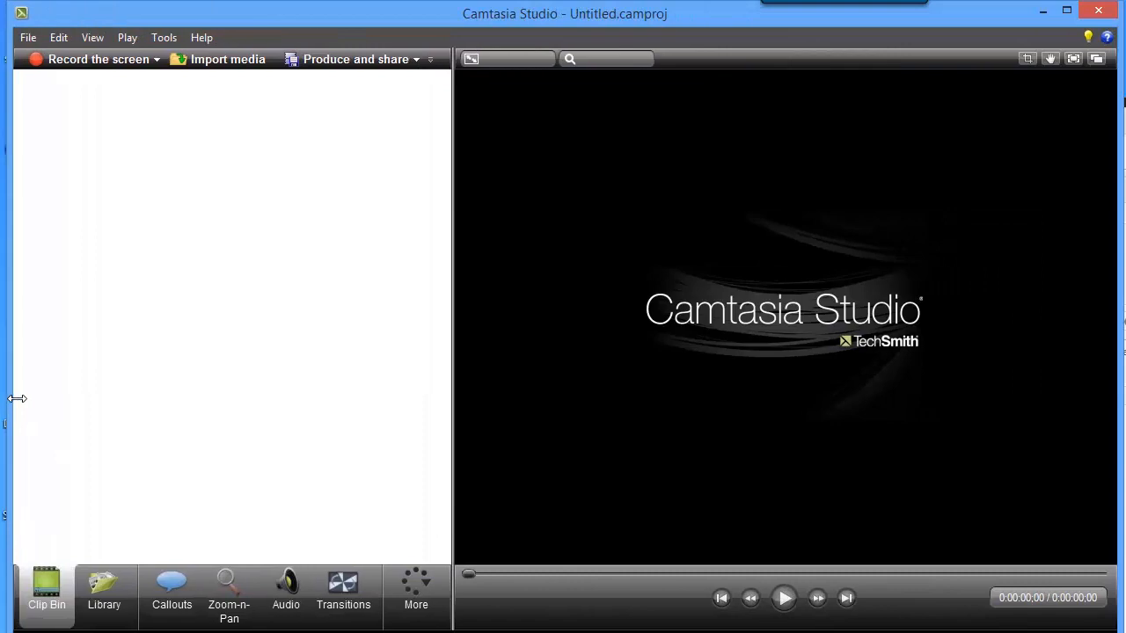
pyautogui.moveTo(432, 632); pyautogui.dragTo(432, 630)
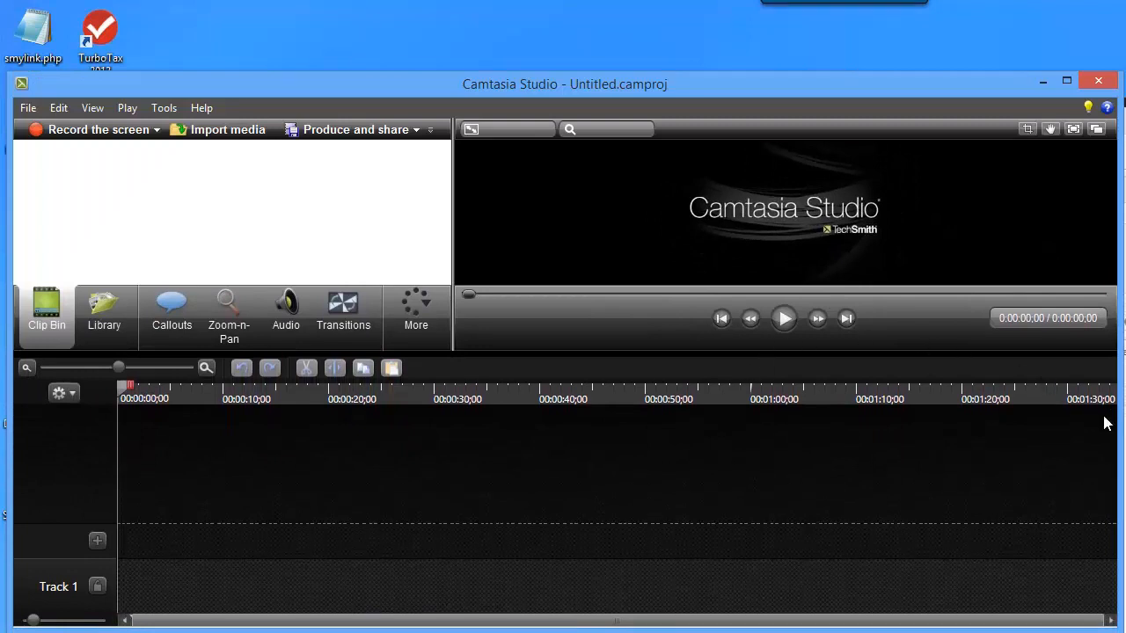
pyautogui.moveTo(1123, 431); pyautogui.dragTo(1125, 431)
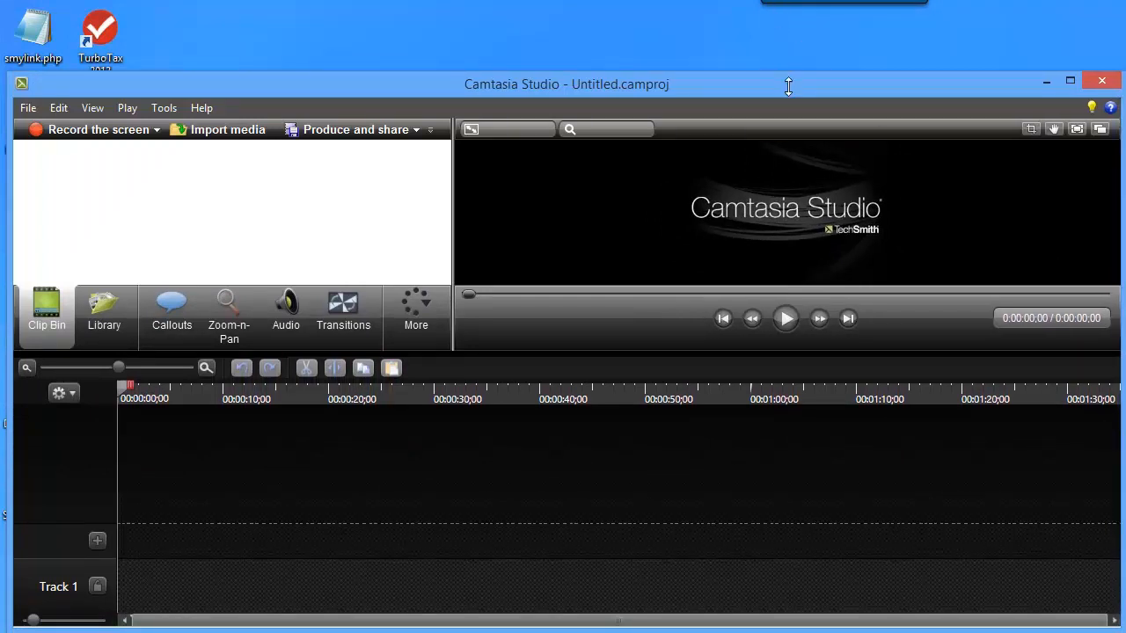
pyautogui.moveTo(790, 83); pyautogui.dragTo(790, 13)
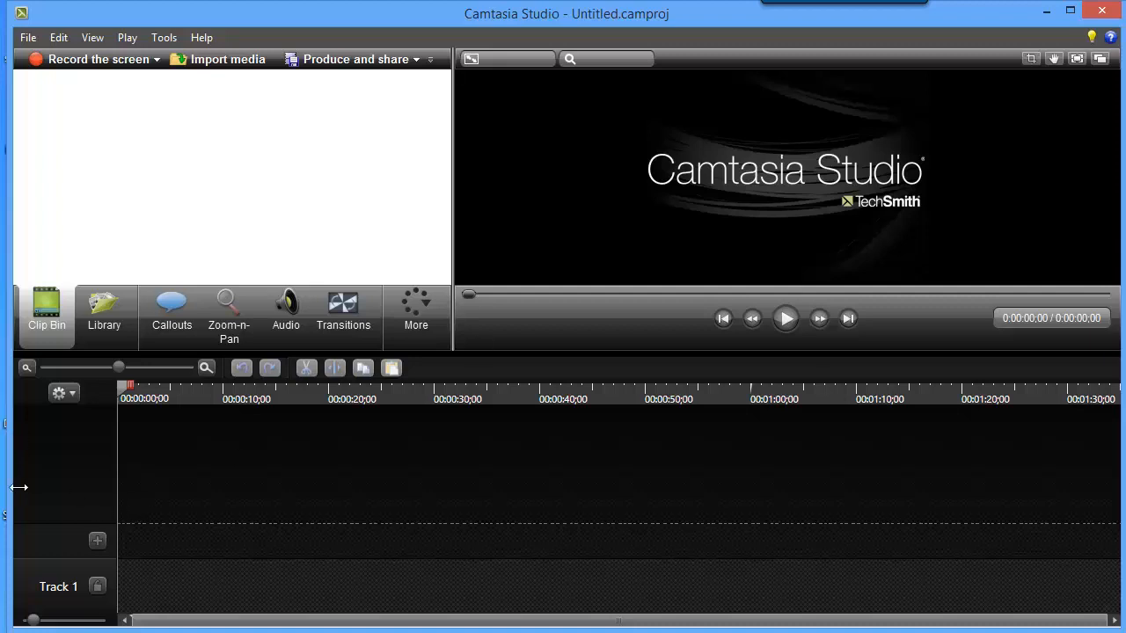
pyautogui.moveTo(19, 487); pyautogui.dragTo(14, 487)
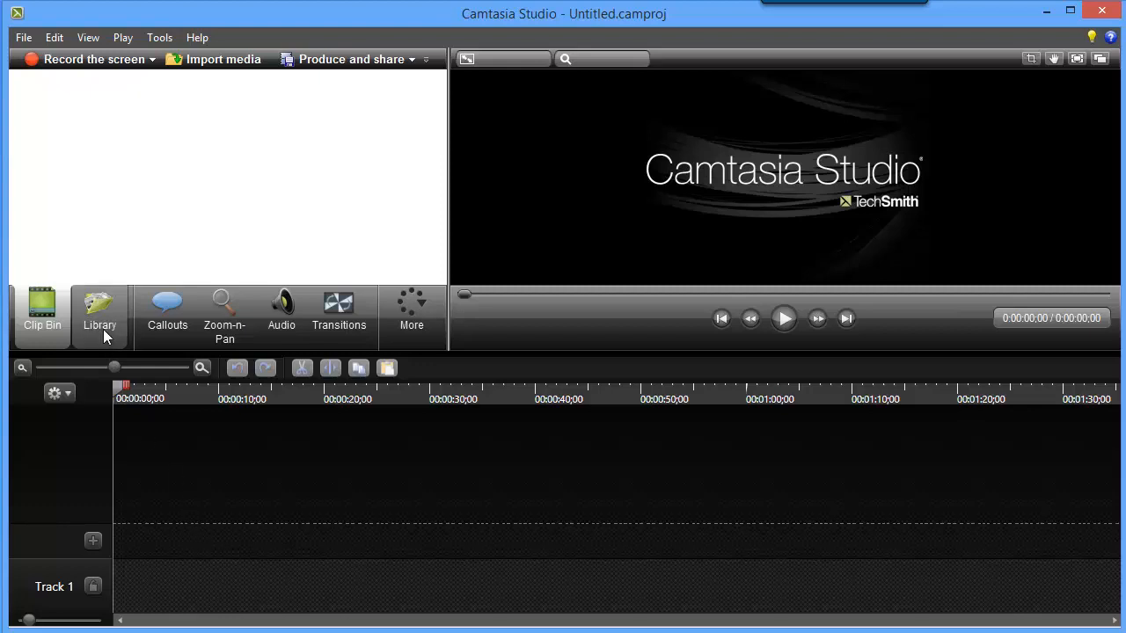
# Examine the Library assets, the Callouts options and the list of additional editing tools such as Captions and Quizzing.
pyautogui.moveTo(104, 319)
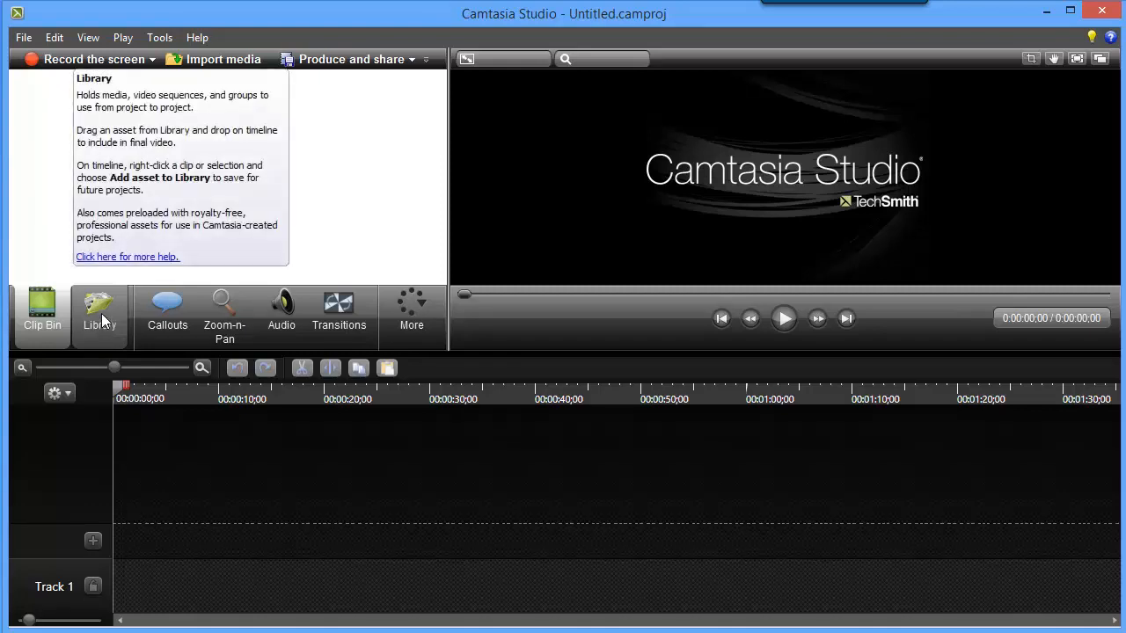
pyautogui.moveTo(175, 319)
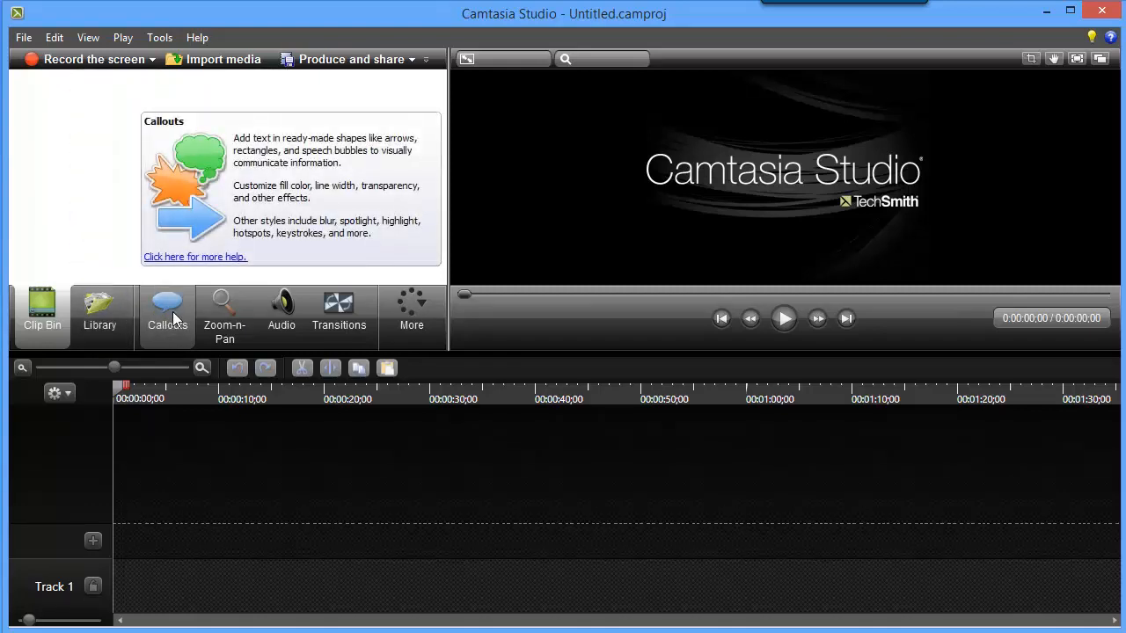
pyautogui.moveTo(42, 326)
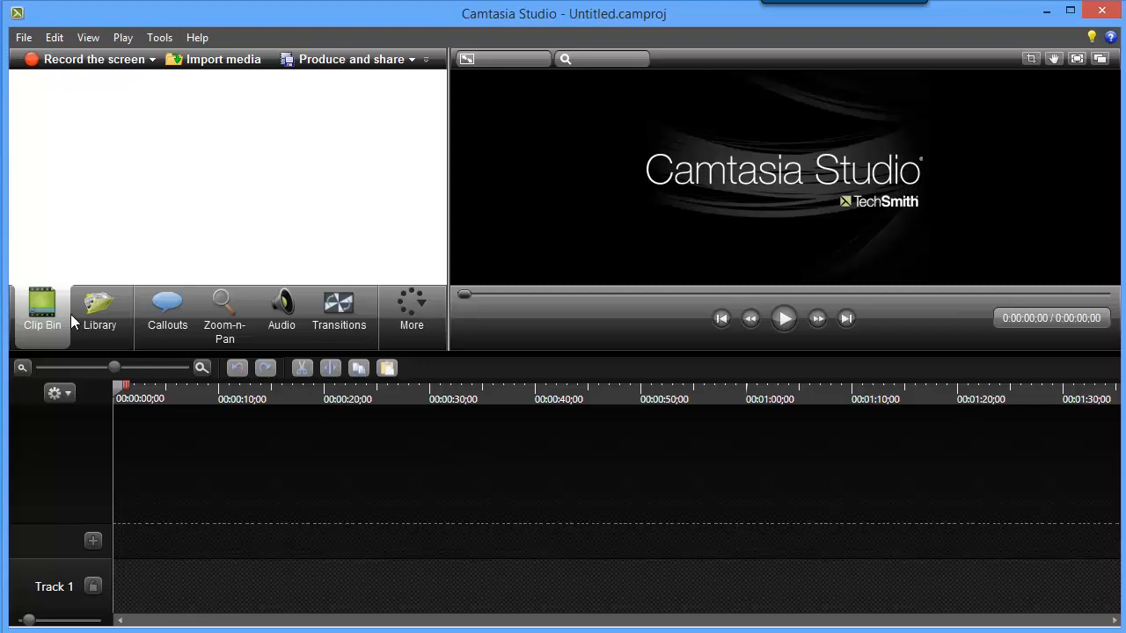
pyautogui.click(96, 308)
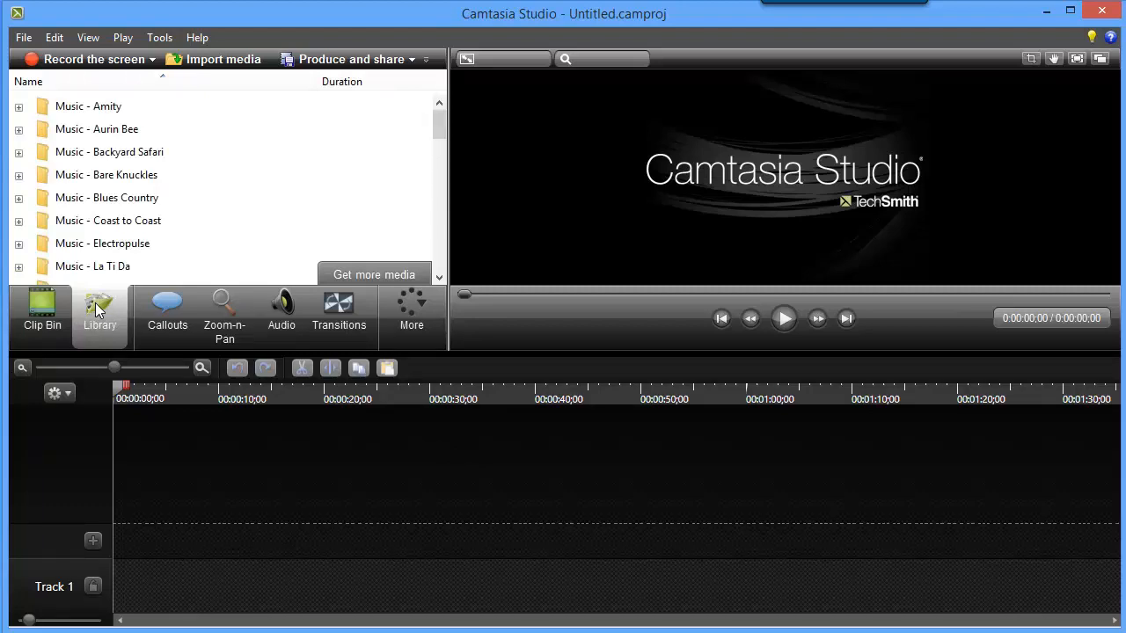
pyautogui.click(167, 303)
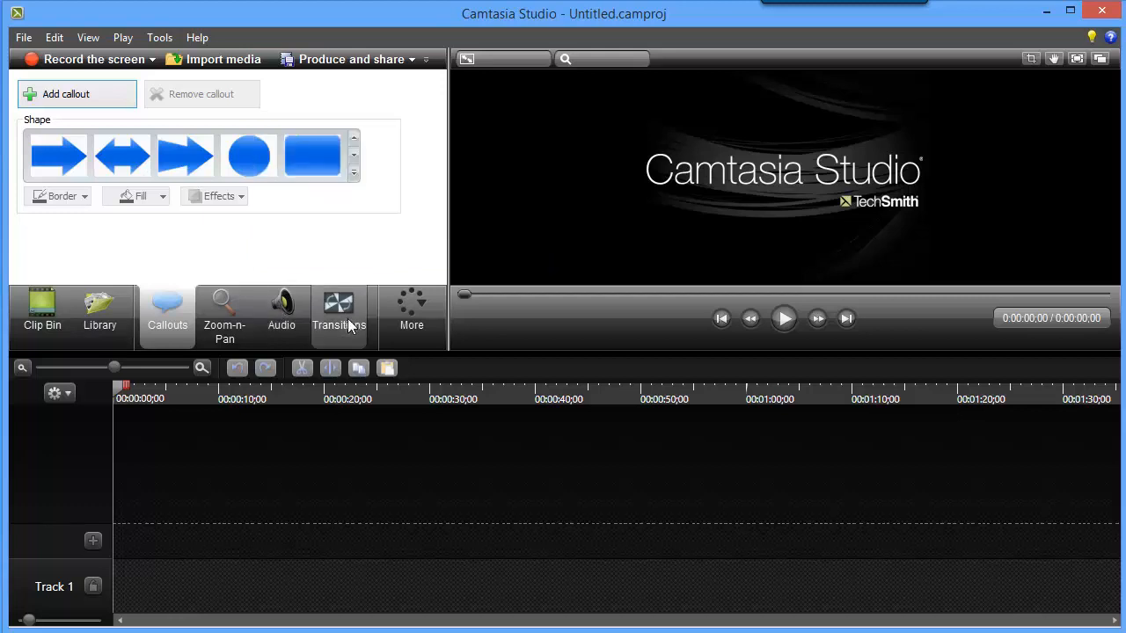
pyautogui.moveTo(349, 326)
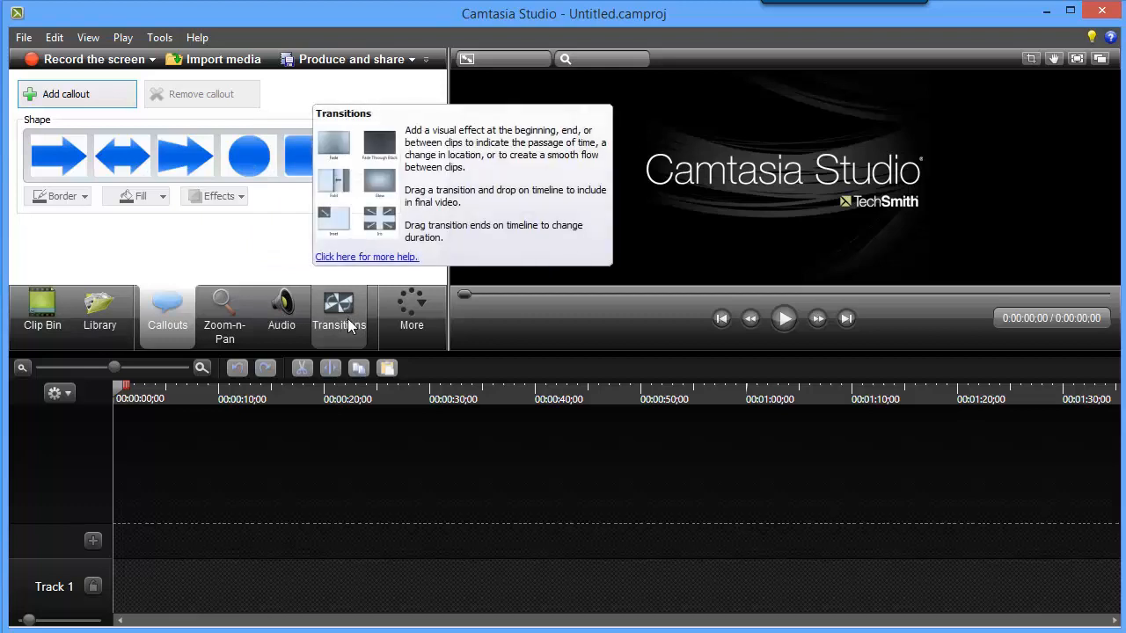
pyautogui.click(421, 300)
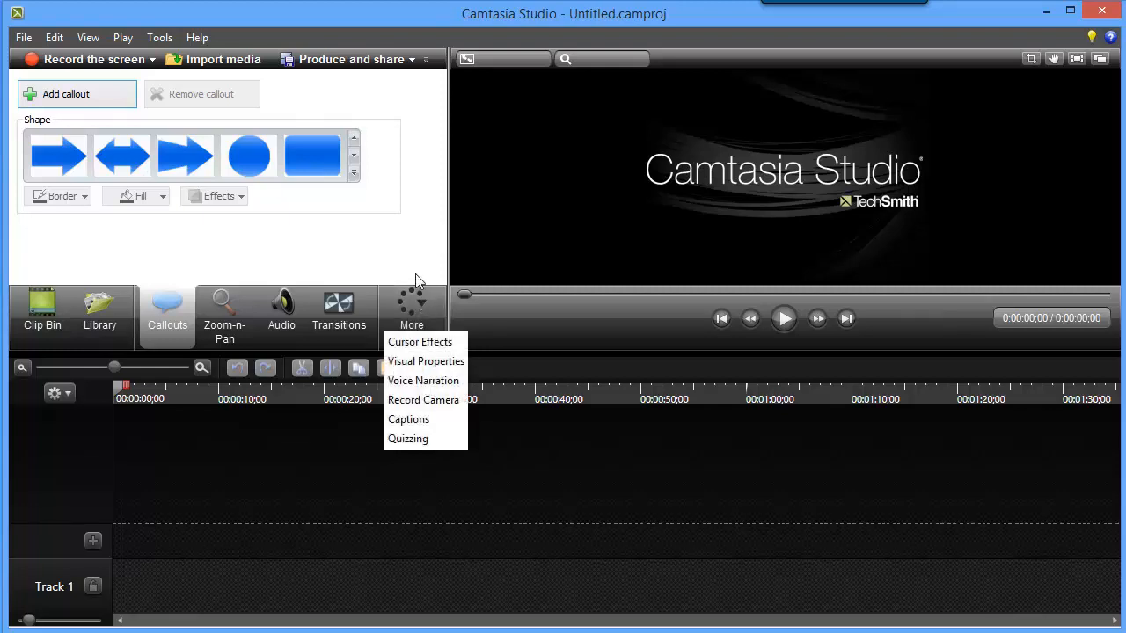
pyautogui.click(415, 273)
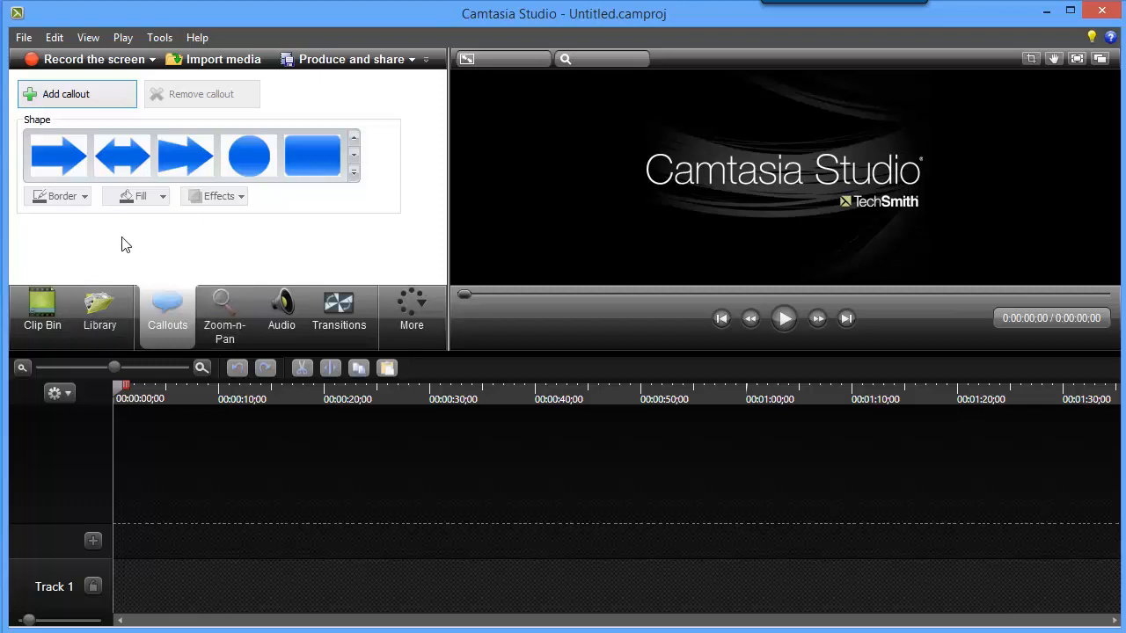
# Import the five recordings from 01-01-NewCourse.camrec through 01-04-02-Syllabus.camrec in D:\FacultyOnlineWorkshop\Part04 into the clip bin.
pyautogui.click(40, 306)
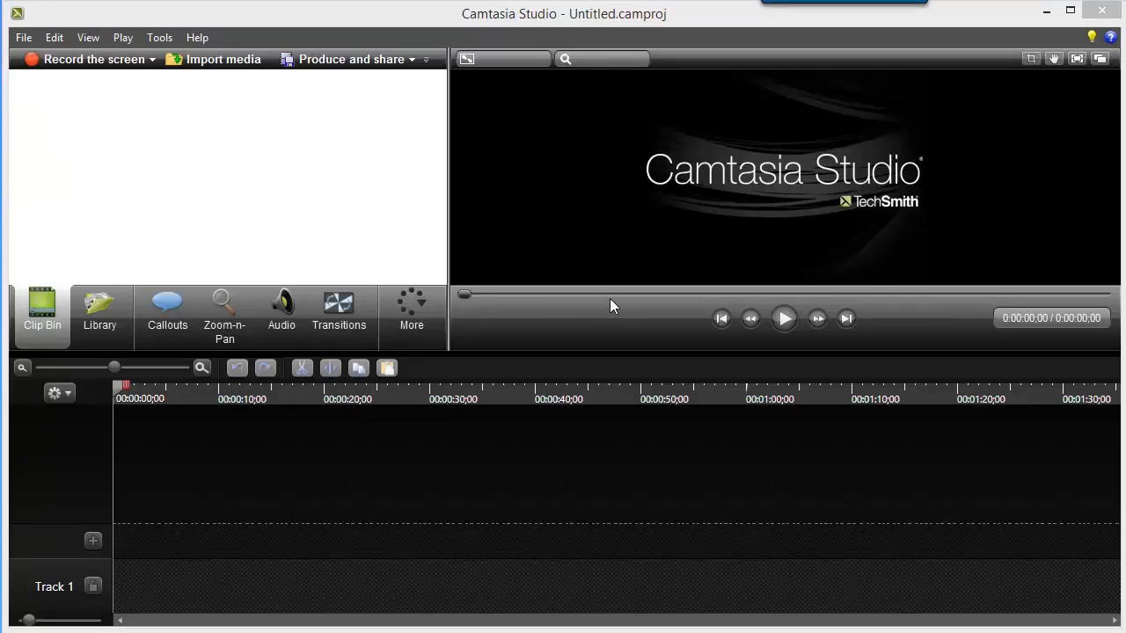
pyautogui.click(211, 63)
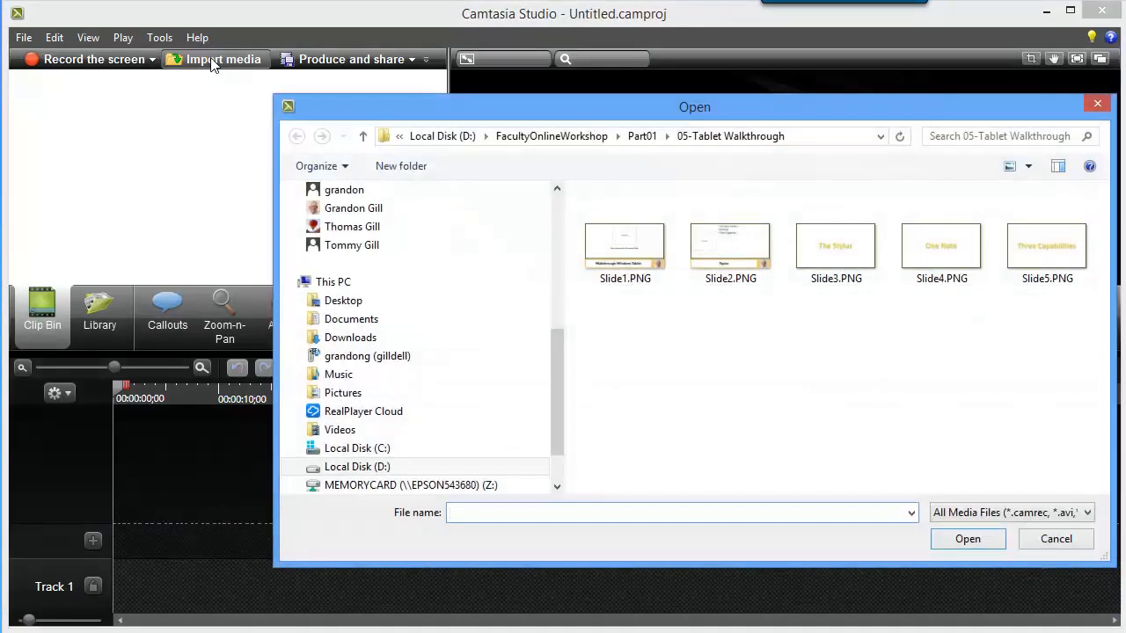
pyautogui.moveTo(733, 102); pyautogui.dragTo(667, 108)
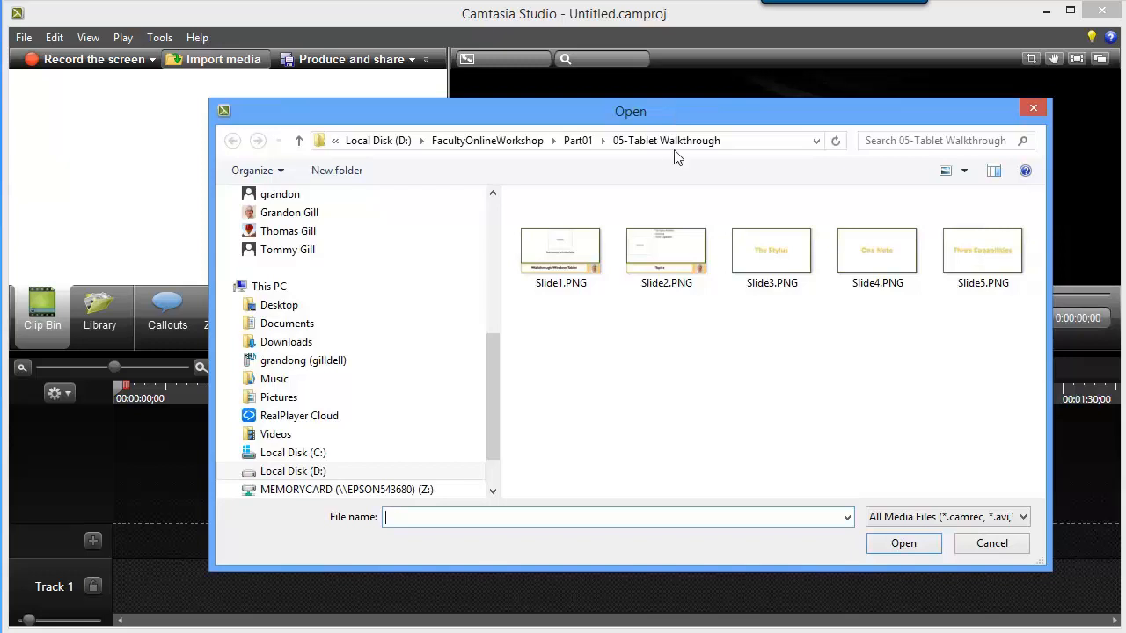
pyautogui.click(525, 145)
pyautogui.click(545, 282)
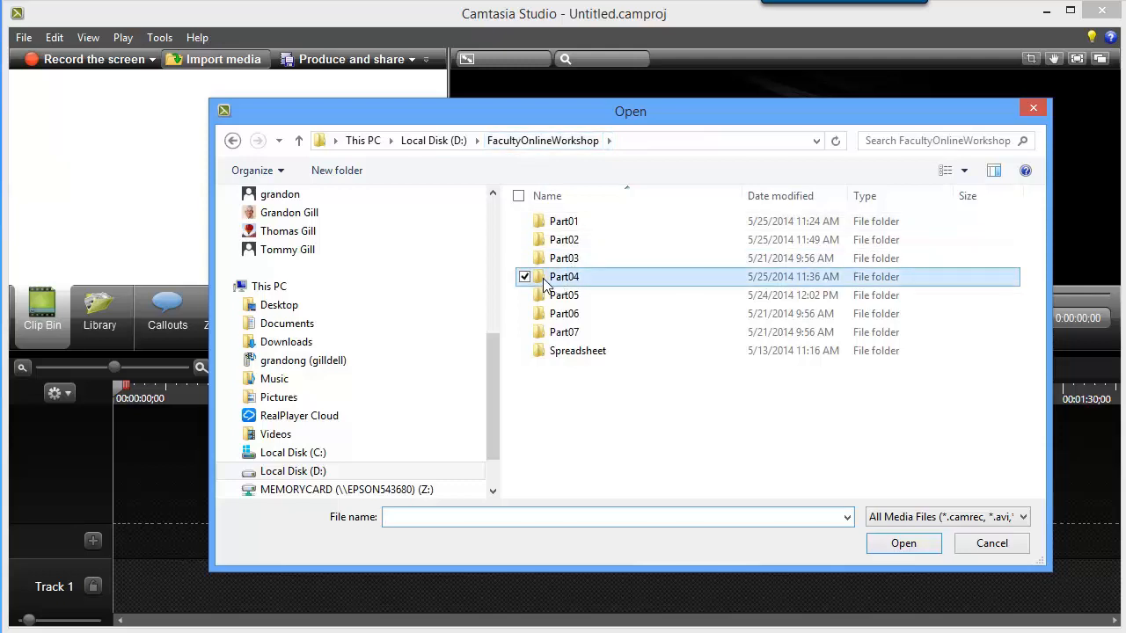
pyautogui.doubleClick(544, 281)
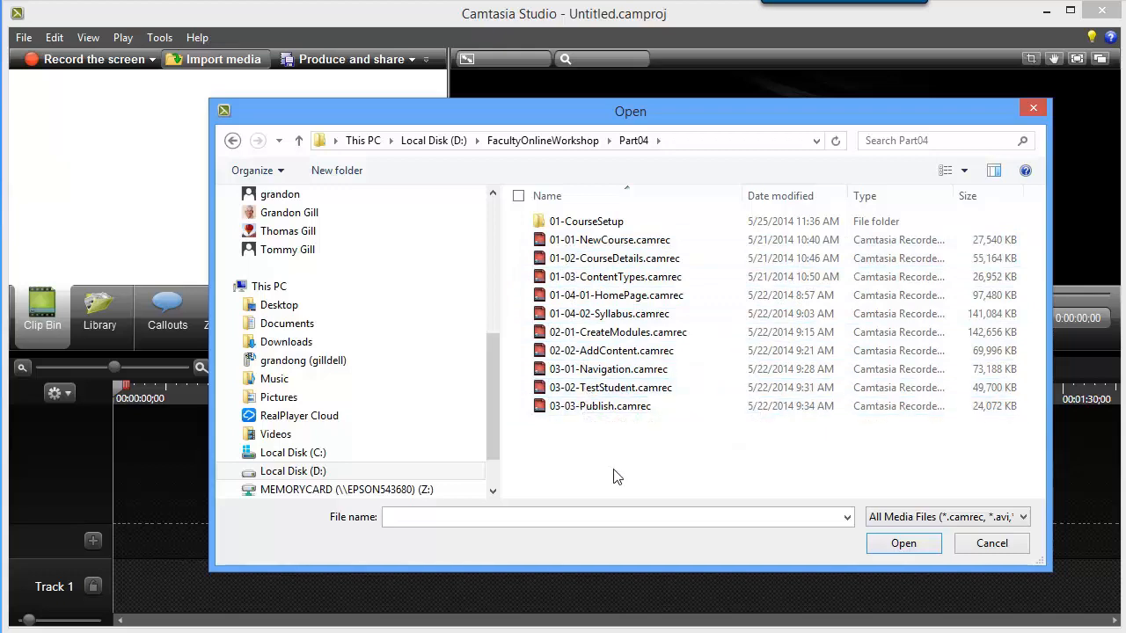
pyautogui.click(554, 244)
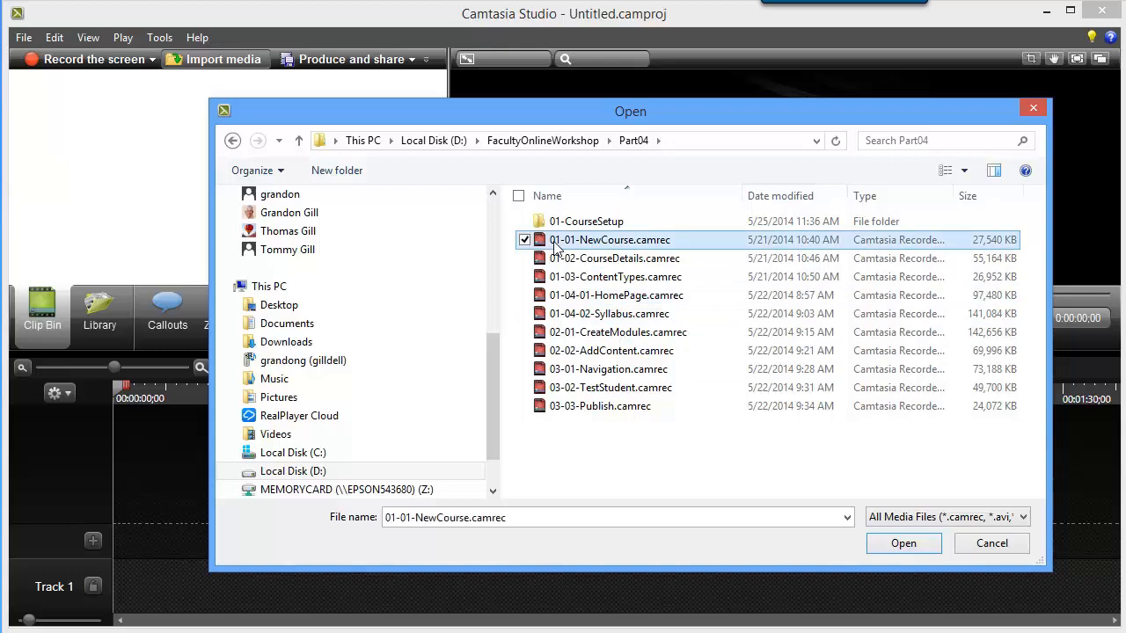
pyautogui.keyDown('shift'); pyautogui.click(539, 319); pyautogui.keyUp('shift')
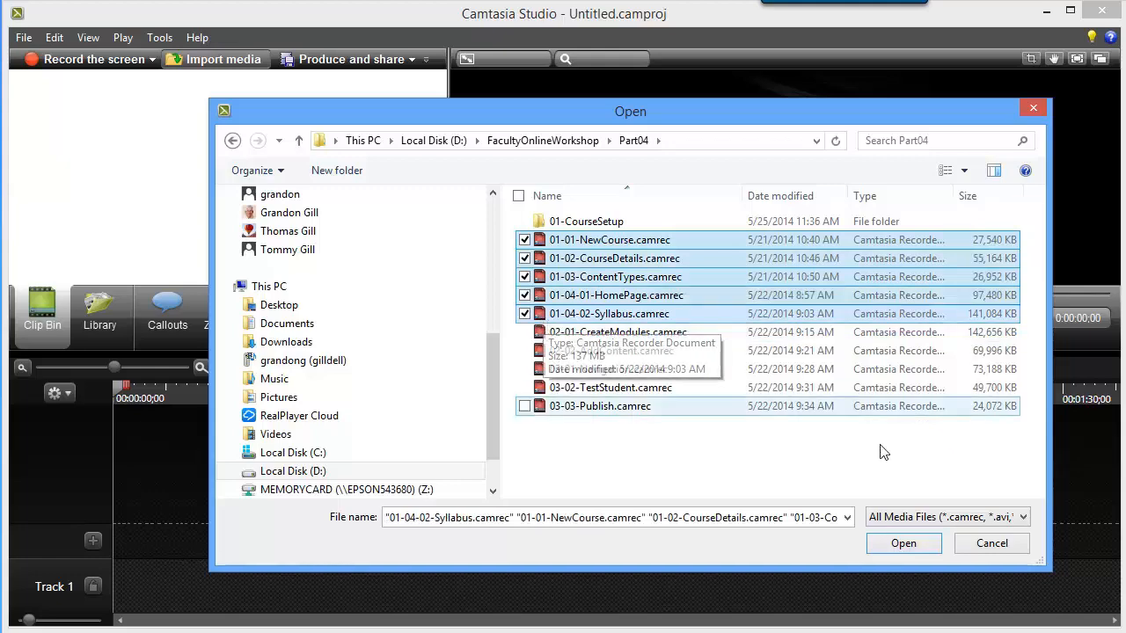
pyautogui.click(900, 547)
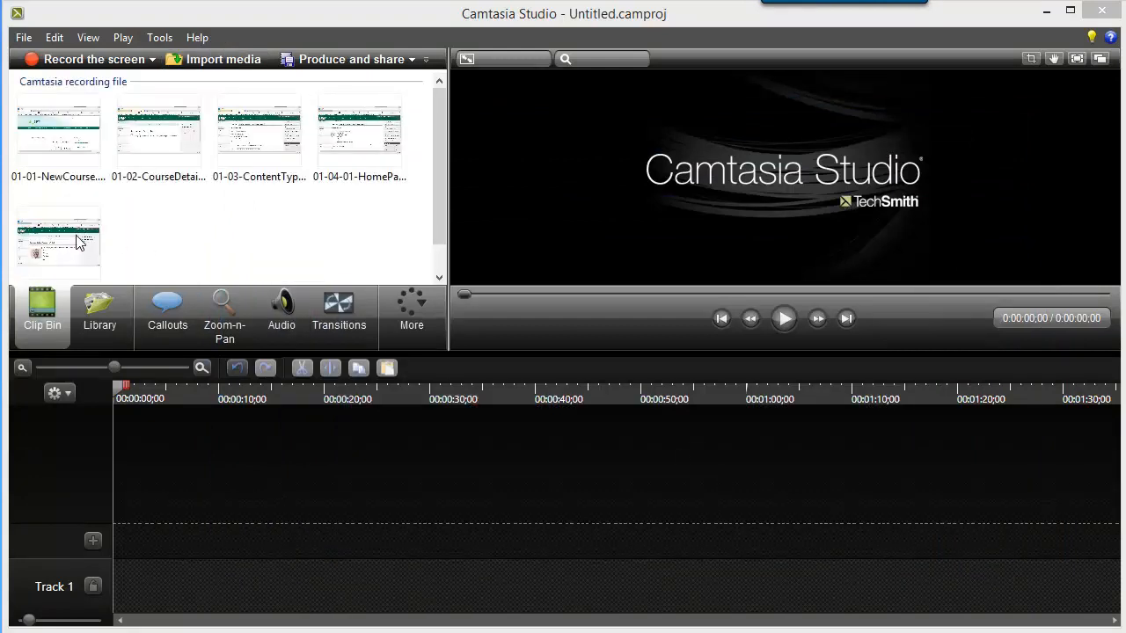
# Import Slide3.PNG through Slide8.PNG from the Part04 subfolder 01-CourseSetup into the clip bin.
pyautogui.click(214, 61)
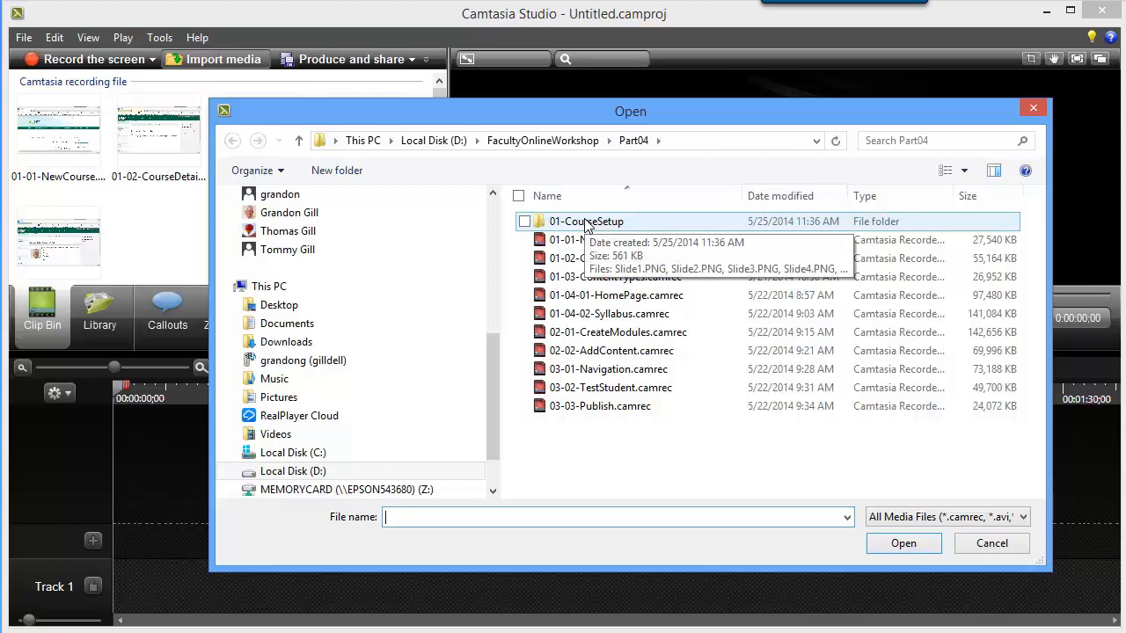
pyautogui.doubleClick(586, 224)
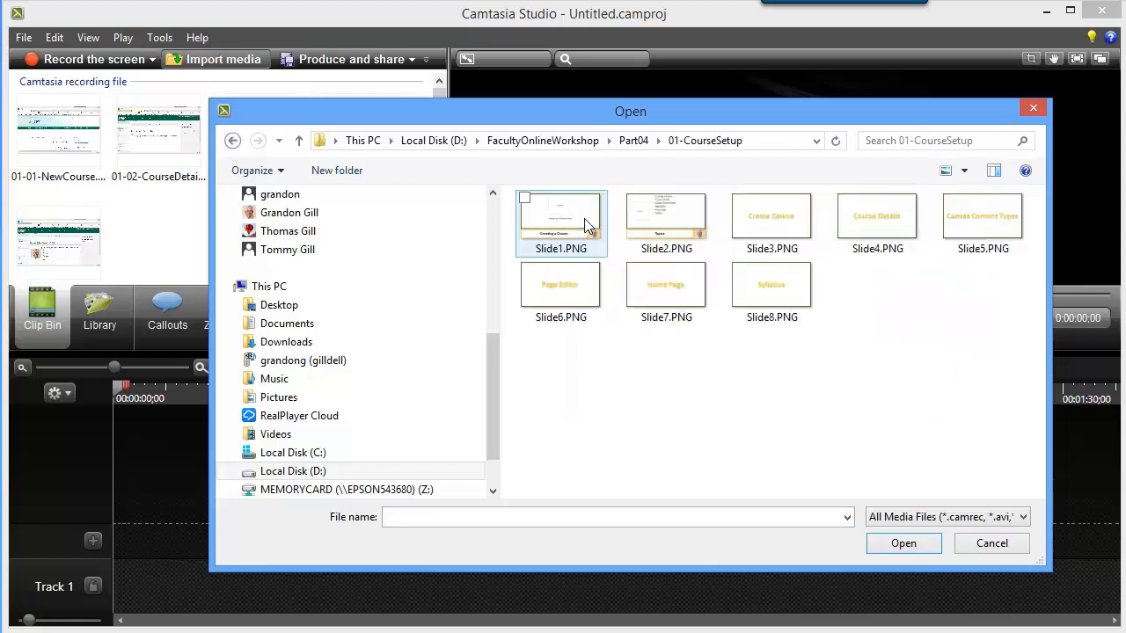
pyautogui.click(770, 229)
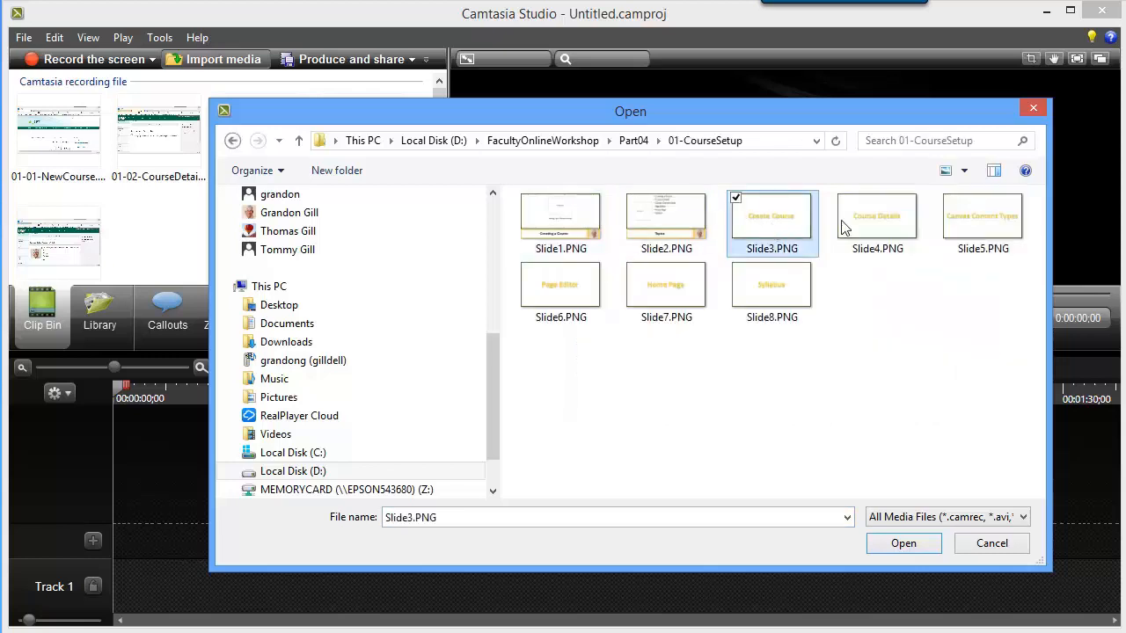
pyautogui.keyDown('ctrl'); pyautogui.click(870, 220); pyautogui.keyUp('ctrl')
pyautogui.keyDown('ctrl'); pyautogui.click(963, 219); pyautogui.keyUp('ctrl')
pyautogui.keyDown('ctrl'); pyautogui.click(552, 289); pyautogui.keyUp('ctrl')
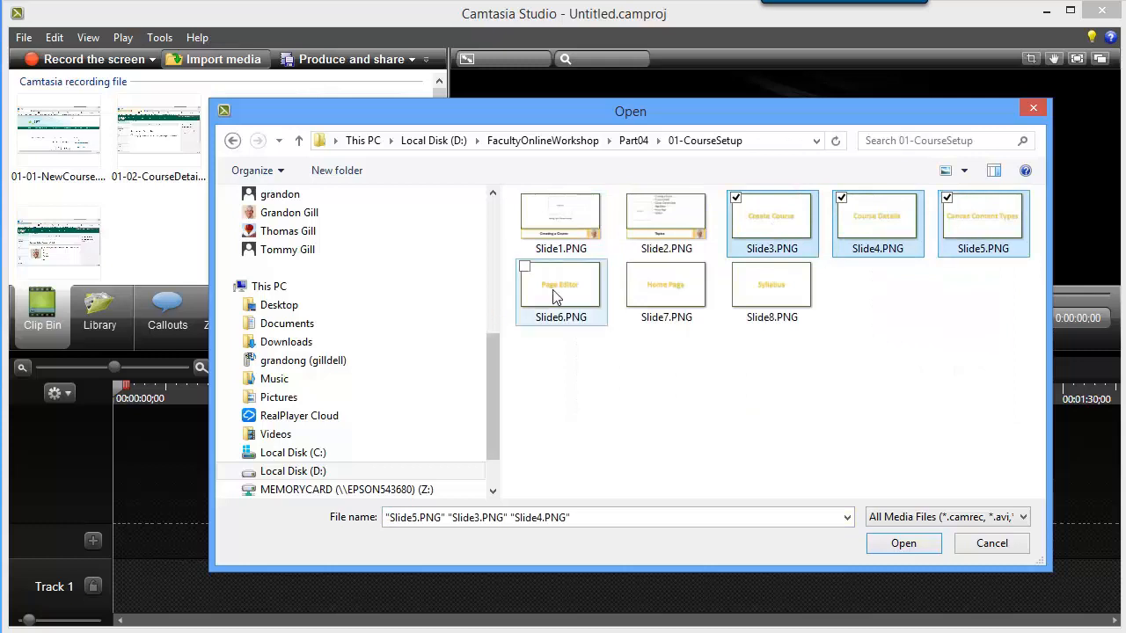
pyautogui.keyDown('ctrl'); pyautogui.click(684, 291); pyautogui.keyUp('ctrl')
pyautogui.keyDown('ctrl'); pyautogui.click(762, 297); pyautogui.keyUp('ctrl')
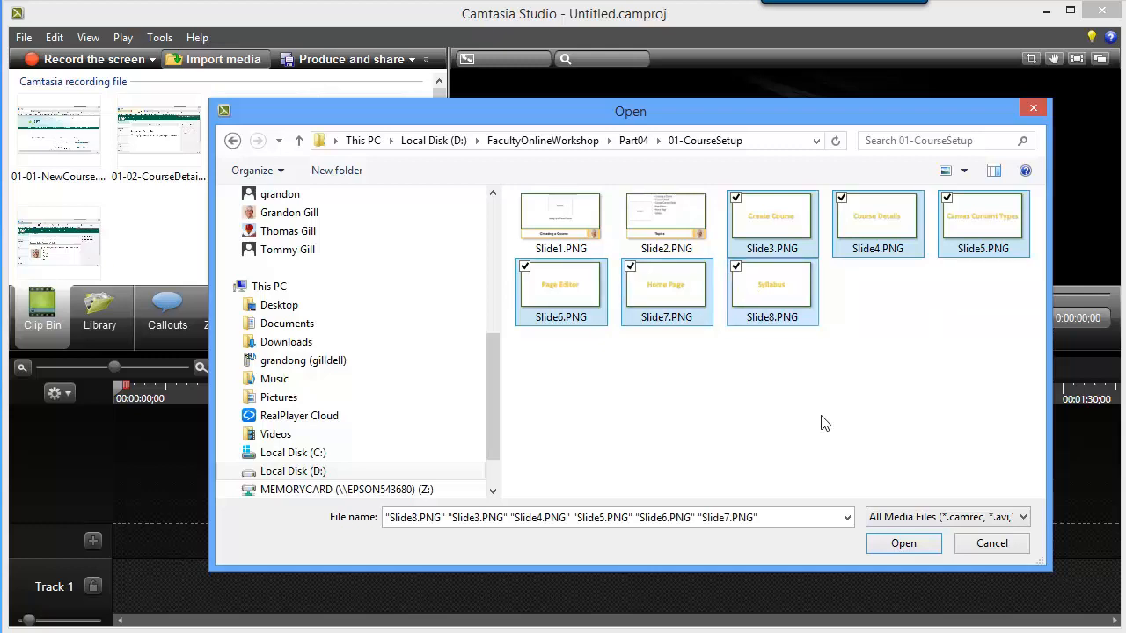
pyautogui.click(898, 547)
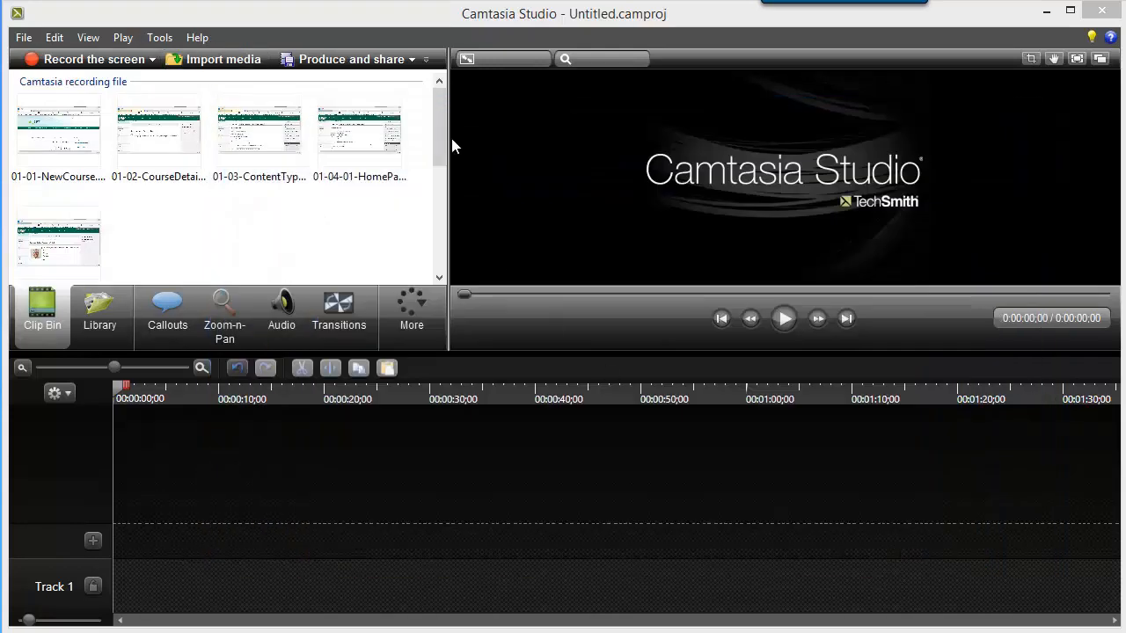
pyautogui.moveTo(435, 115); pyautogui.dragTo(473, 109)
# Place the 01-01-NewCourse.camrec recording at the very start of the empty timeline.
pyautogui.click(43, 117)
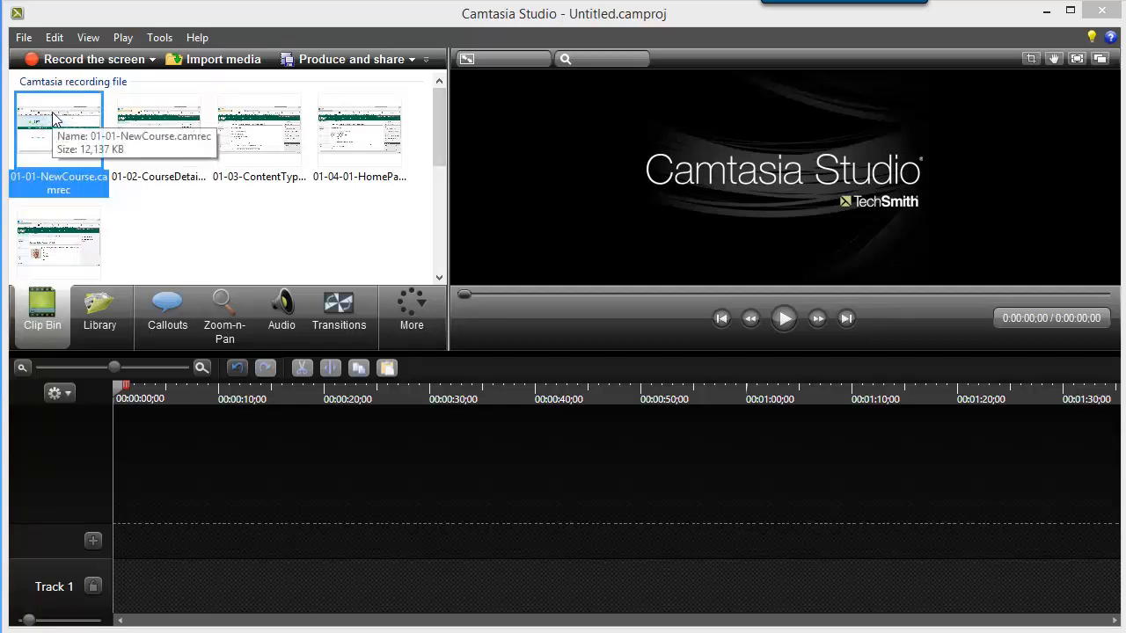
pyautogui.moveTo(53, 119); pyautogui.dragTo(153, 546)
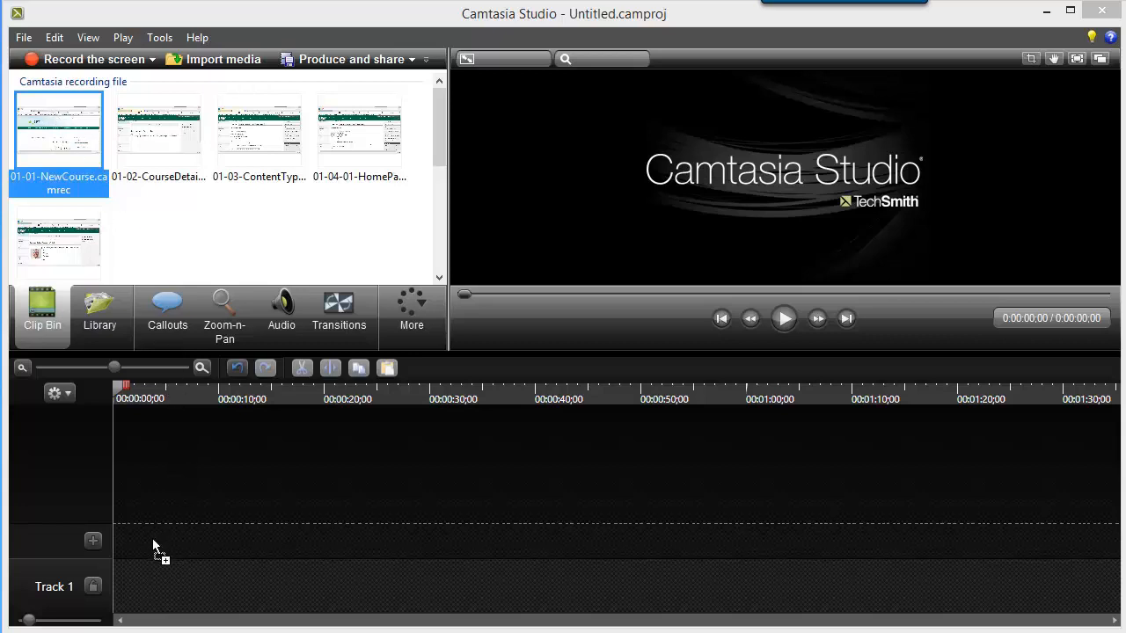
pyautogui.moveTo(130, 582); pyautogui.dragTo(118, 603)
pyautogui.moveTo(118, 606); pyautogui.dragTo(115, 606)
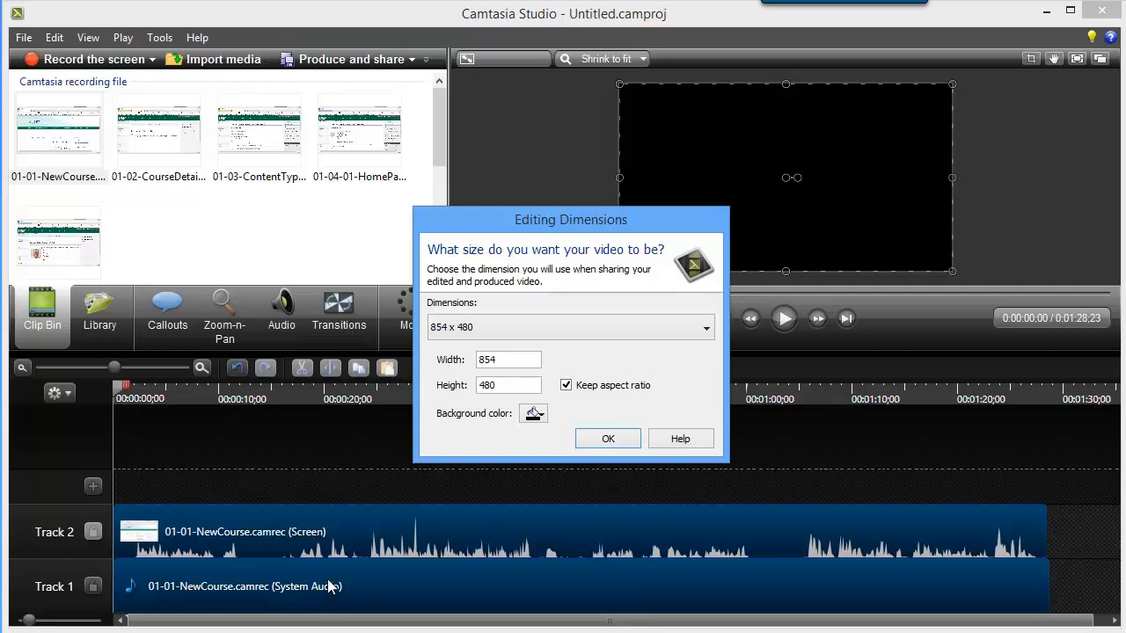
# Set the video's editing dimensions to the 1280 x 720 Recording Dimensions option.
pyautogui.click(708, 328)
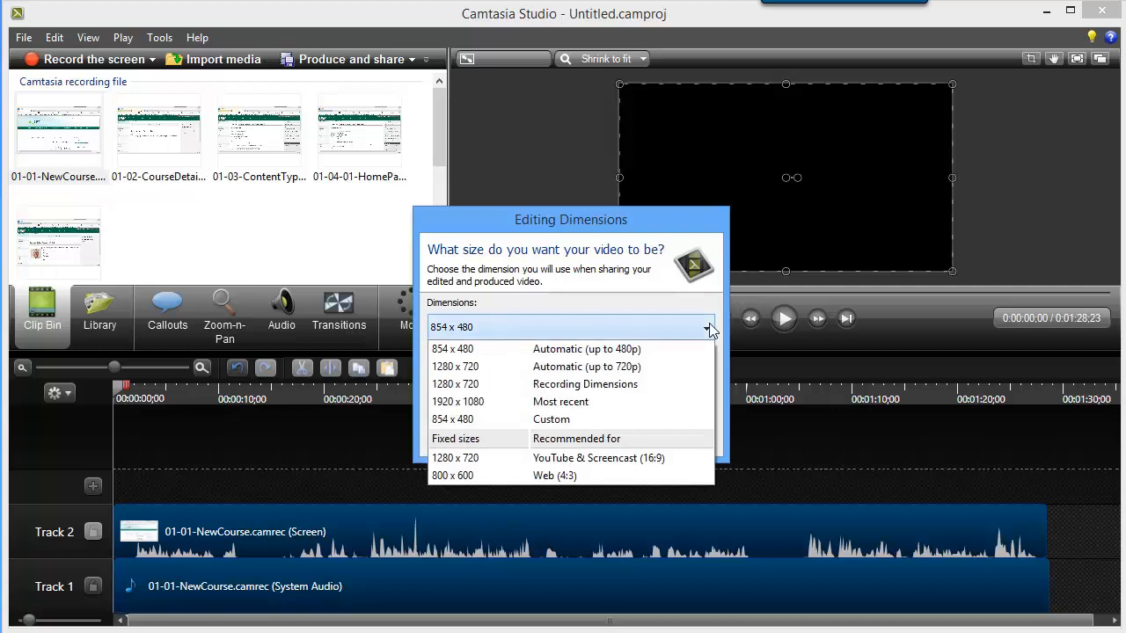
pyautogui.click(611, 385)
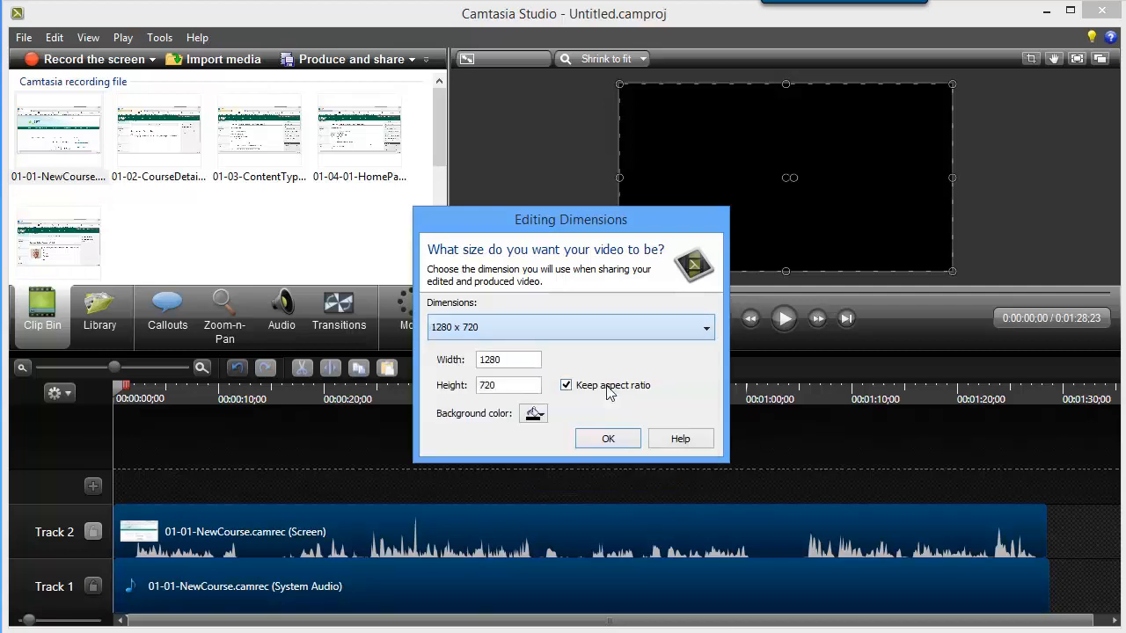
pyautogui.click(608, 439)
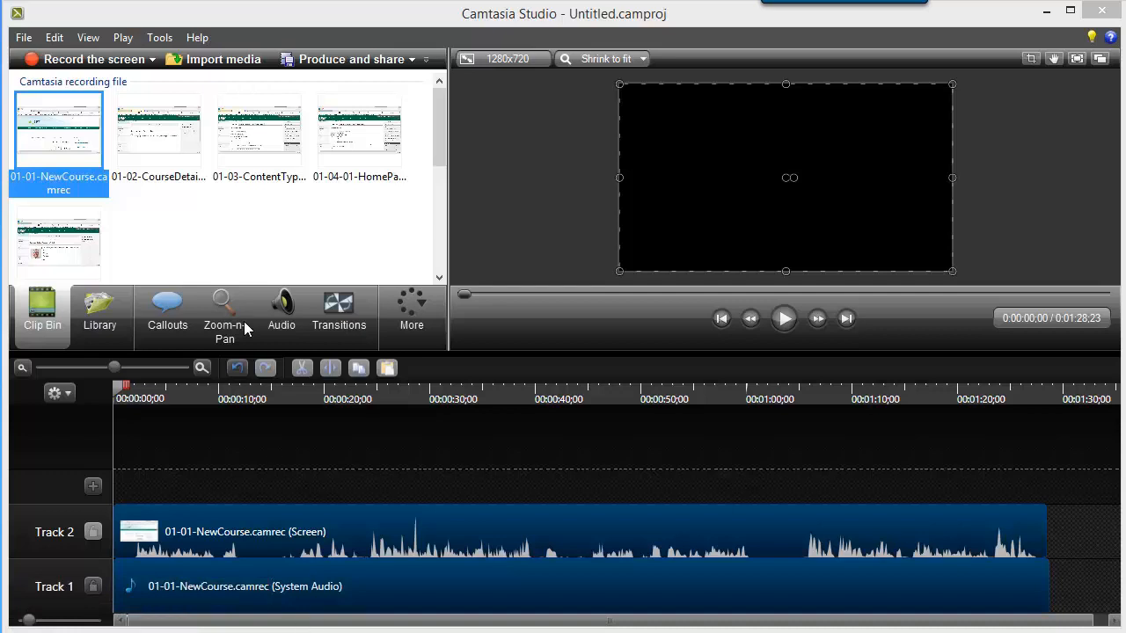
# Add the 01-02-CourseDetails.camrec recording to the timeline directly after the 01-01-NewCourse clip.
pyautogui.click(163, 147)
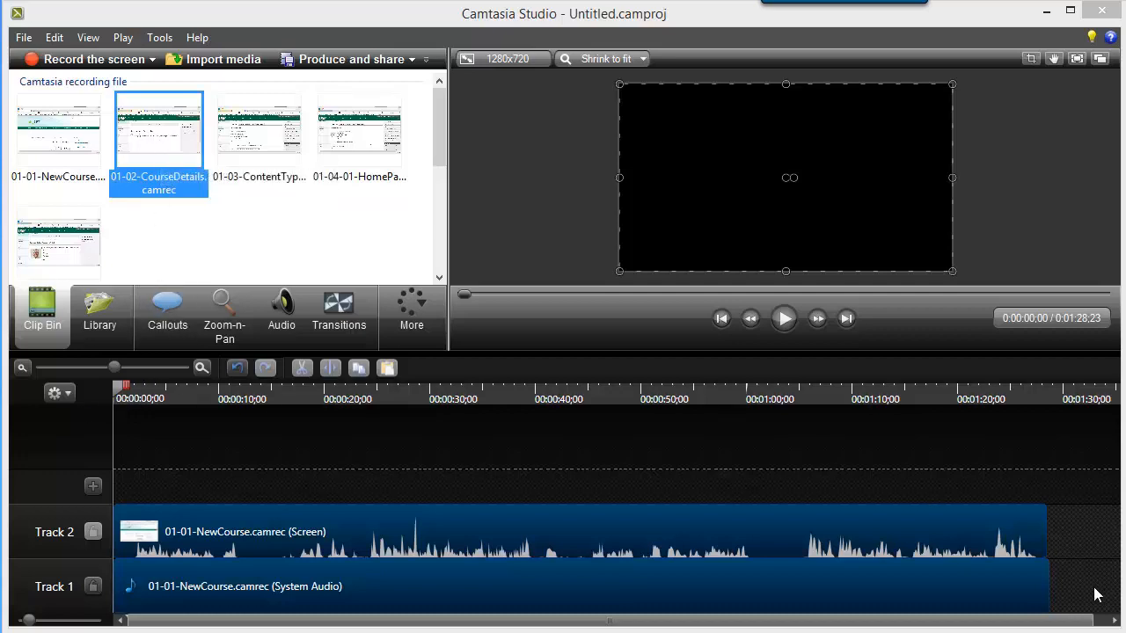
pyautogui.click(22, 369)
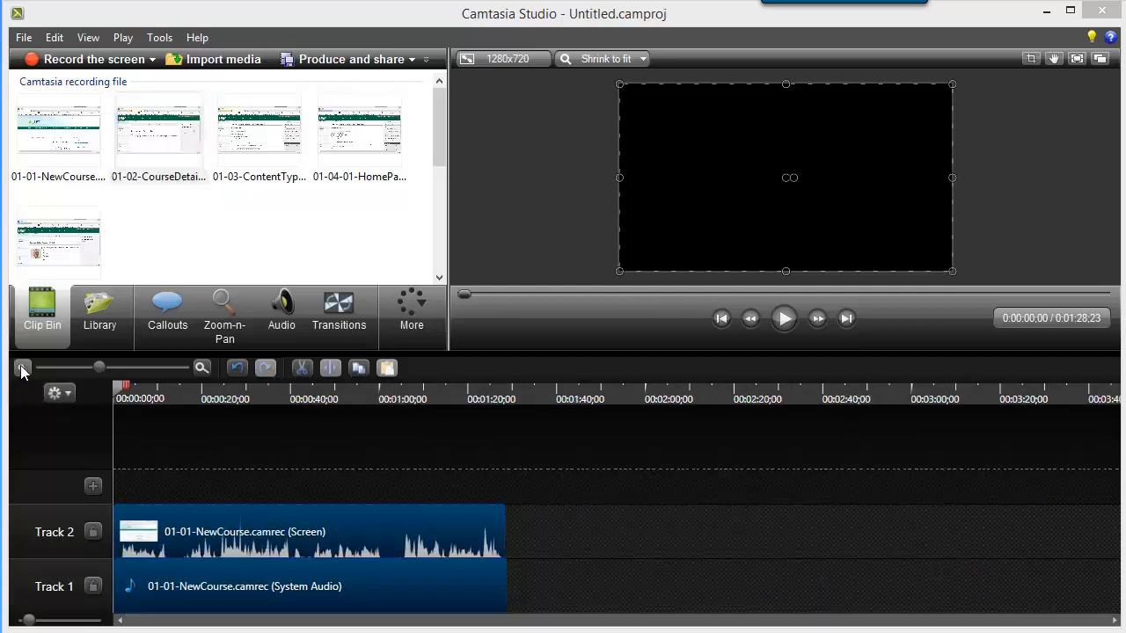
pyautogui.click(22, 369)
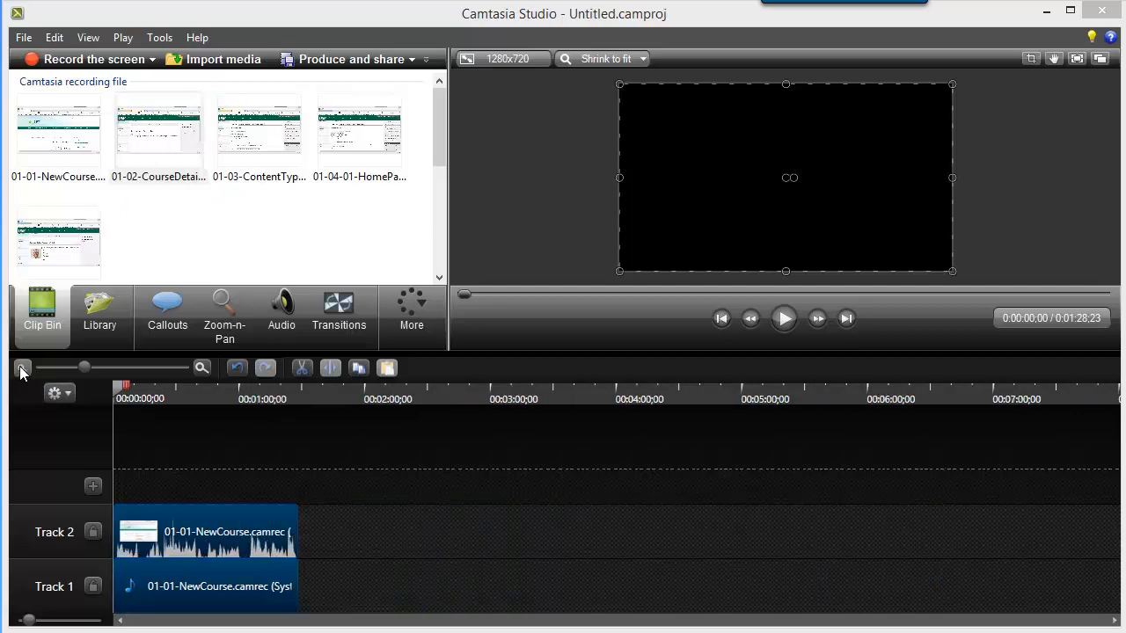
pyautogui.moveTo(162, 132); pyautogui.dragTo(311, 602)
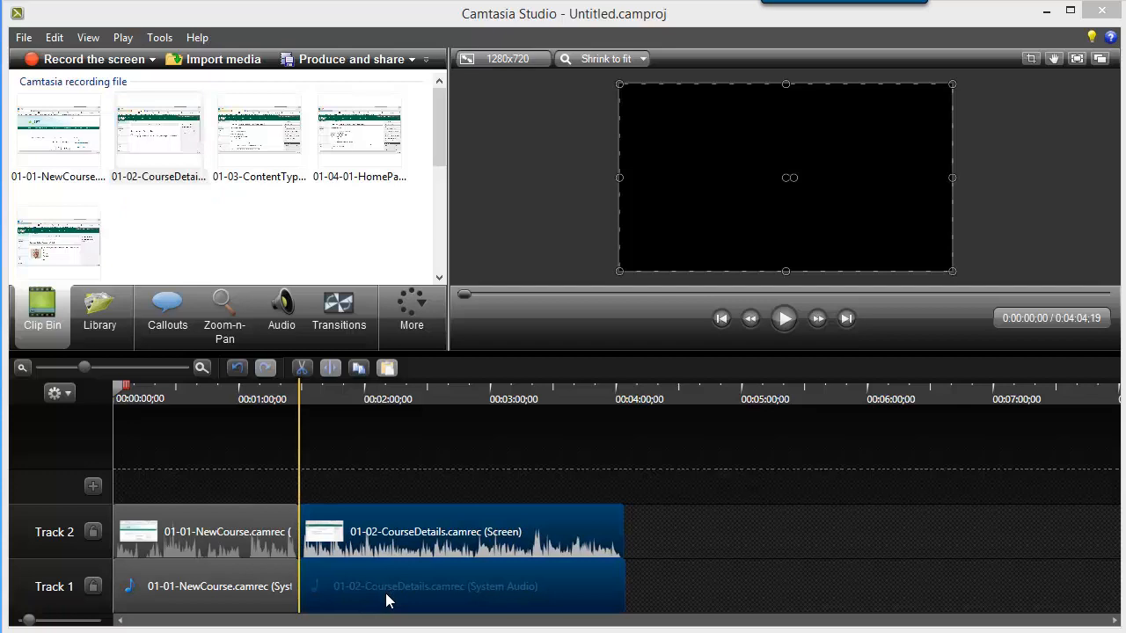
# Append 01-03-ContentTypes.camrec and 01-04-01-HomePage.camrec to the timeline after the CourseDetails clip, leaving no gaps between them.
pyautogui.click(251, 124)
pyautogui.moveTo(251, 124); pyautogui.dragTo(629, 598)
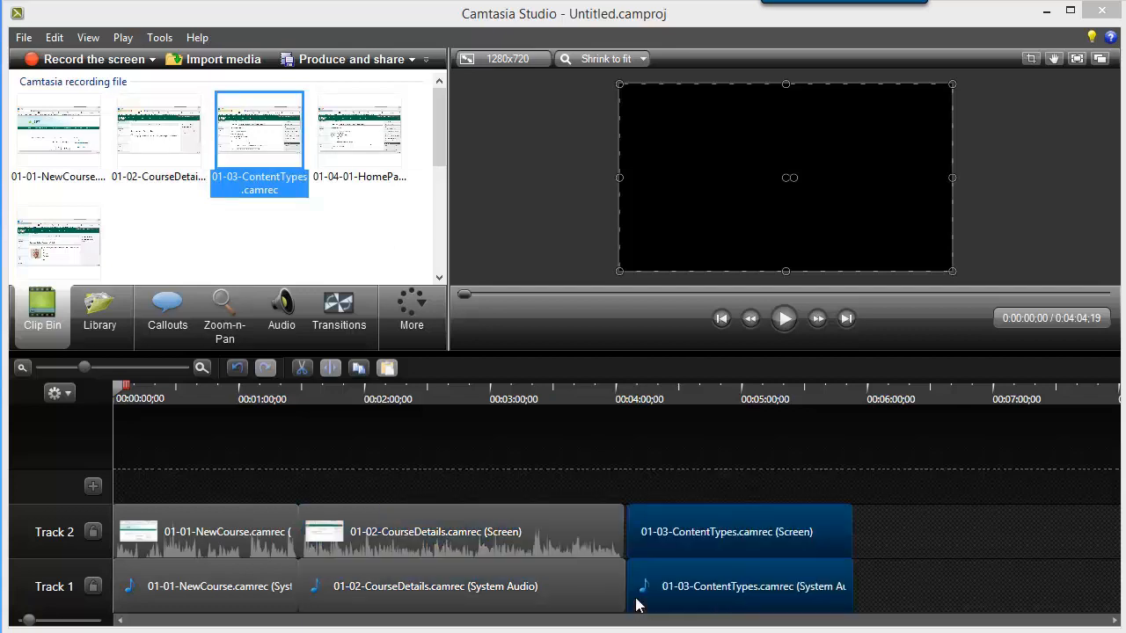
pyautogui.moveTo(706, 580); pyautogui.dragTo(685, 586)
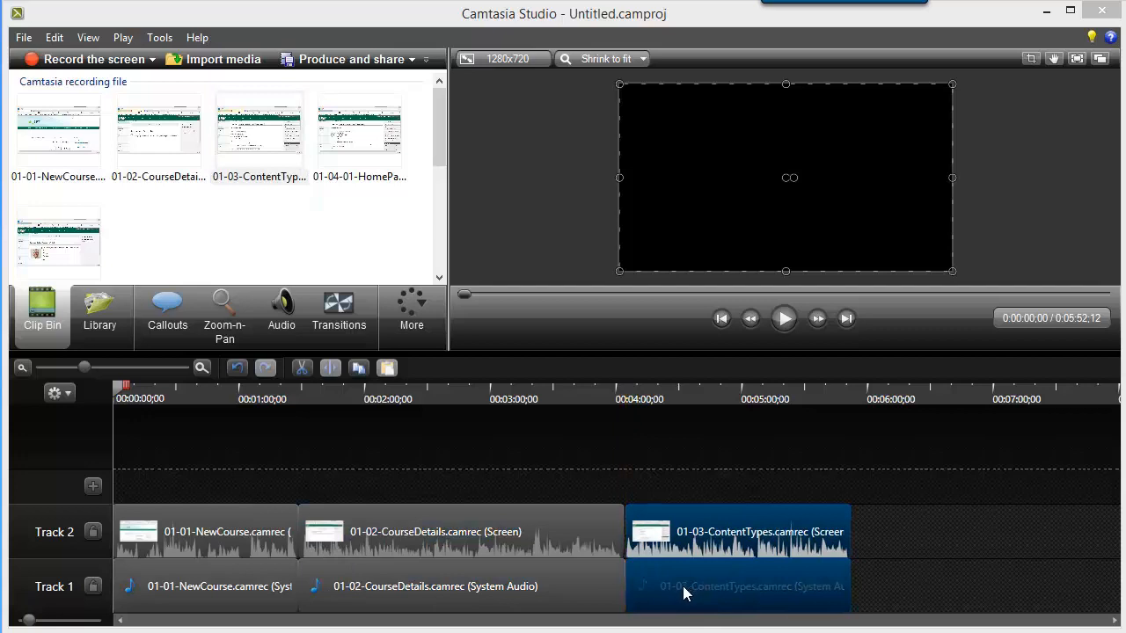
pyautogui.moveTo(346, 126); pyautogui.dragTo(867, 611)
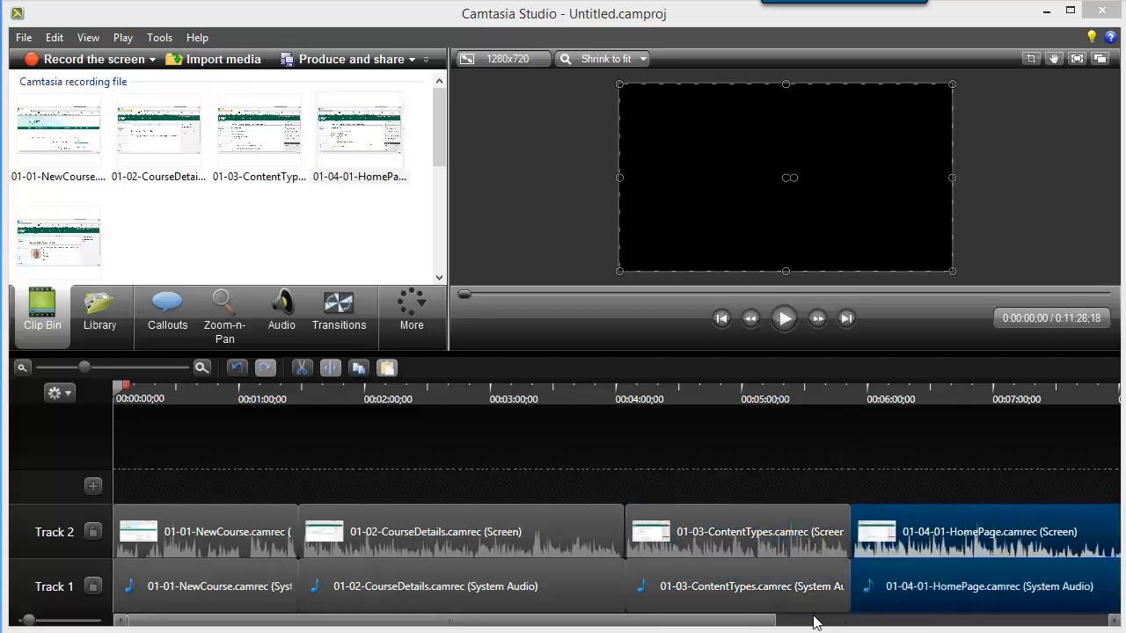
# Add the 01-04-02-Syllabus.camrec recording at the end of the timeline, directly after the HomePage clip.
pyautogui.moveTo(764, 626); pyautogui.dragTo(1113, 625)
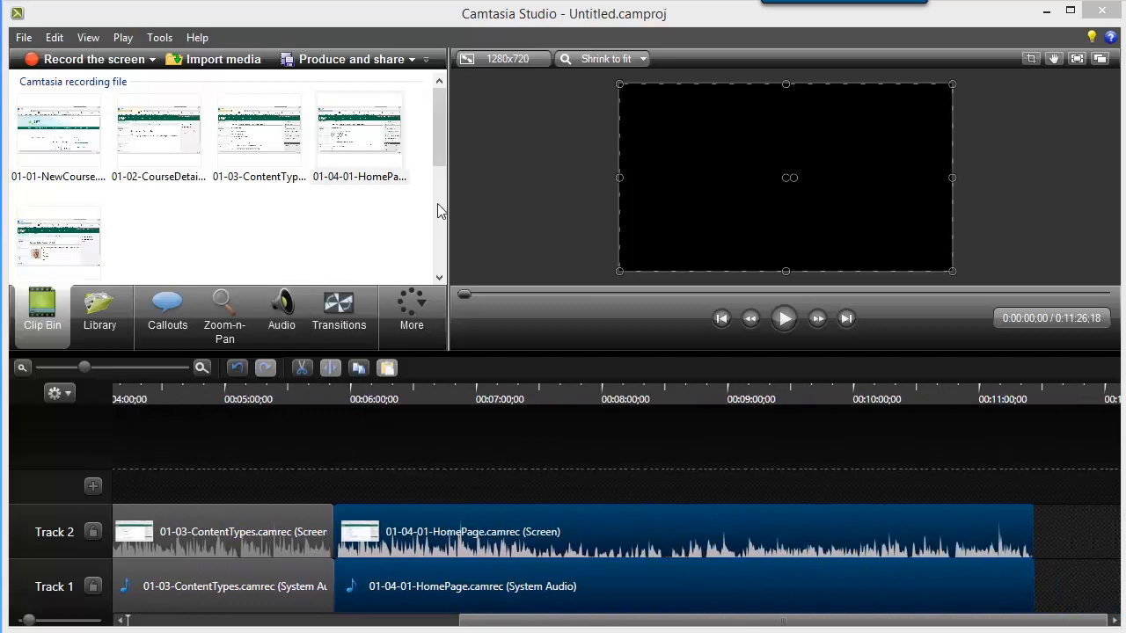
pyautogui.moveTo(437, 154); pyautogui.dragTo(437, 175)
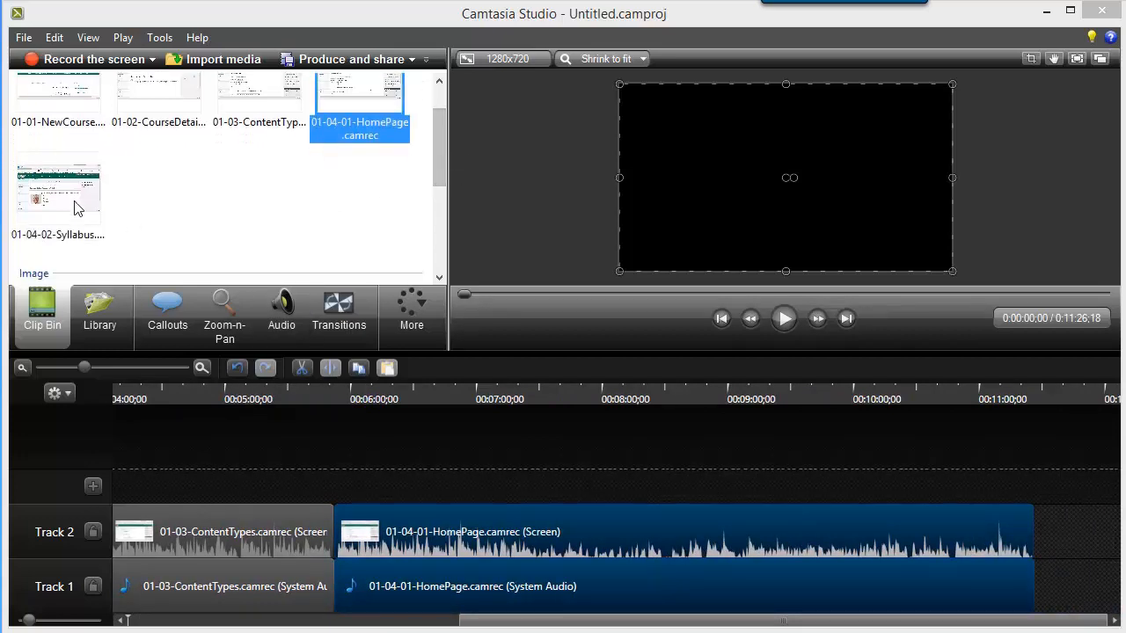
pyautogui.click(42, 197)
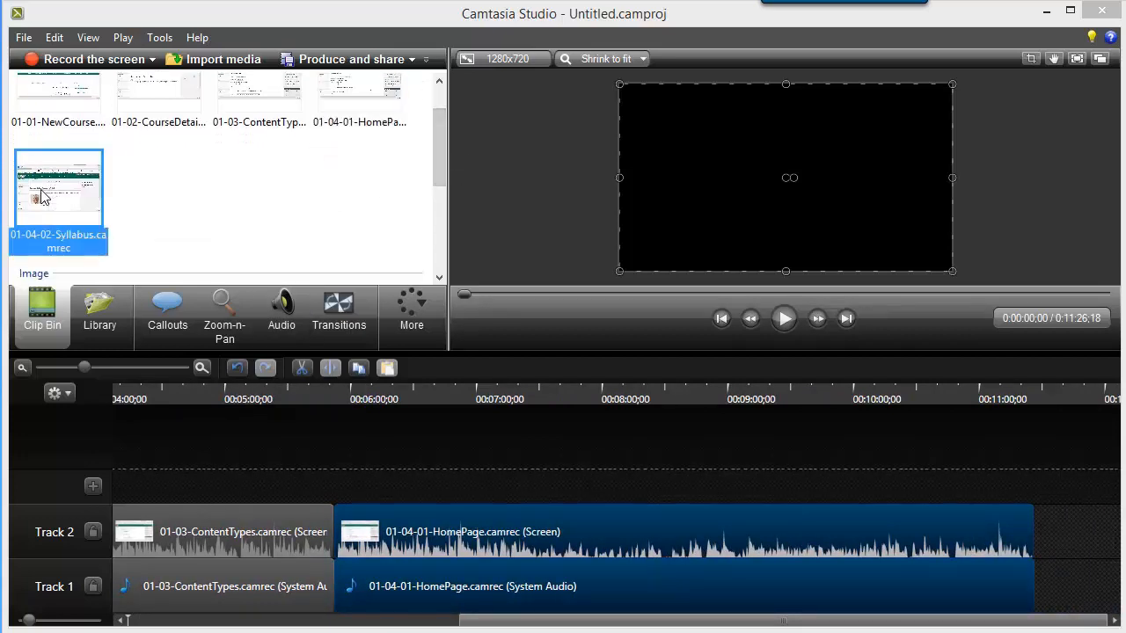
pyautogui.moveTo(41, 198); pyautogui.dragTo(1076, 598)
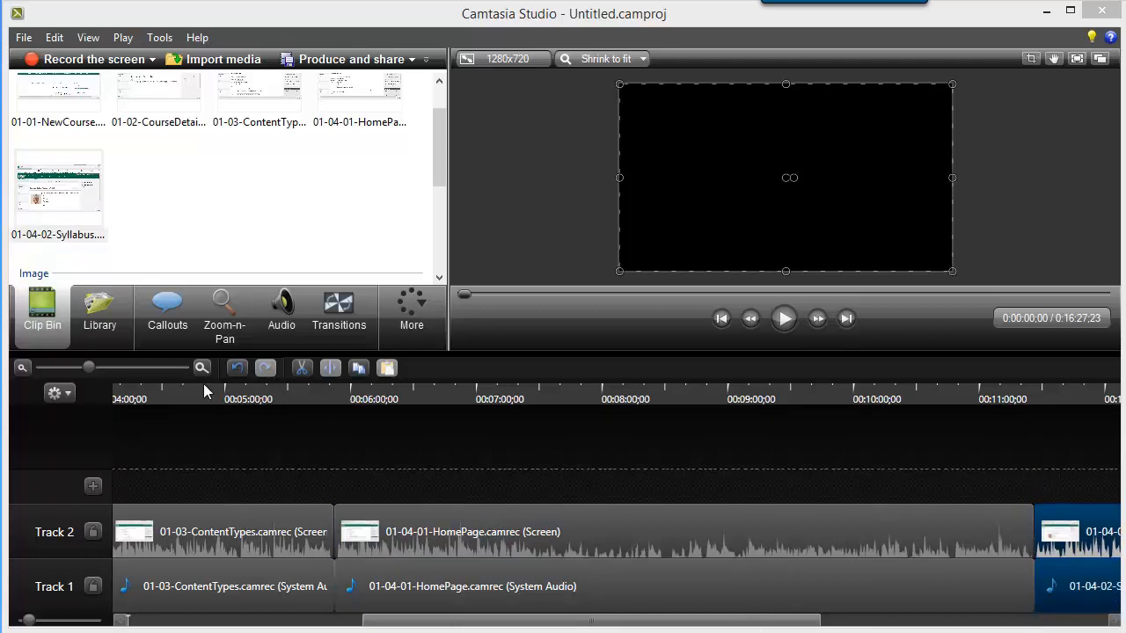
# Add Slide3.PNG to a new Track 3 above the recordings and align its start with 00:00:00;00.
pyautogui.click(22, 368)
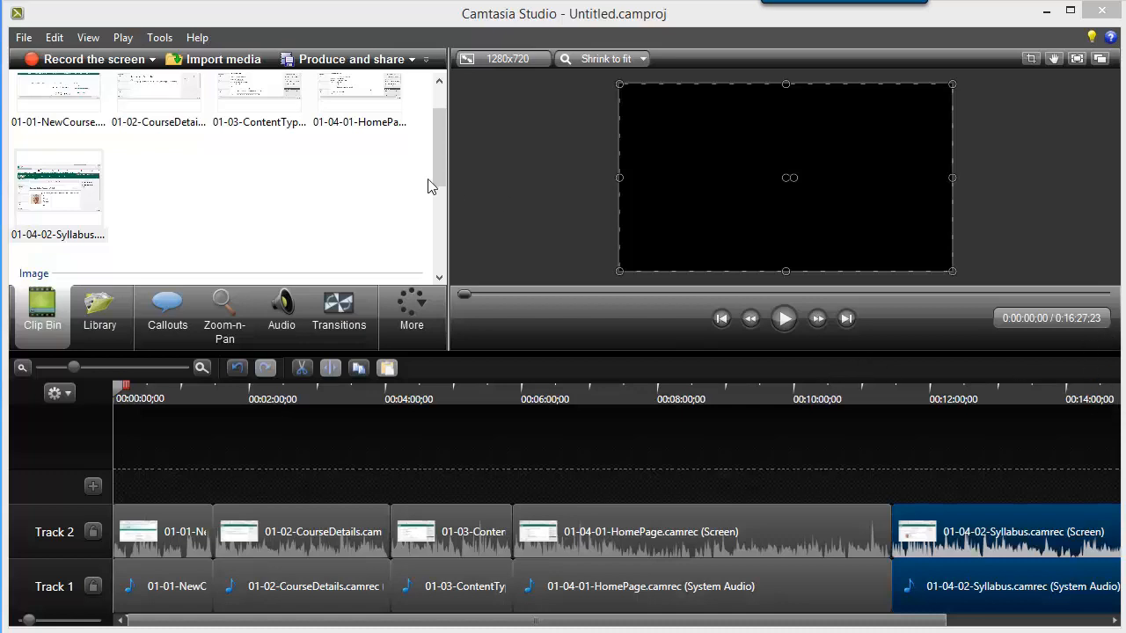
pyautogui.moveTo(440, 116); pyautogui.dragTo(431, 189)
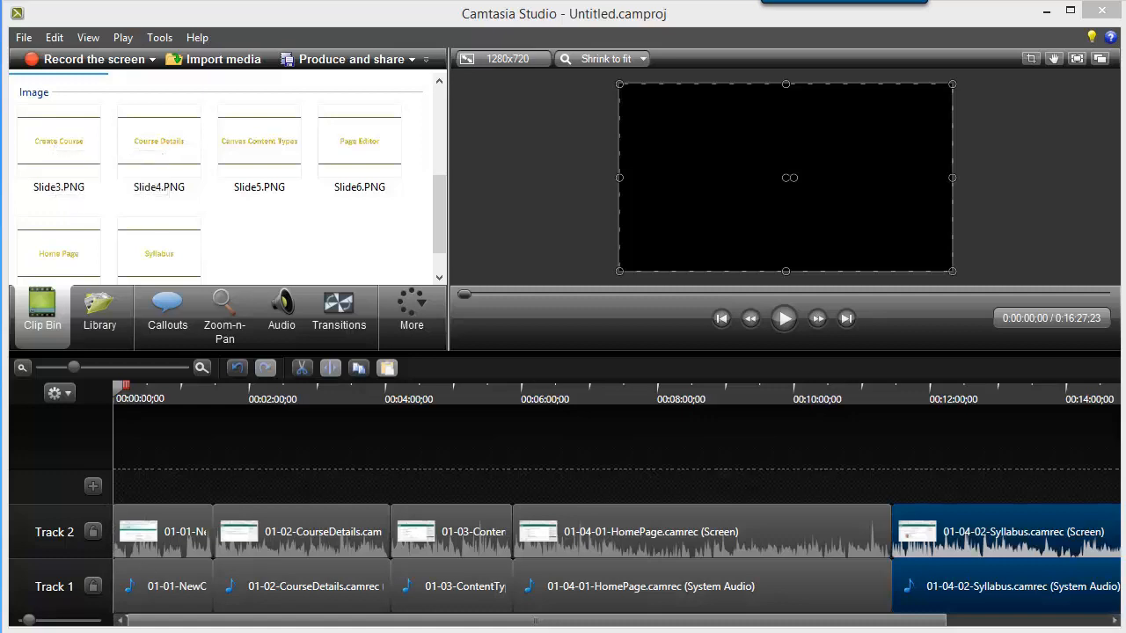
pyautogui.click(70, 143)
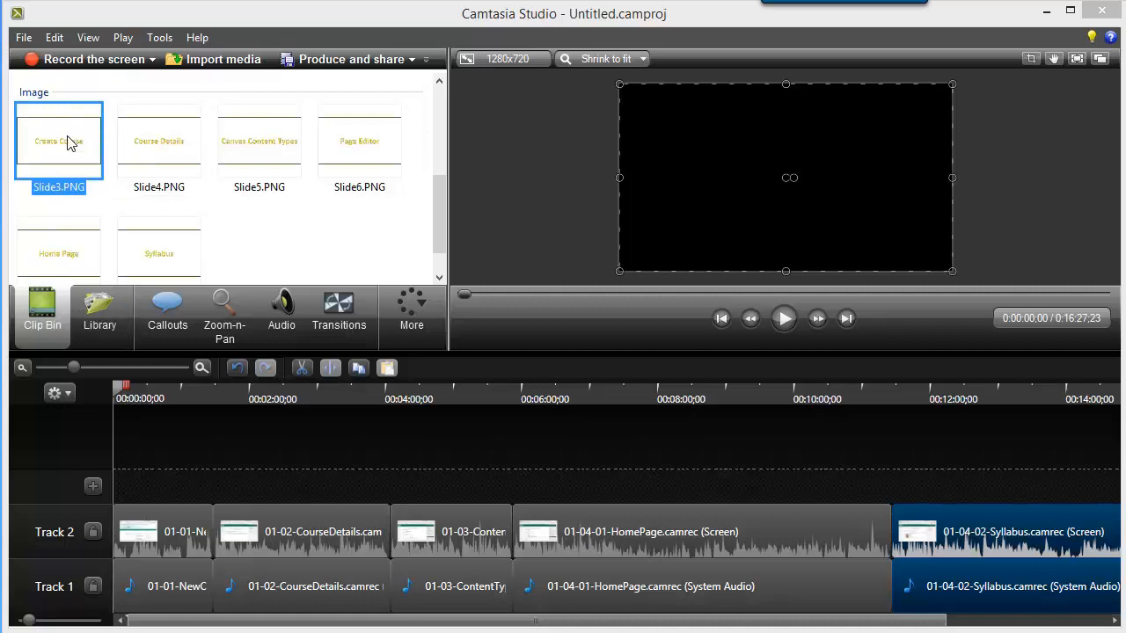
pyautogui.moveTo(71, 144); pyautogui.dragTo(114, 492)
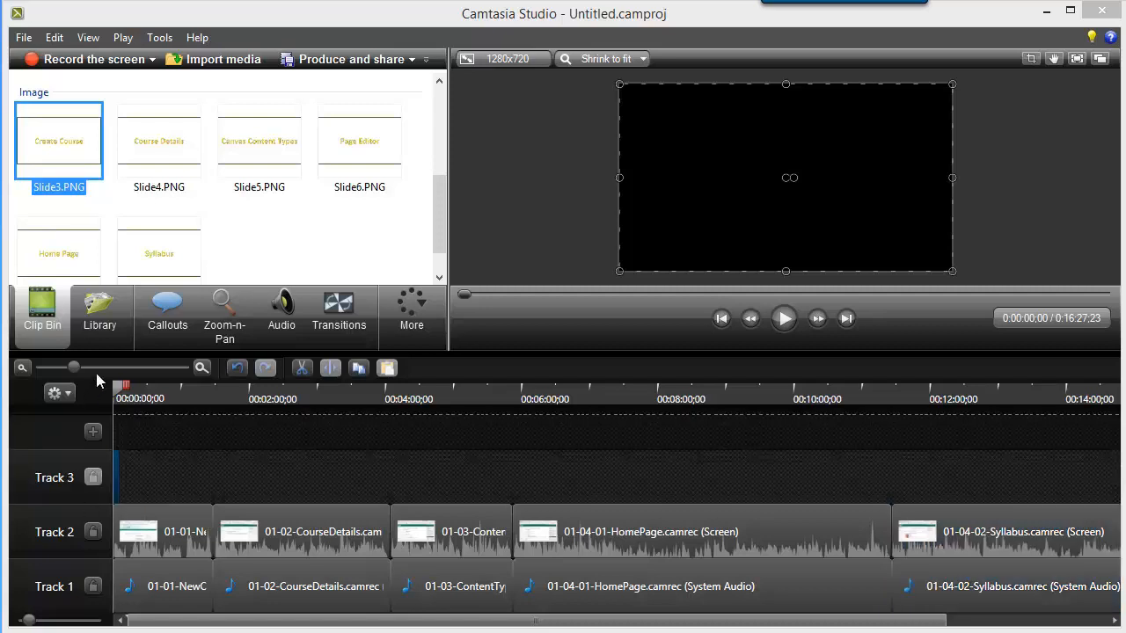
pyautogui.click(200, 369)
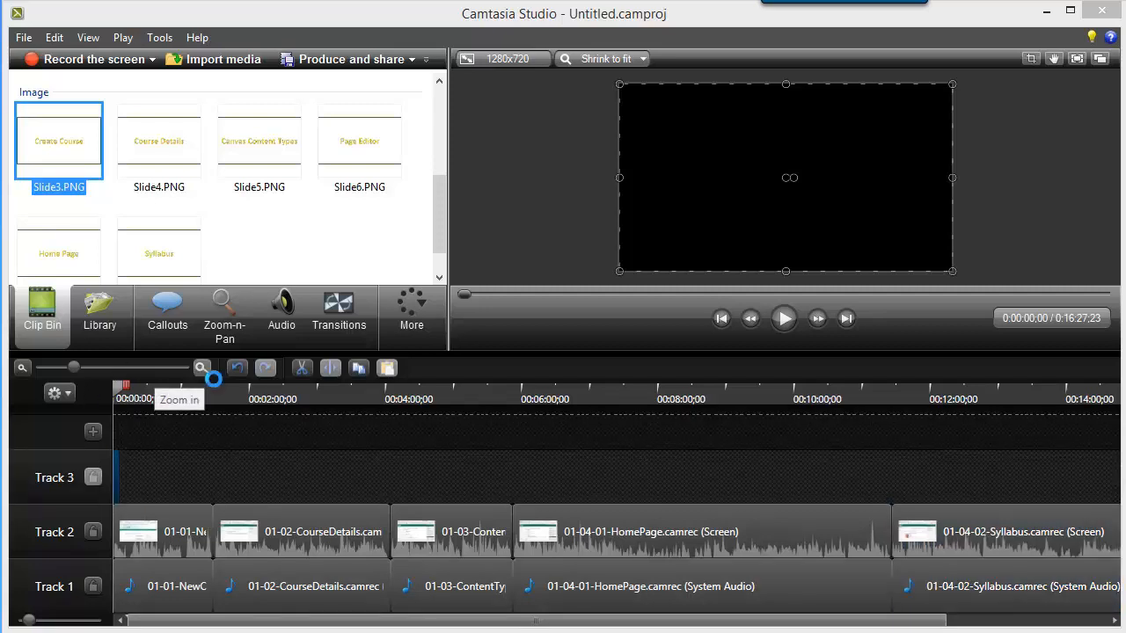
pyautogui.click(201, 370)
pyautogui.click(200, 369)
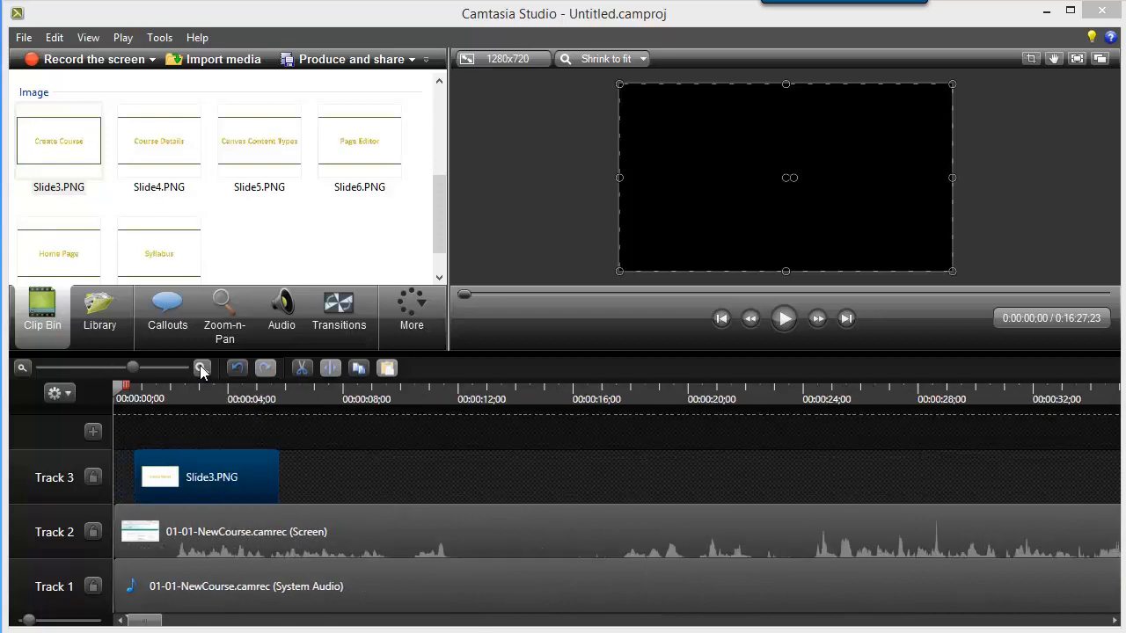
pyautogui.moveTo(253, 473); pyautogui.dragTo(222, 469)
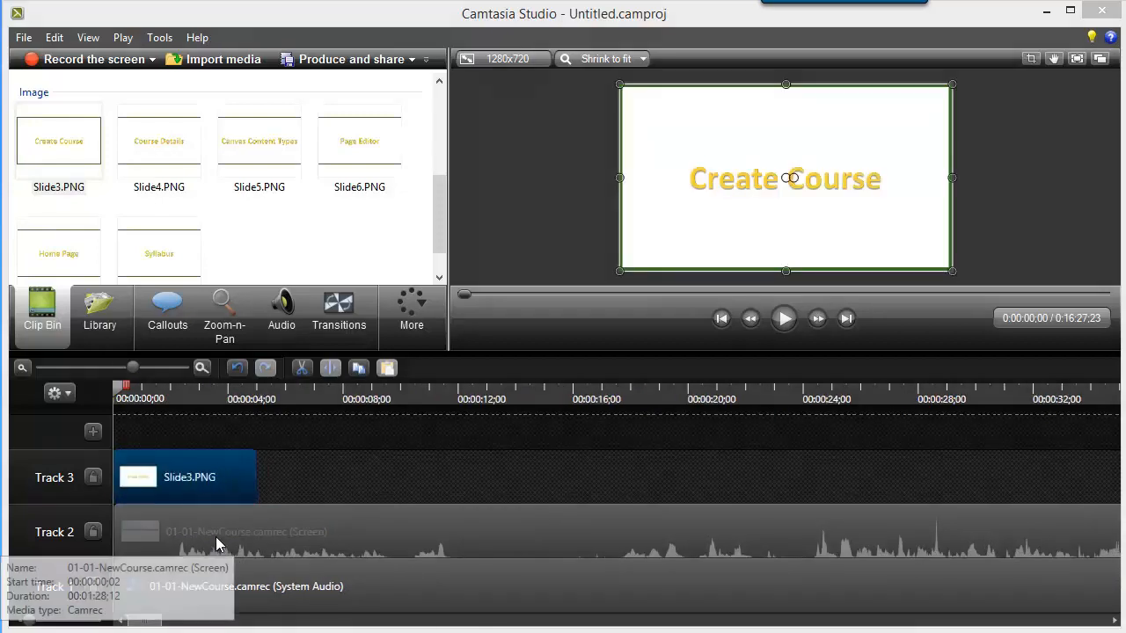
# Shift the 01-04-02-Syllabus screen and audio clips later on the timeline, opening a gap of about 1:19 after the HomePage clip.
pyautogui.click(170, 534)
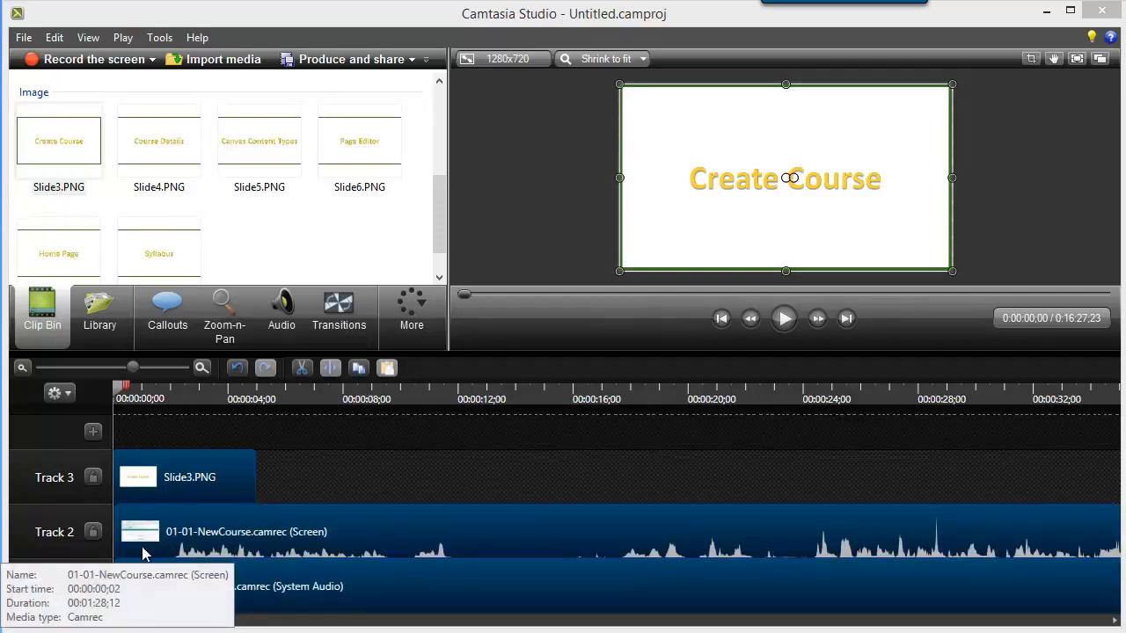
pyautogui.moveTo(234, 554); pyautogui.dragTo(318, 554)
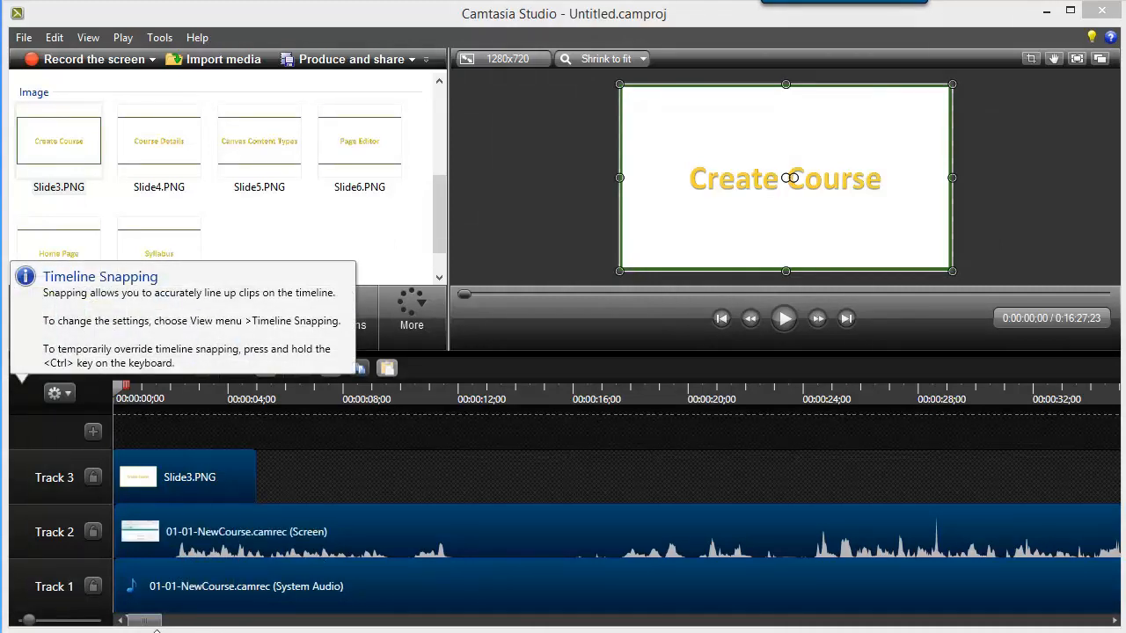
pyautogui.moveTo(154, 622); pyautogui.dragTo(822, 623)
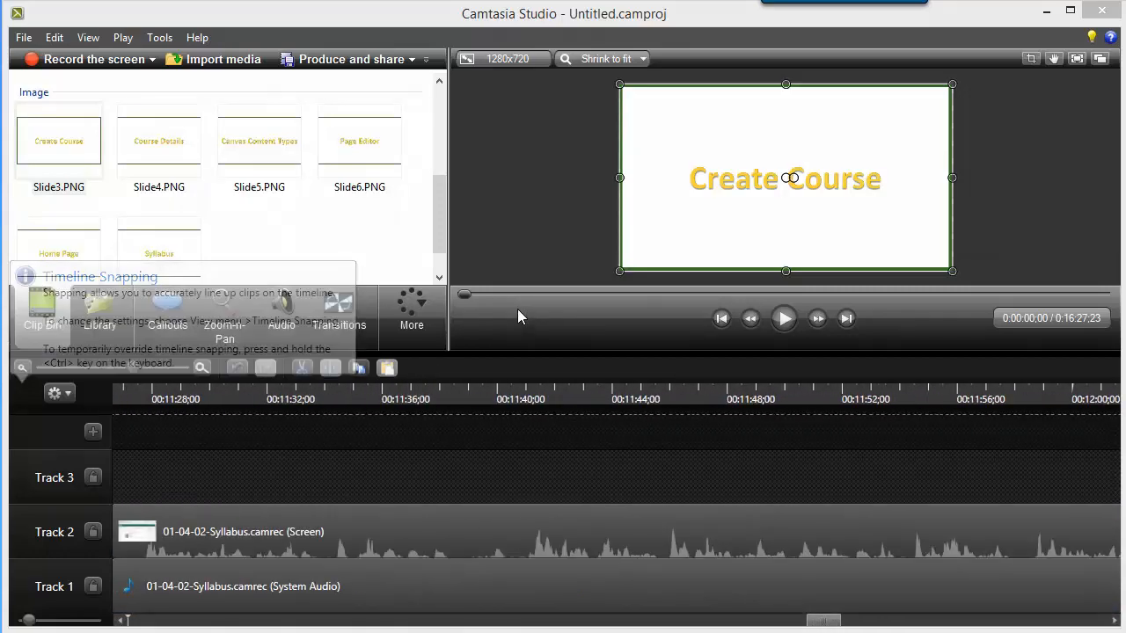
pyautogui.click(21, 368)
pyautogui.click(21, 368)
pyautogui.click(21, 367)
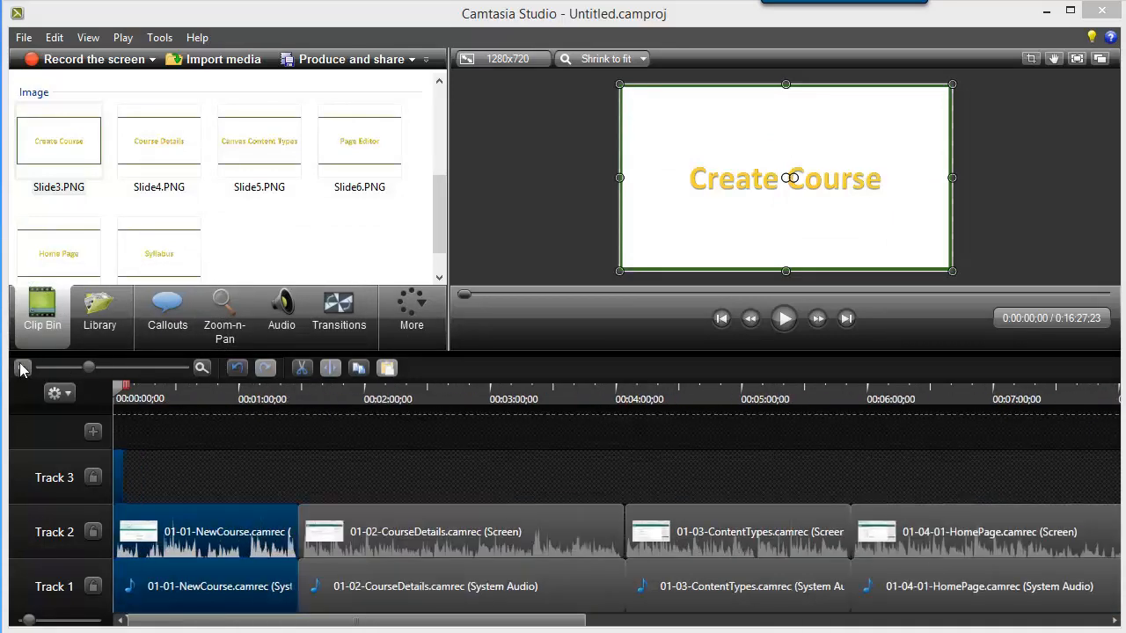
pyautogui.click(21, 367)
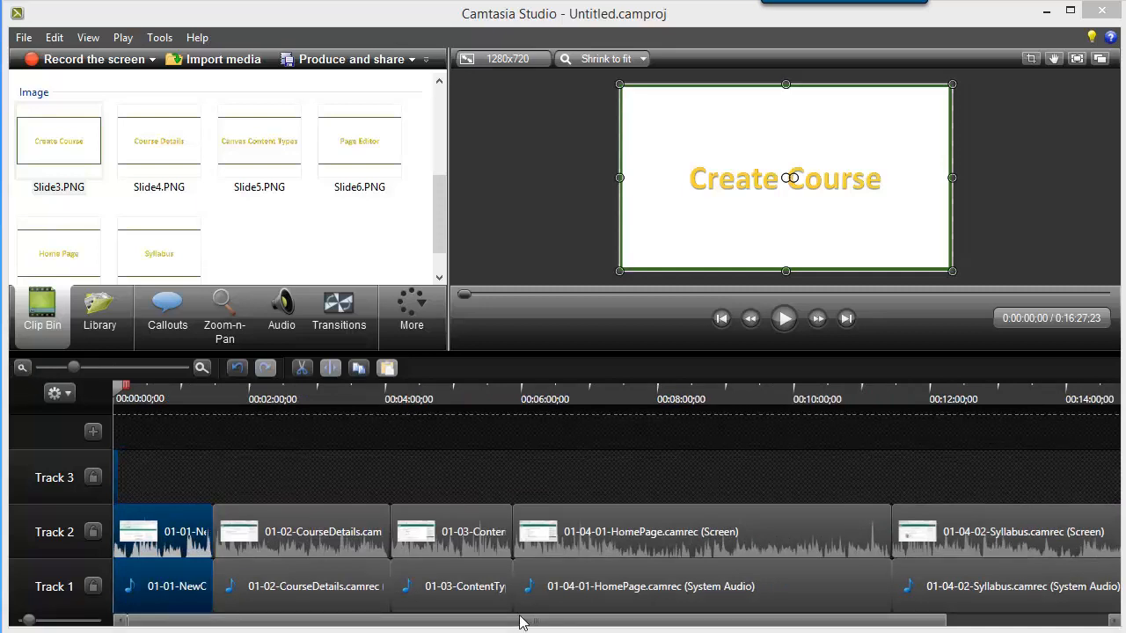
pyautogui.moveTo(521, 622); pyautogui.dragTo(801, 626)
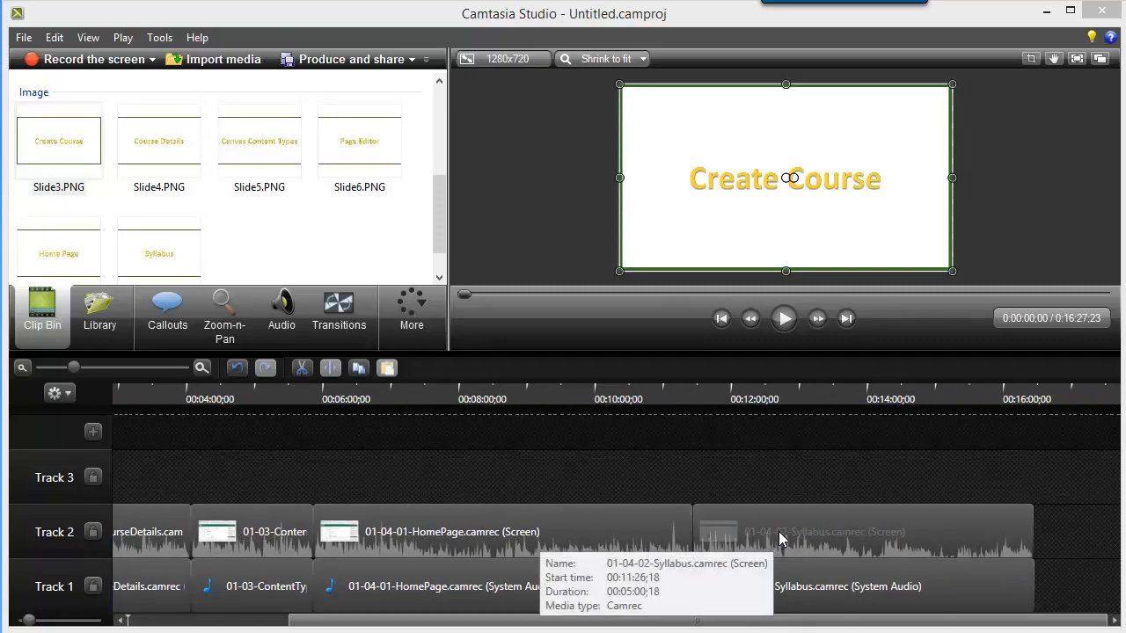
pyautogui.click(792, 538)
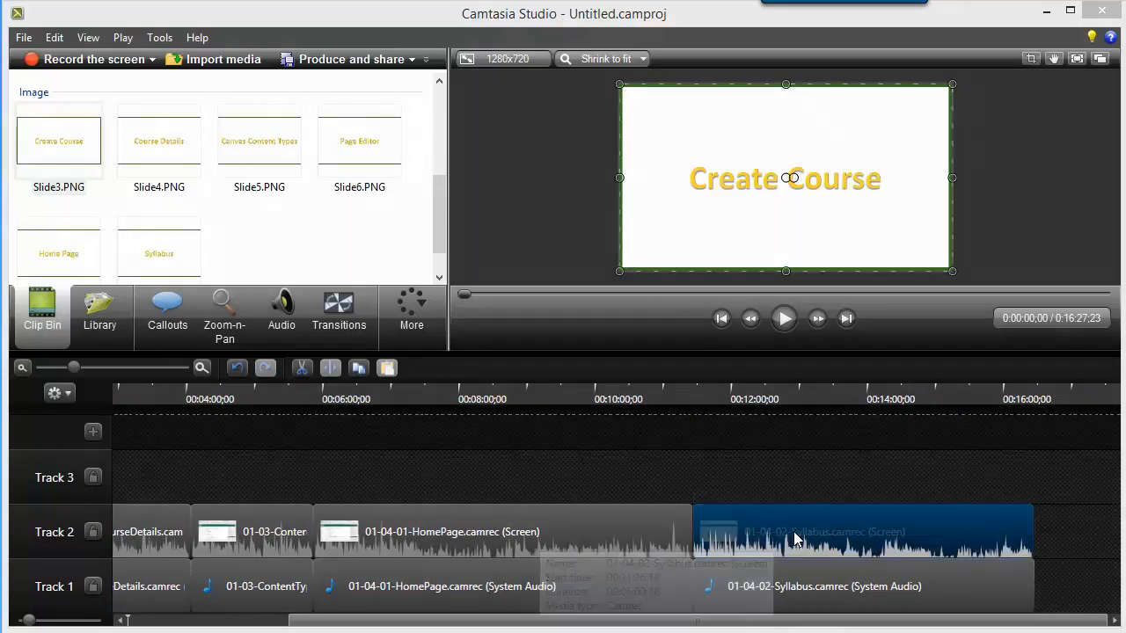
pyautogui.click(816, 580)
pyautogui.moveTo(808, 541); pyautogui.dragTo(898, 552)
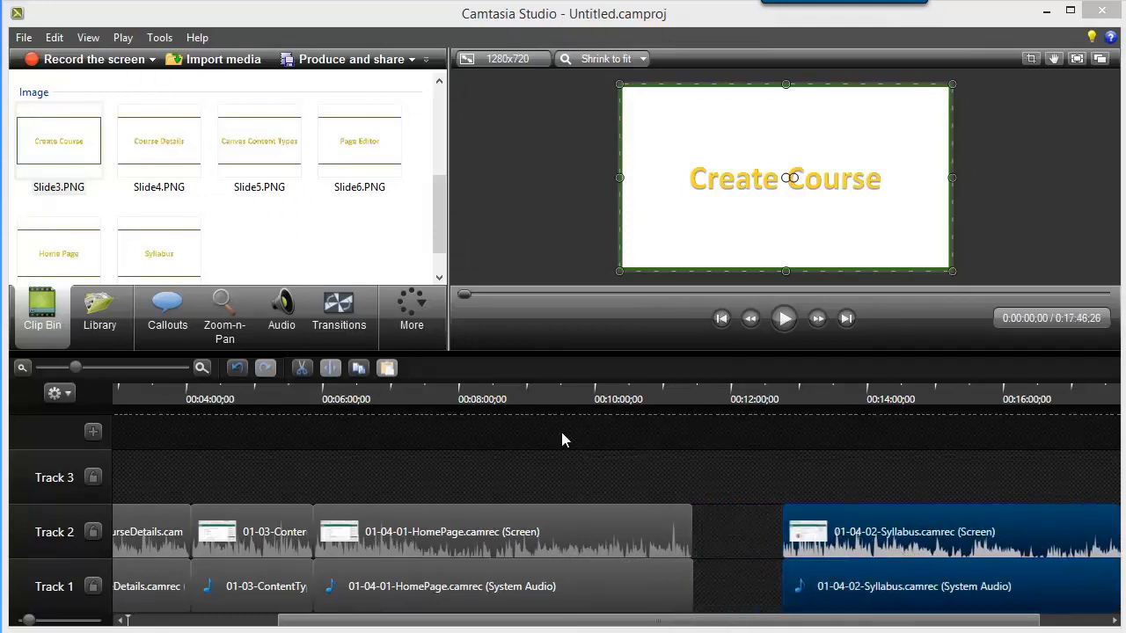
# Add Slide8.PNG to Track 3 just before the Syllabus clip and extend its end to the clip's start.
pyautogui.moveTo(170, 250); pyautogui.dragTo(761, 470)
pyautogui.moveTo(766, 486); pyautogui.dragTo(766, 486)
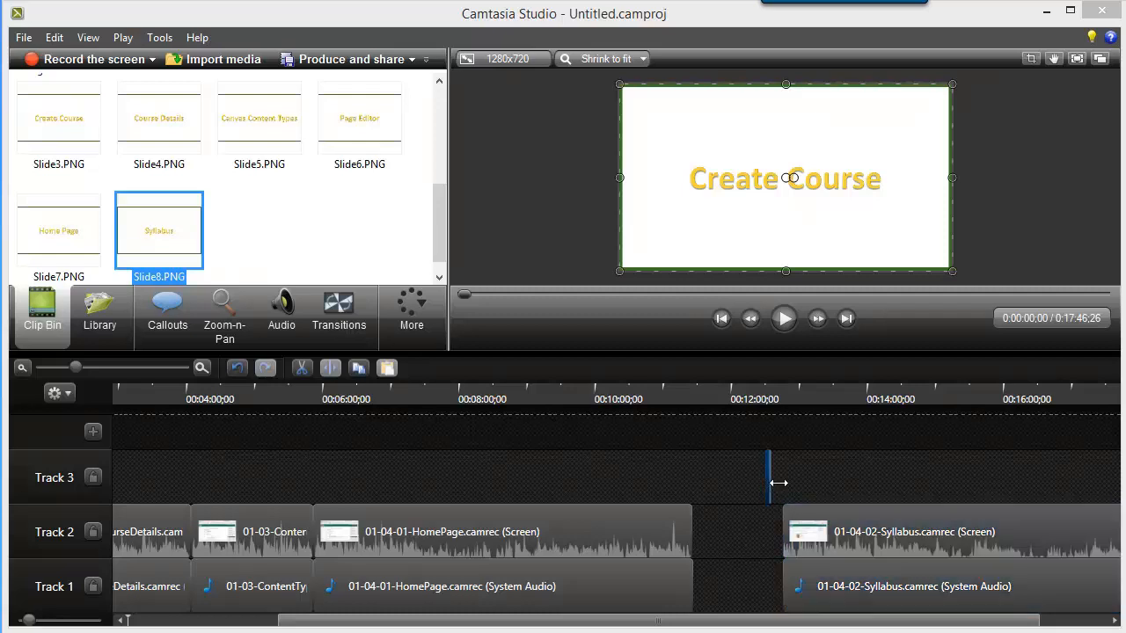
pyautogui.moveTo(779, 480); pyautogui.dragTo(783, 478)
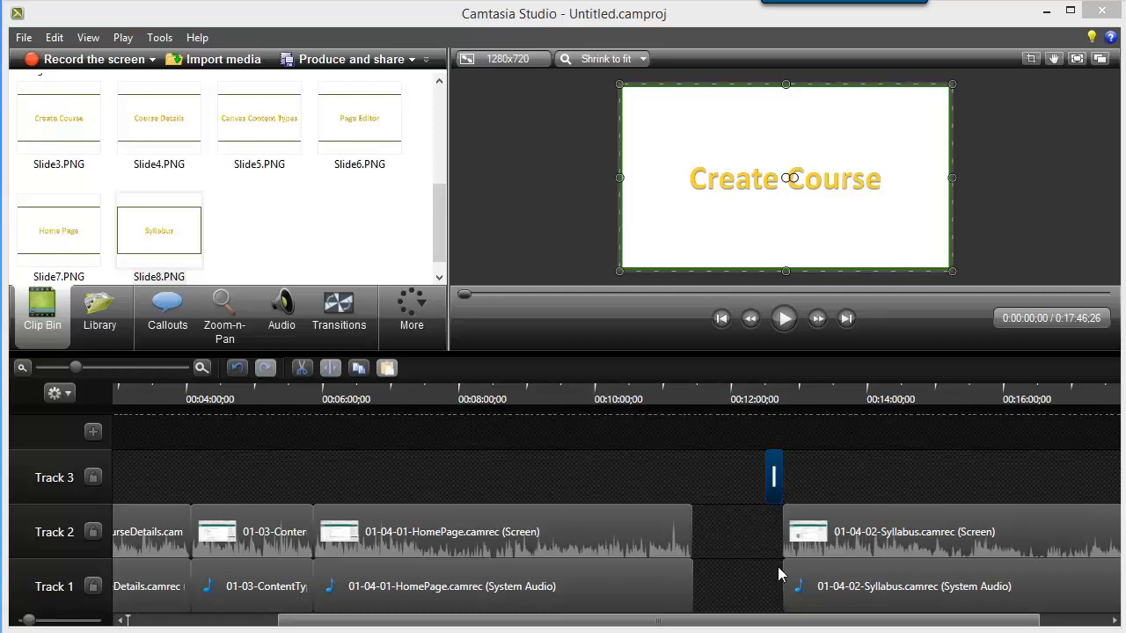
# Shift the HomePage screen and audio clips later to end where Slide8.PNG starts, and place Slide7.PNG on Track 3 directly before them.
pyautogui.click(603, 526)
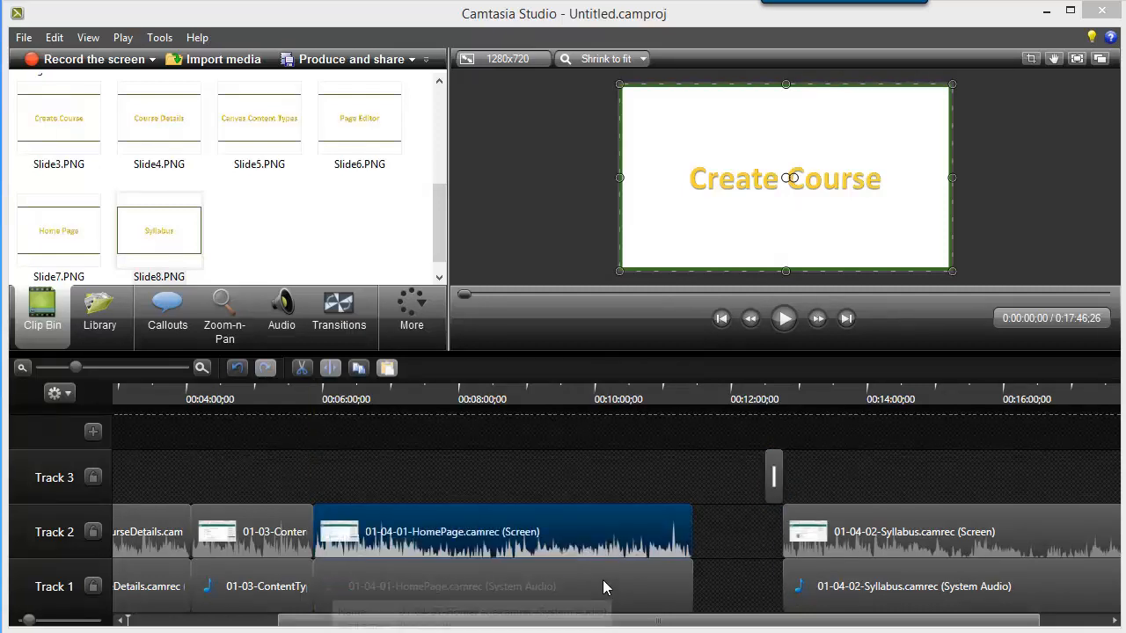
pyautogui.keyDown('ctrl'); pyautogui.click(602, 578); pyautogui.keyUp('ctrl')
pyautogui.moveTo(594, 536); pyautogui.dragTo(662, 533)
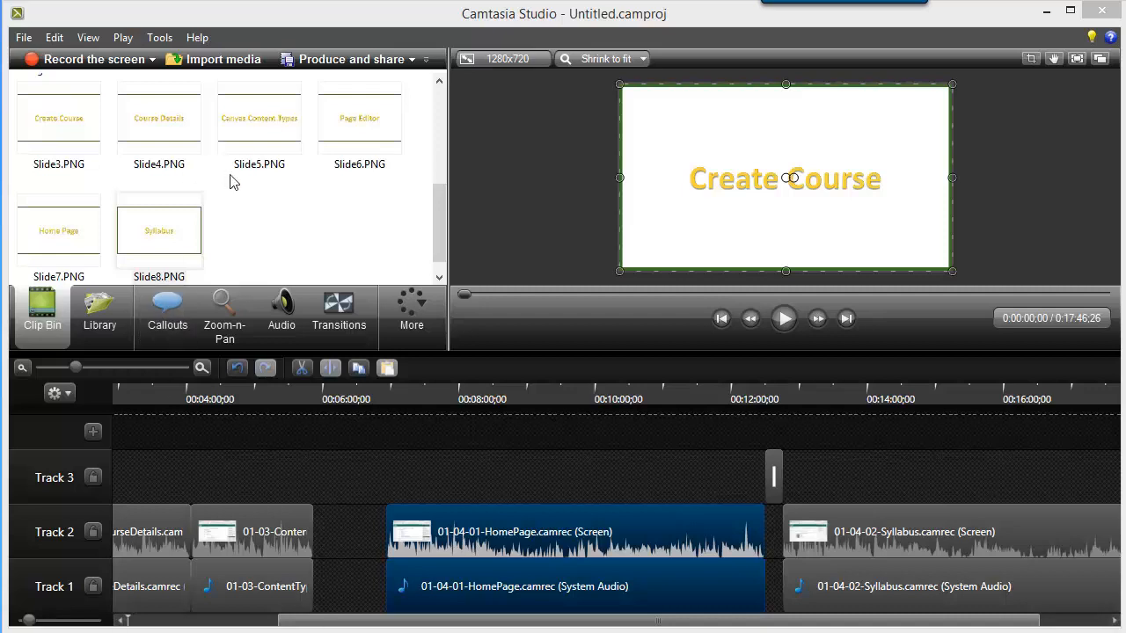
pyautogui.click(58, 239)
pyautogui.moveTo(58, 240); pyautogui.dragTo(393, 488)
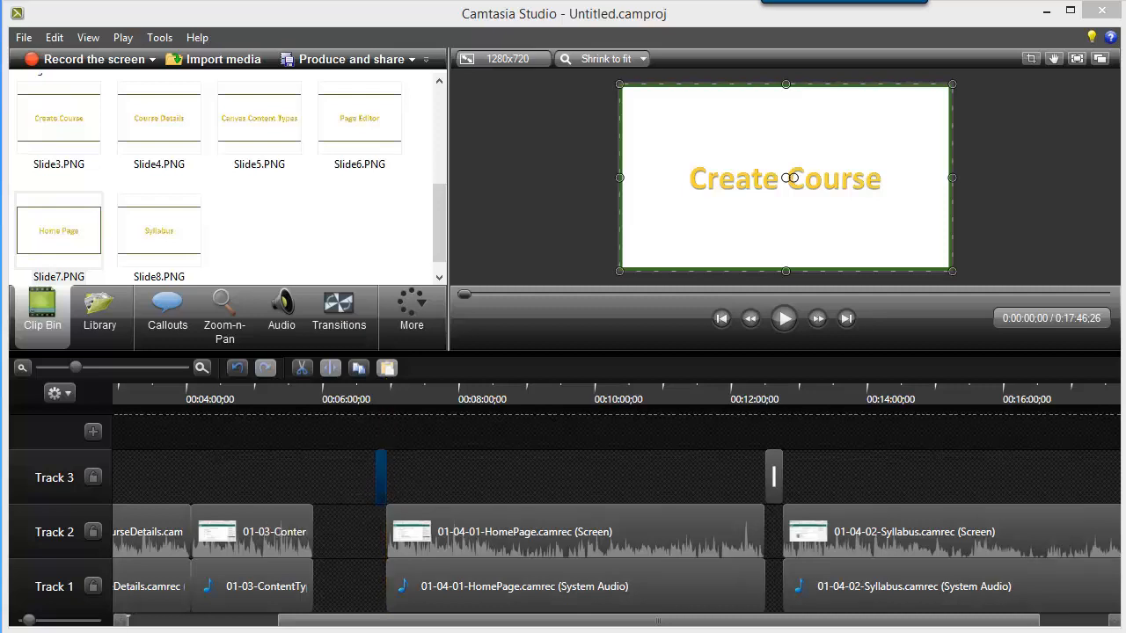
# Shift the ContentTypes screen and audio clips later to end where Slide7.PNG starts, and place Slide5.PNG on Track 3 directly before them.
pyautogui.click(235, 545)
pyautogui.keyDown('ctrl'); pyautogui.click(247, 576); pyautogui.keyUp('ctrl')
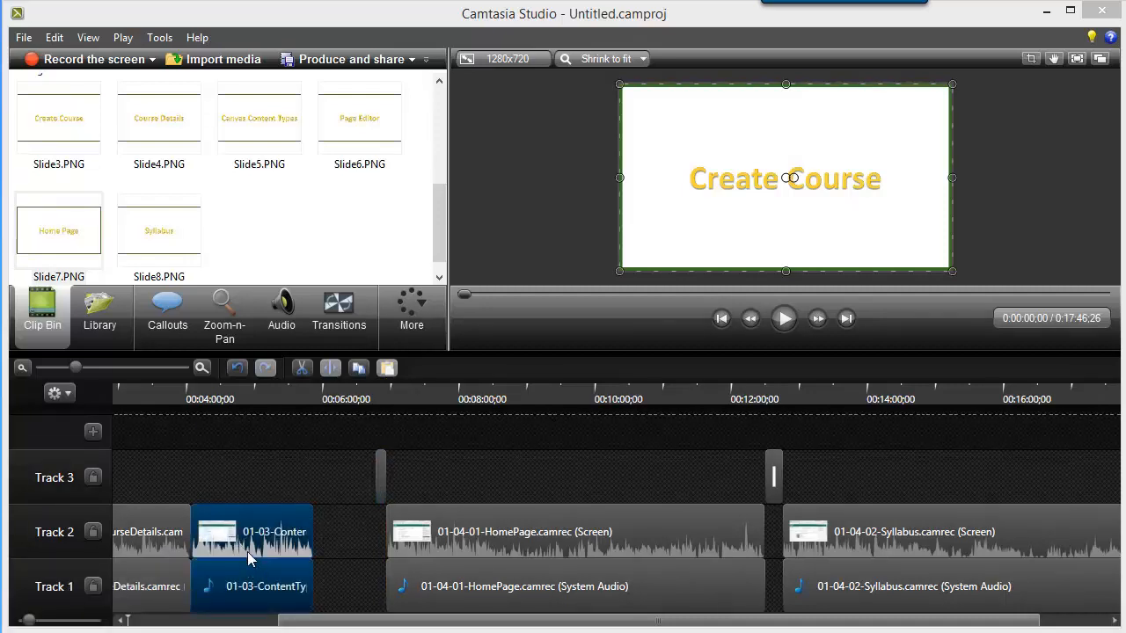
pyautogui.moveTo(247, 550); pyautogui.dragTo(310, 547)
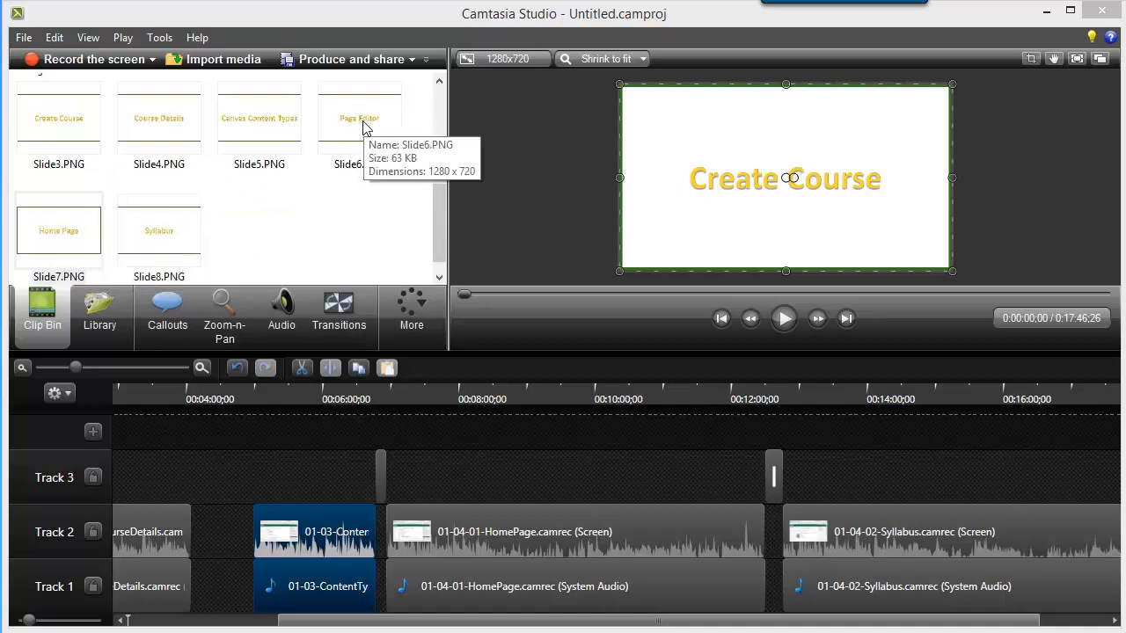
pyautogui.click(266, 130)
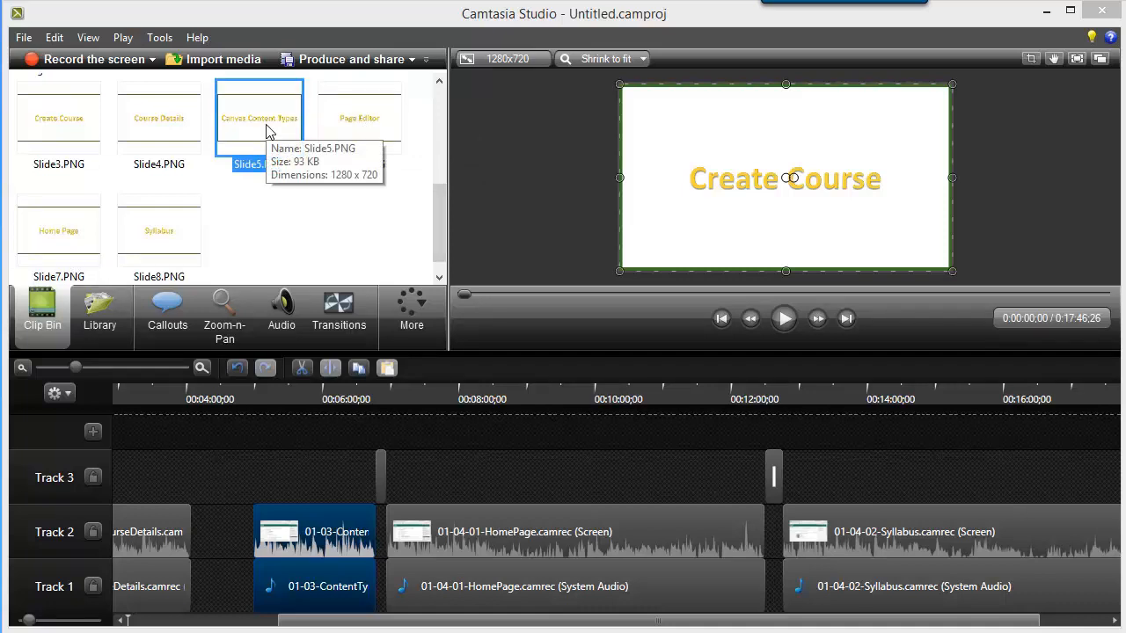
pyautogui.moveTo(268, 129)
pyautogui.mouseDown()
pyautogui.moveTo(245, 489)
pyautogui.moveTo(255, 486)
pyautogui.mouseUp()
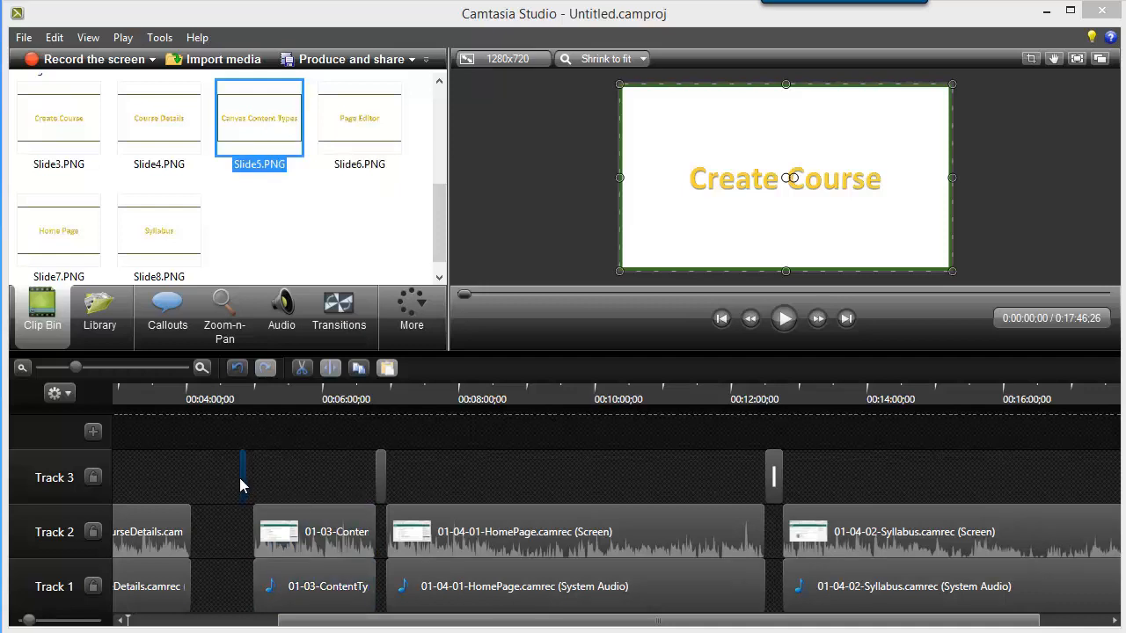
pyautogui.click(202, 368)
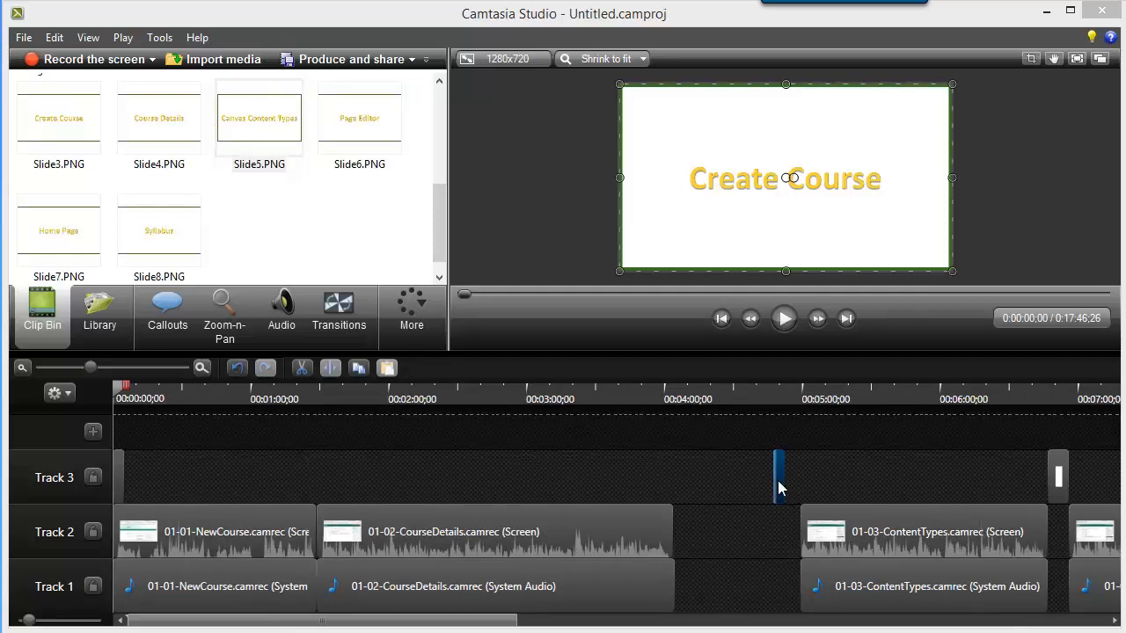
pyautogui.moveTo(778, 479)
pyautogui.mouseDown()
pyautogui.moveTo(778, 493)
pyautogui.moveTo(793, 489)
pyautogui.mouseUp()
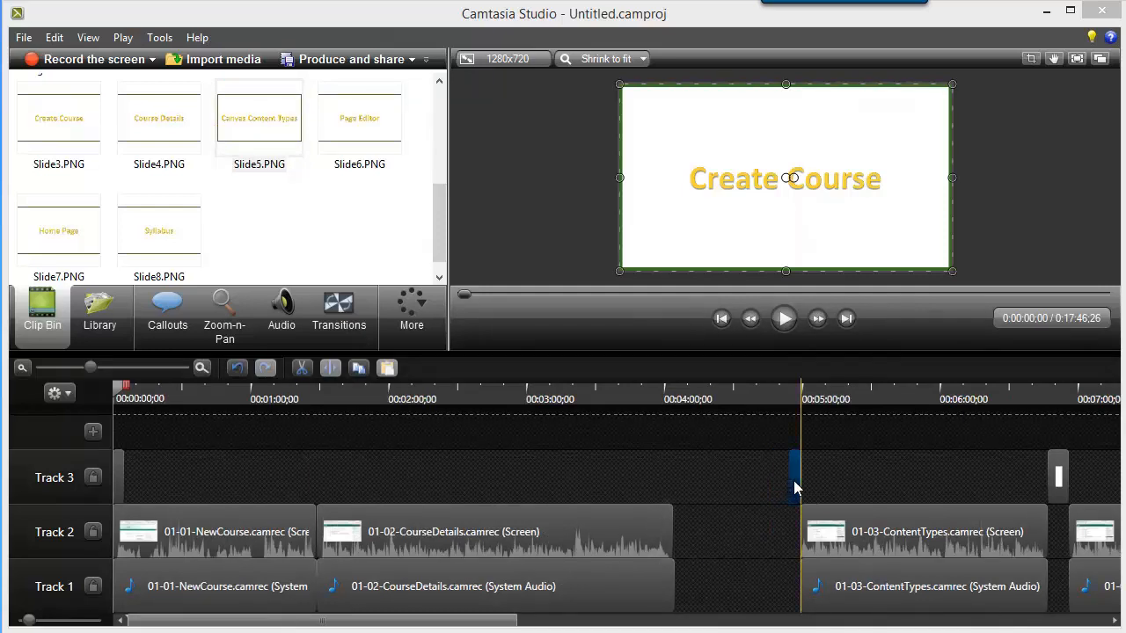
# Shift the CourseDetails screen and audio clips later to end where Slide5.PNG starts, and place Slide4.PNG on Track 3 directly before them.
pyautogui.click(604, 538)
pyautogui.keyDown('ctrl'); pyautogui.click(620, 590); pyautogui.keyUp('ctrl')
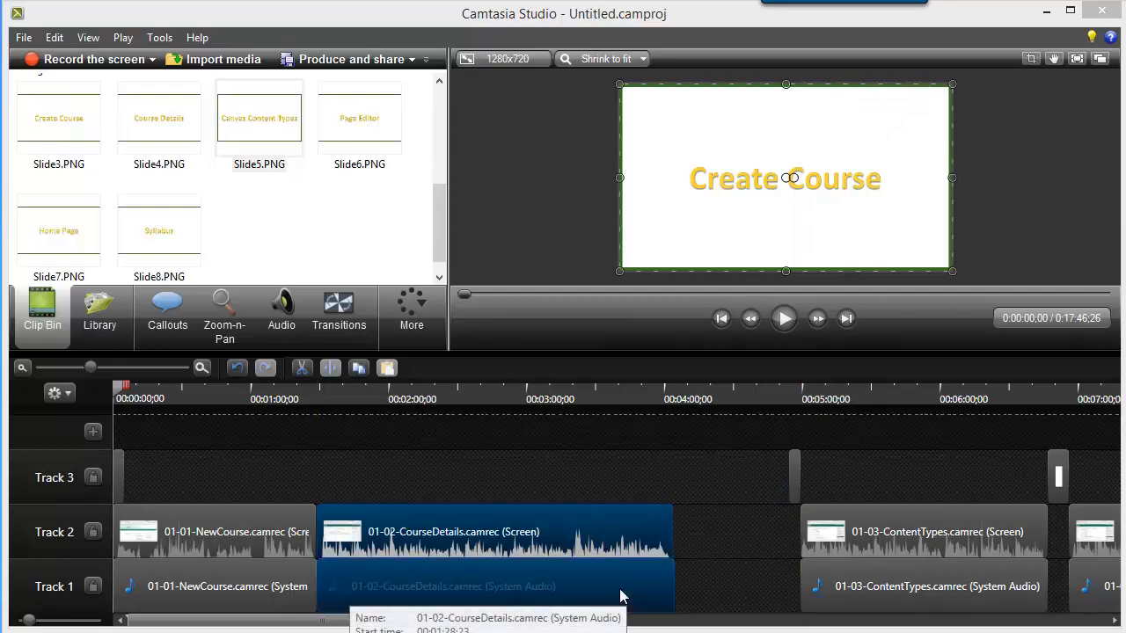
pyautogui.moveTo(614, 539); pyautogui.dragTo(727, 543)
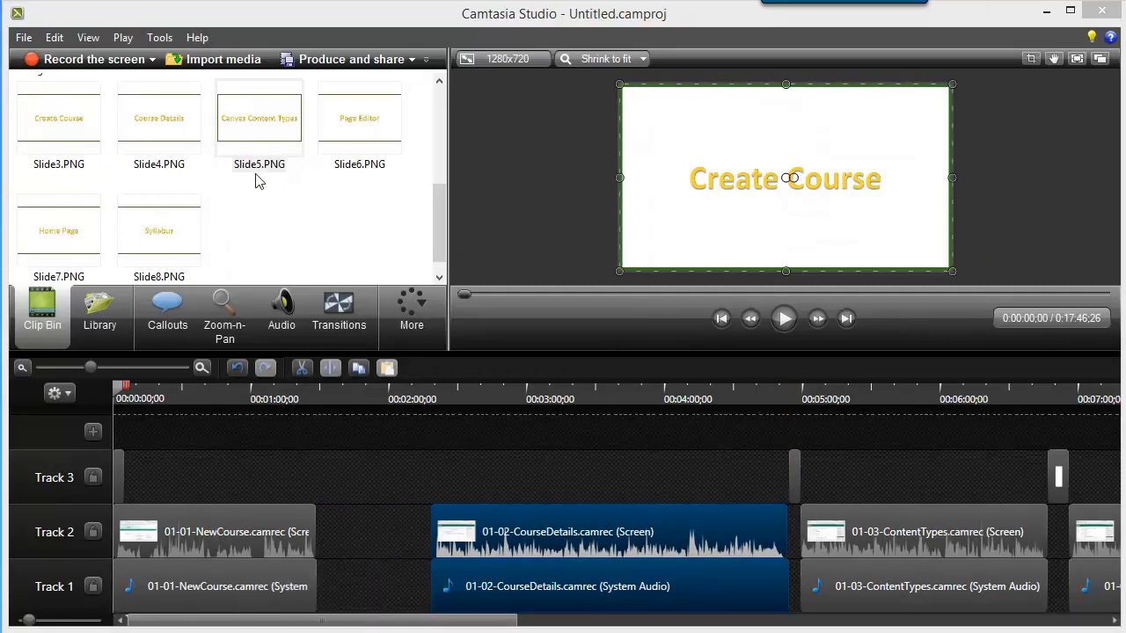
pyautogui.click(154, 125)
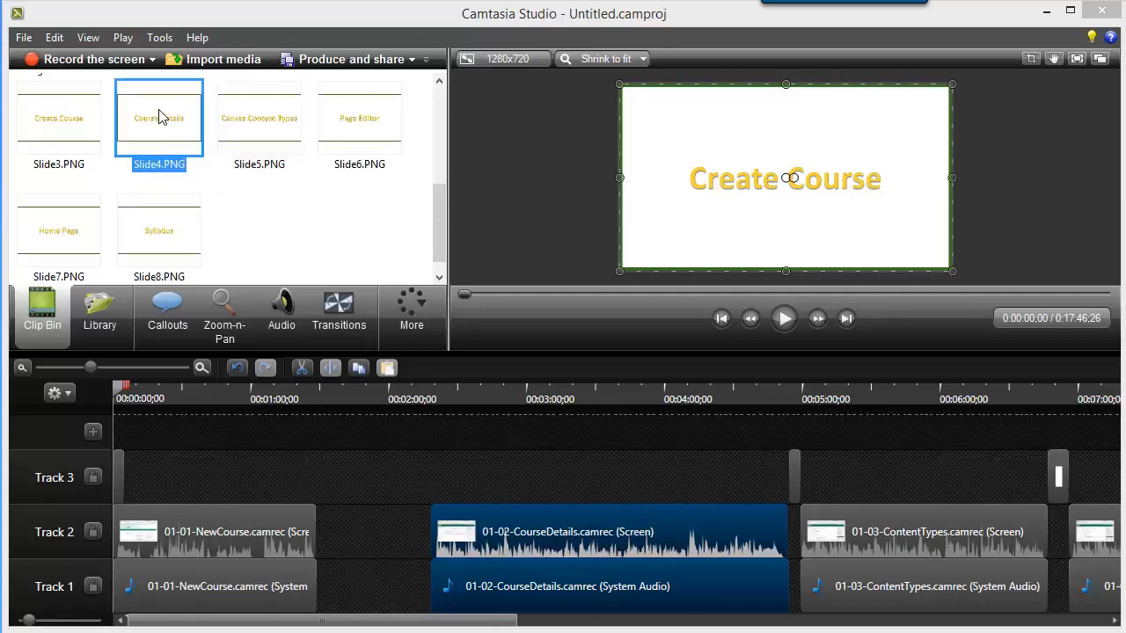
pyautogui.moveTo(158, 115); pyautogui.dragTo(426, 488)
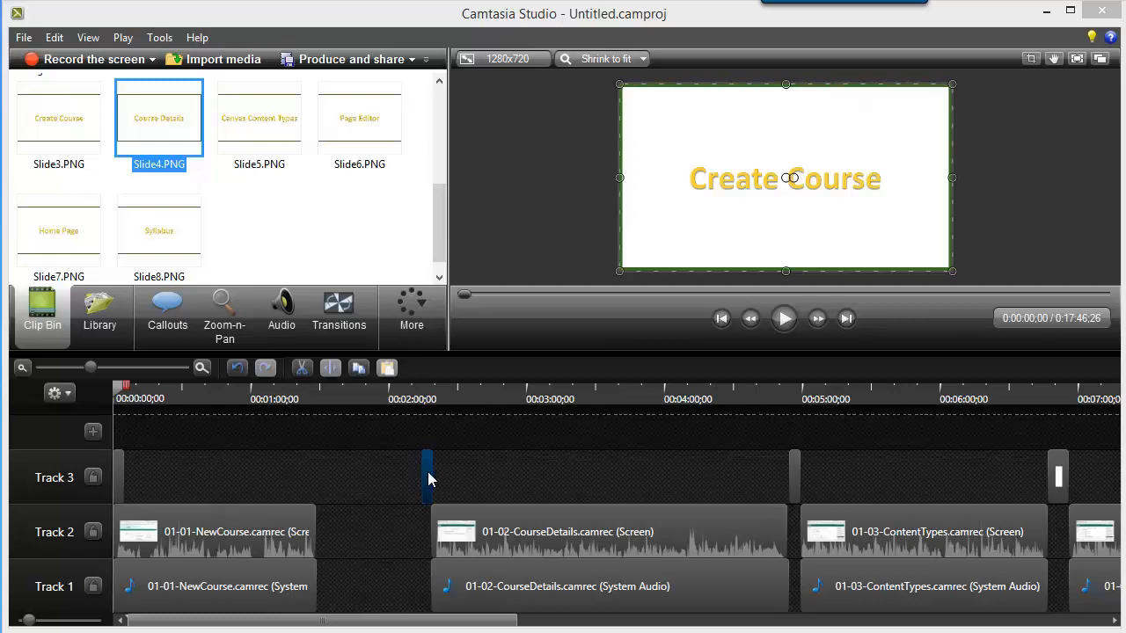
pyautogui.moveTo(428, 481)
pyautogui.mouseDown()
pyautogui.moveTo(439, 481)
pyautogui.moveTo(411, 480)
pyautogui.mouseUp()
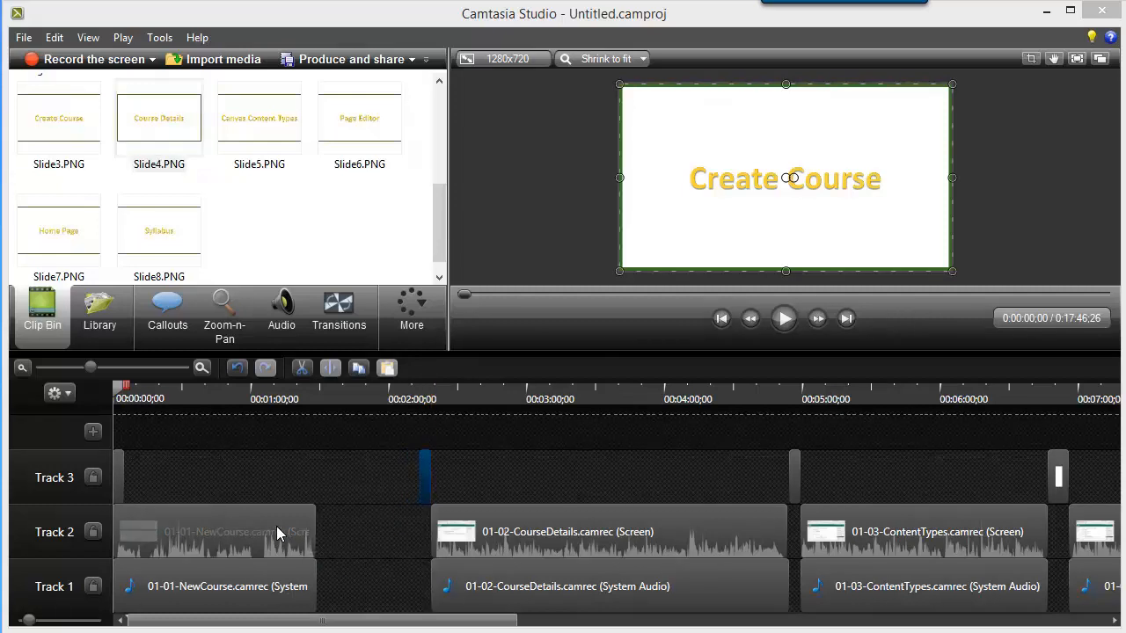
# Shift the NewCourse screen and audio clips later to end where Slide4.PNG starts, and select the Slide3.PNG clip on Track 3.
pyautogui.click(277, 550)
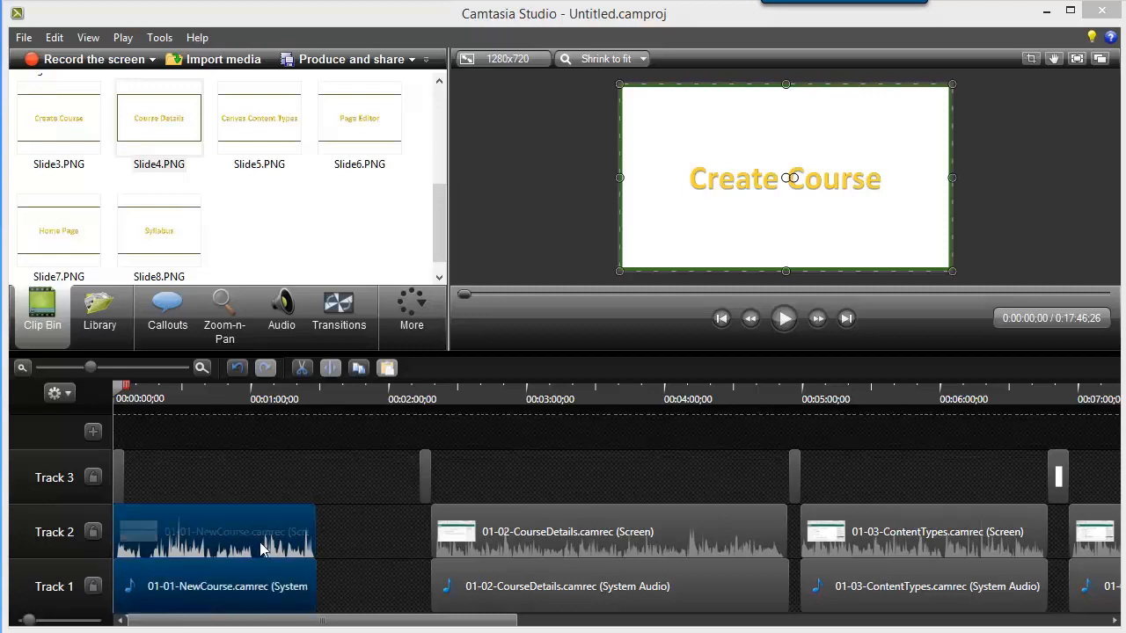
pyautogui.moveTo(260, 547); pyautogui.dragTo(364, 556)
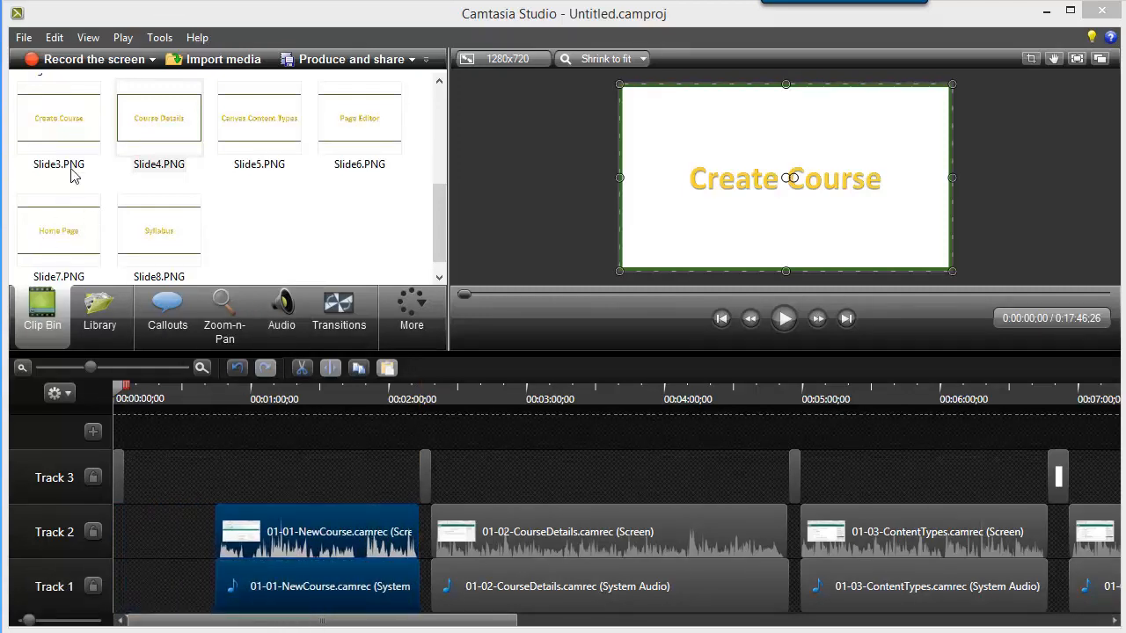
pyautogui.click(50, 118)
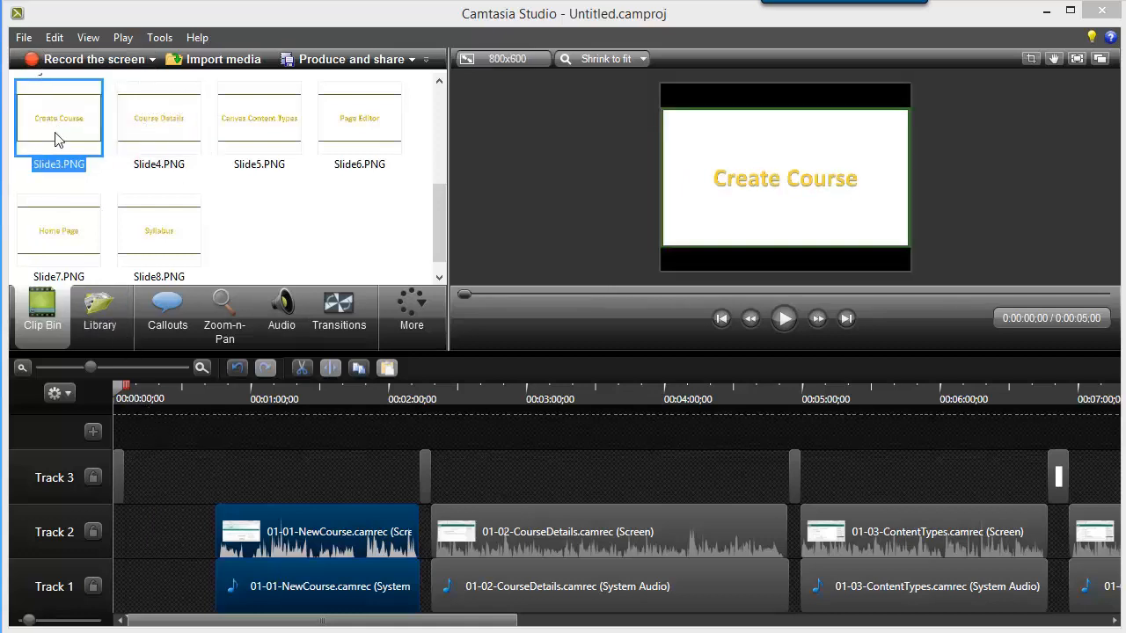
pyautogui.click(132, 478)
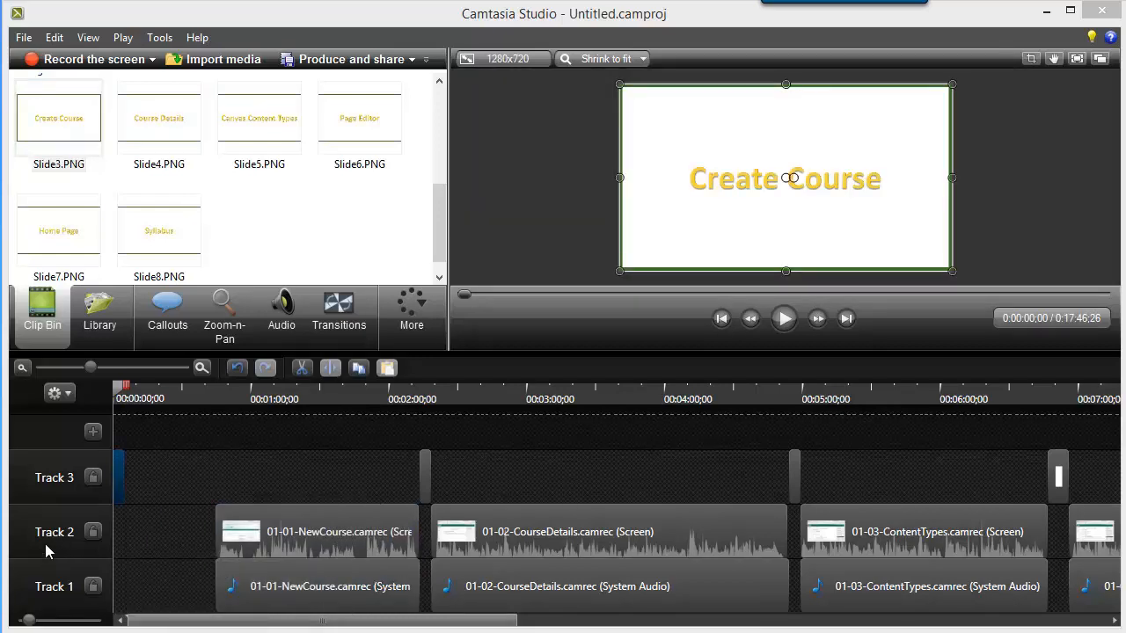
# Select all recording screen and audio clips plus every slide after Slide3.PNG, and shift them together earlier to start where Slide3.PNG ends.
pyautogui.click(255, 532)
pyautogui.keyDown('ctrl'); pyautogui.click(290, 586); pyautogui.keyUp('ctrl')
pyautogui.keyDown('ctrl'); pyautogui.click(503, 538); pyautogui.keyUp('ctrl')
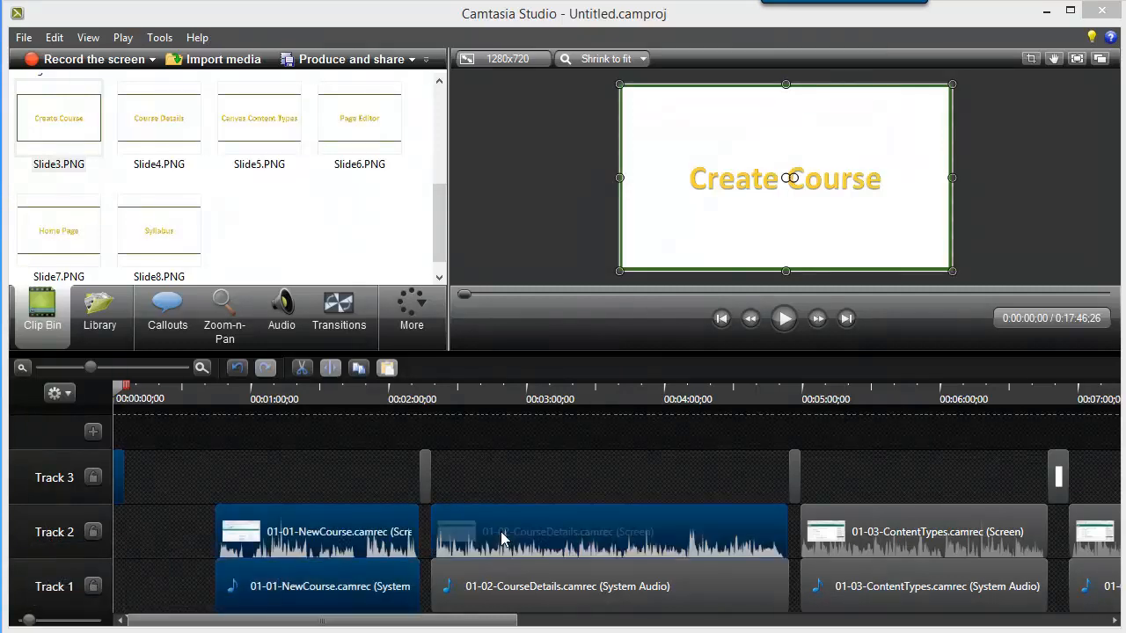
pyautogui.keyDown('ctrl'); pyautogui.click(530, 591); pyautogui.keyUp('ctrl')
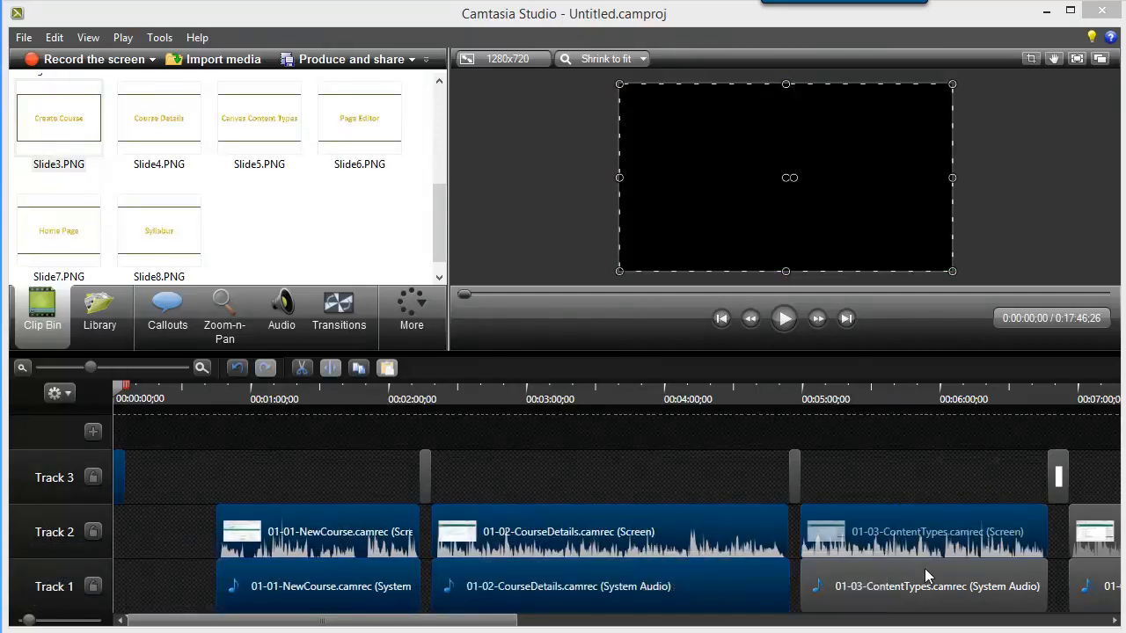
pyautogui.keyDown('ctrl'); pyautogui.click(928, 577); pyautogui.keyUp('ctrl')
pyautogui.moveTo(524, 621); pyautogui.dragTo(895, 625)
pyautogui.keyDown('ctrl'); pyautogui.click(739, 546); pyautogui.keyUp('ctrl')
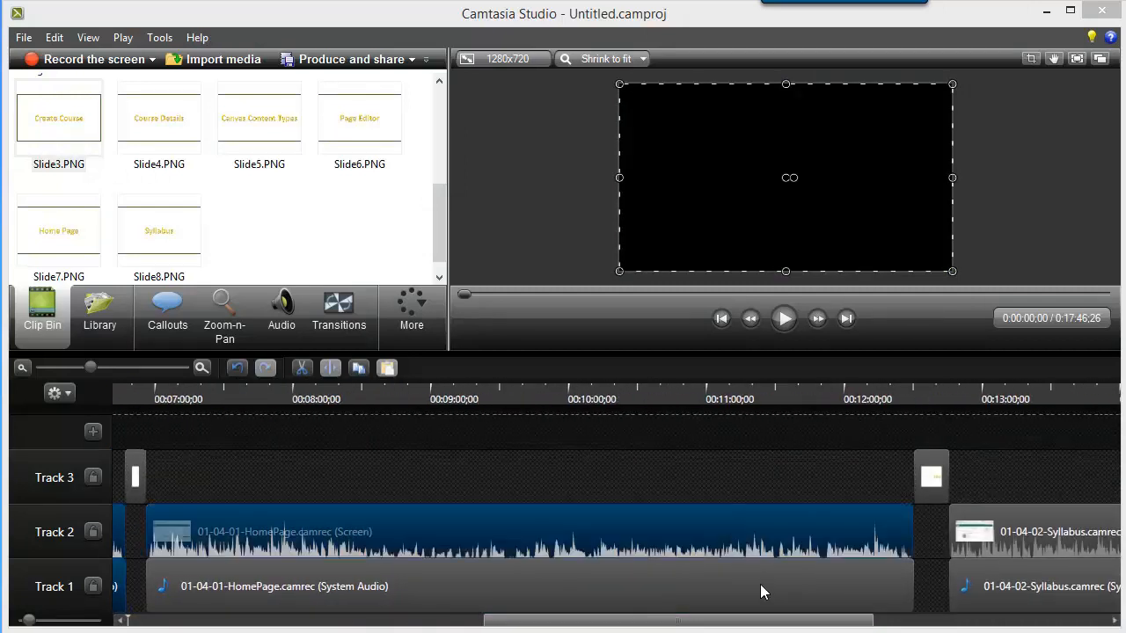
pyautogui.keyDown('ctrl'); pyautogui.click(761, 589); pyautogui.keyUp('ctrl')
pyautogui.keyDown('ctrl'); pyautogui.click(989, 528); pyautogui.keyUp('ctrl')
pyautogui.keyDown('ctrl'); pyautogui.click(1007, 584); pyautogui.keyUp('ctrl')
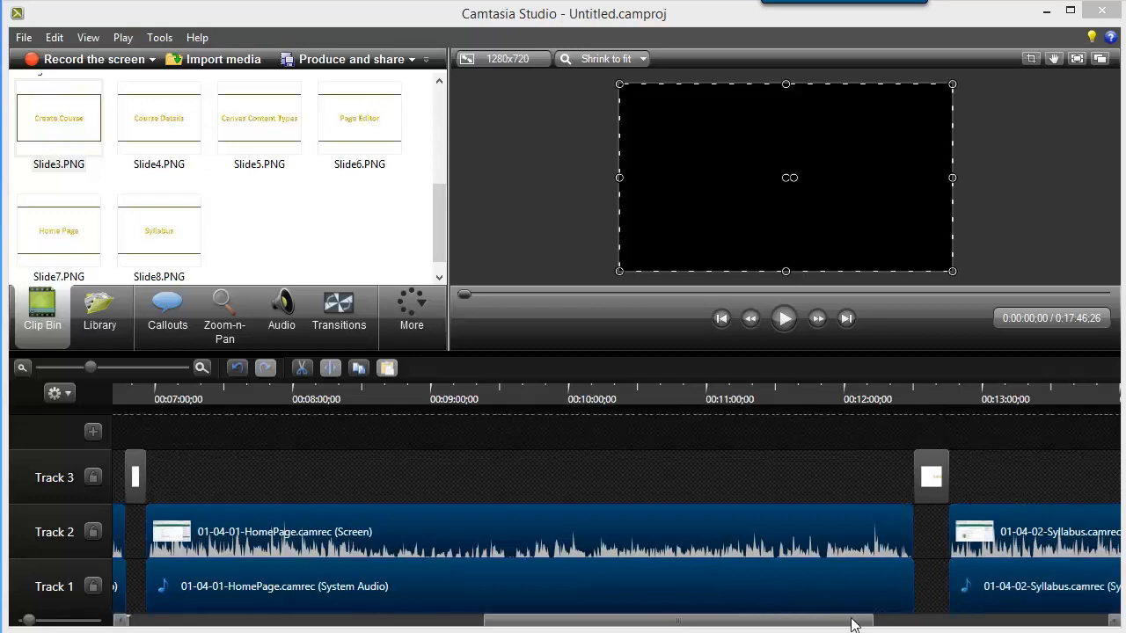
pyautogui.moveTo(851, 624); pyautogui.dragTo(1086, 626)
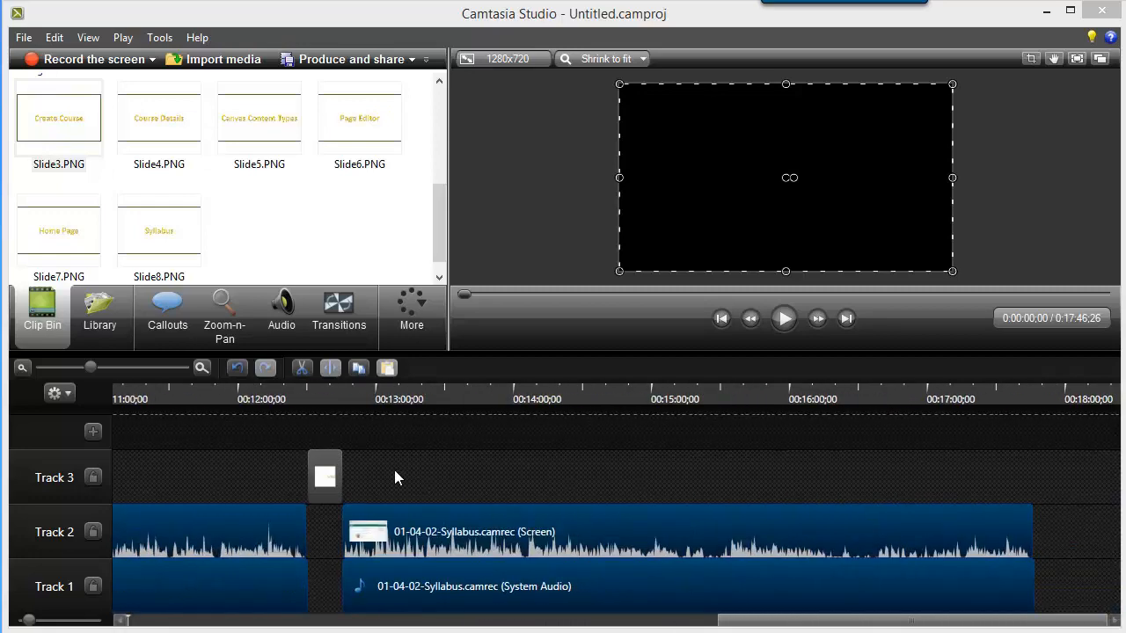
pyautogui.keyDown('ctrl'); pyautogui.click(327, 478); pyautogui.keyUp('ctrl')
pyautogui.moveTo(824, 621); pyautogui.dragTo(284, 625)
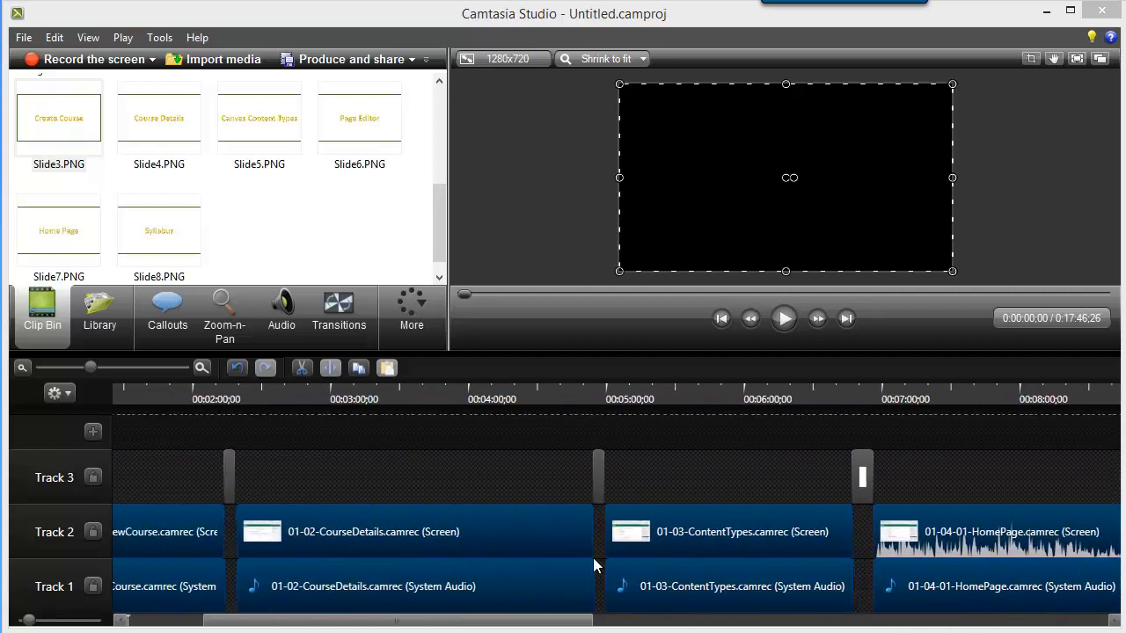
pyautogui.click(864, 476)
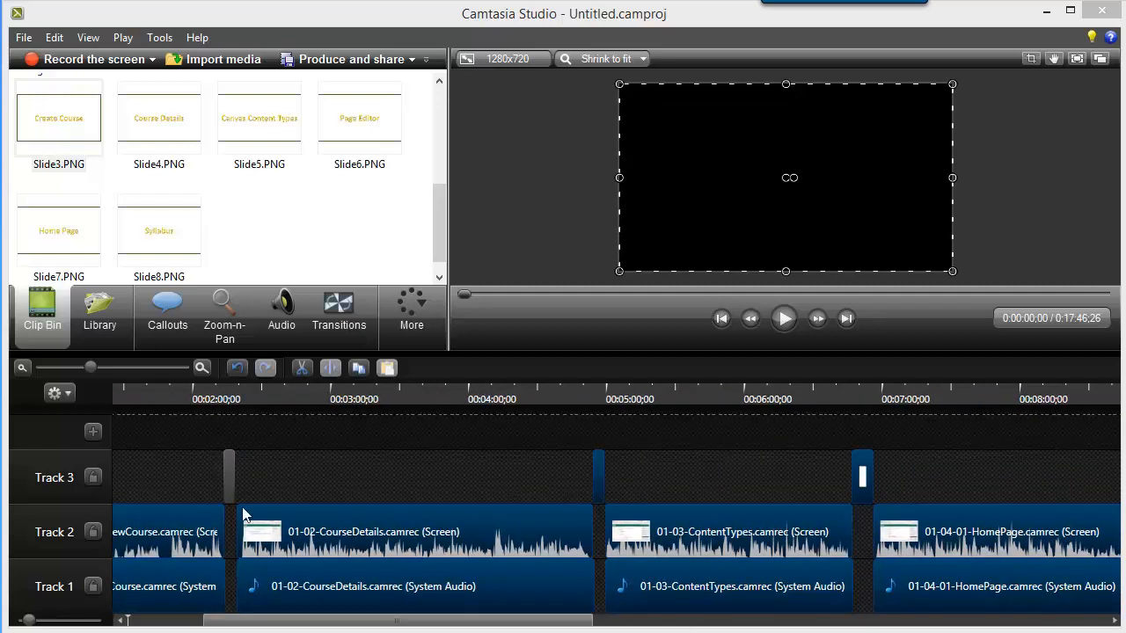
pyautogui.keyDown('ctrl'); pyautogui.click(229, 482); pyautogui.keyUp('ctrl')
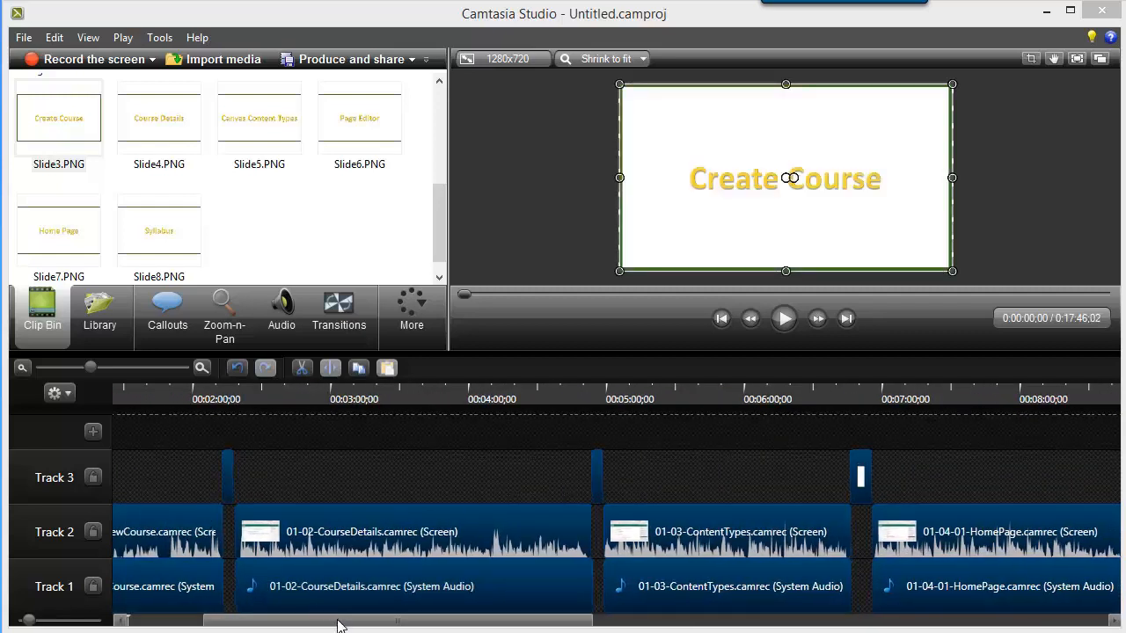
pyautogui.moveTo(341, 626); pyautogui.dragTo(188, 626)
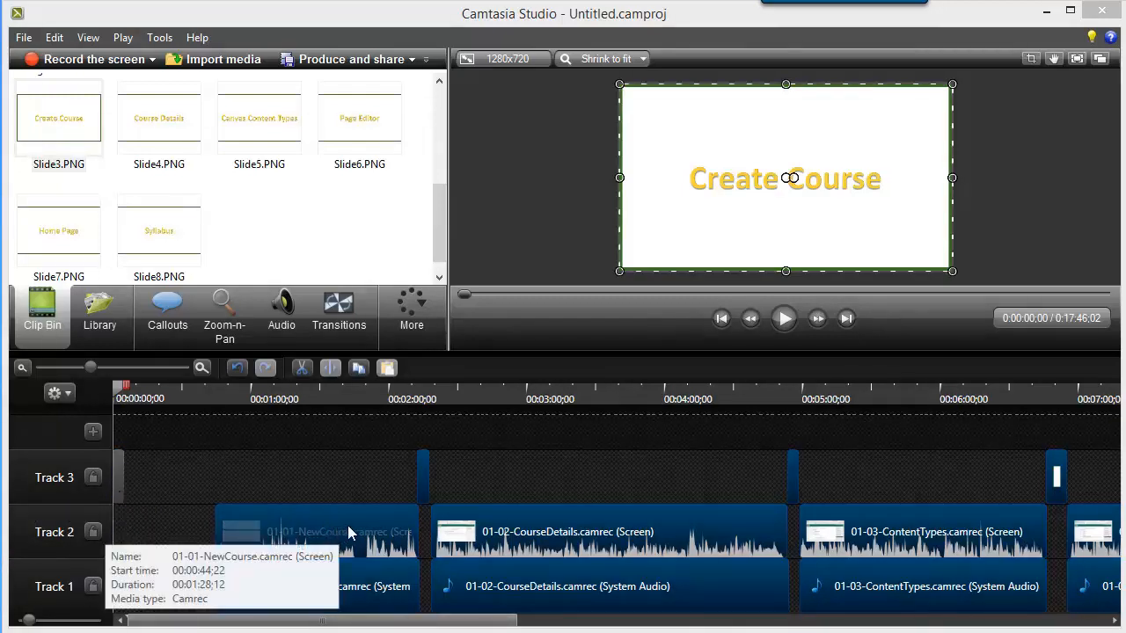
pyautogui.moveTo(359, 526); pyautogui.dragTo(248, 518)
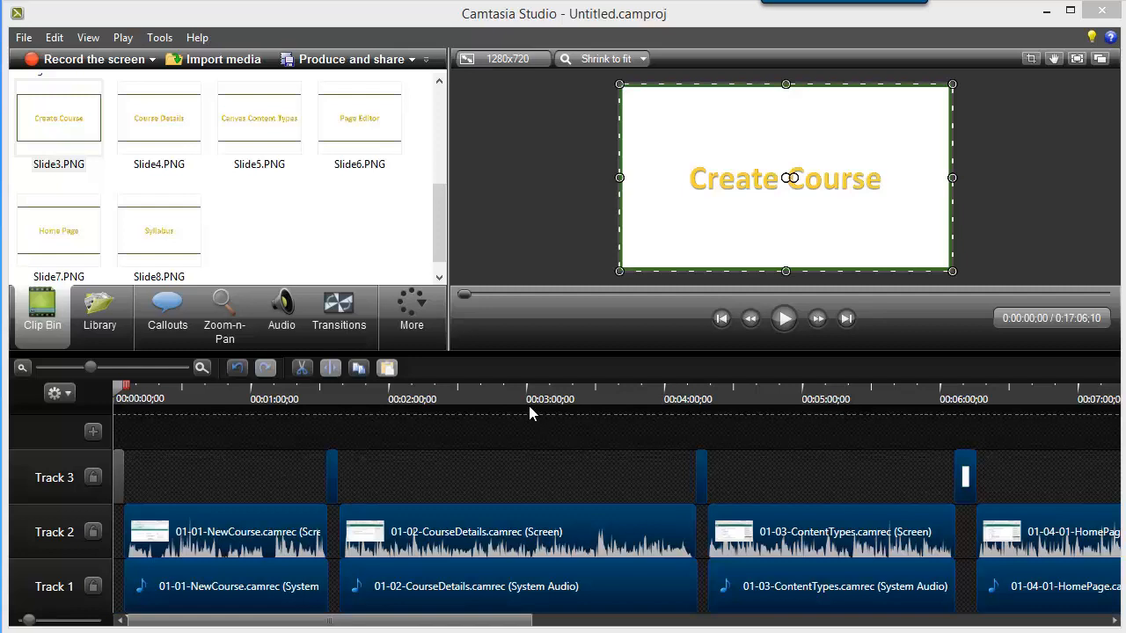
pyautogui.click(225, 532)
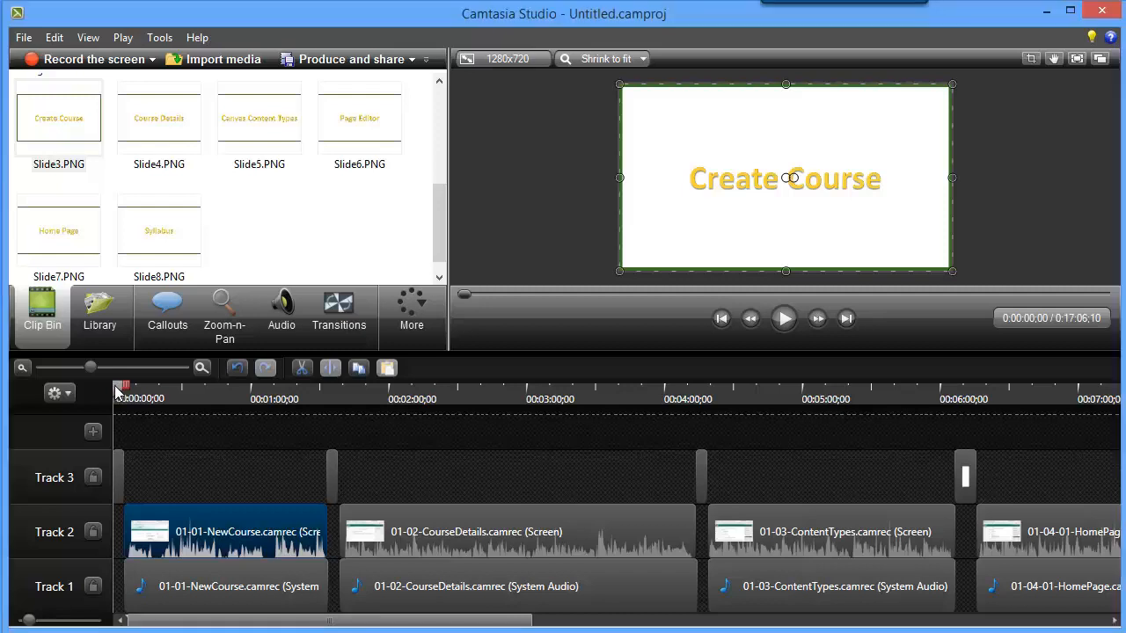
# Preview the Create Course title and NewCourse recording from the timeline start, and play another passage from 0:01:00;18.
pyautogui.moveTo(117, 394); pyautogui.dragTo(451, 405)
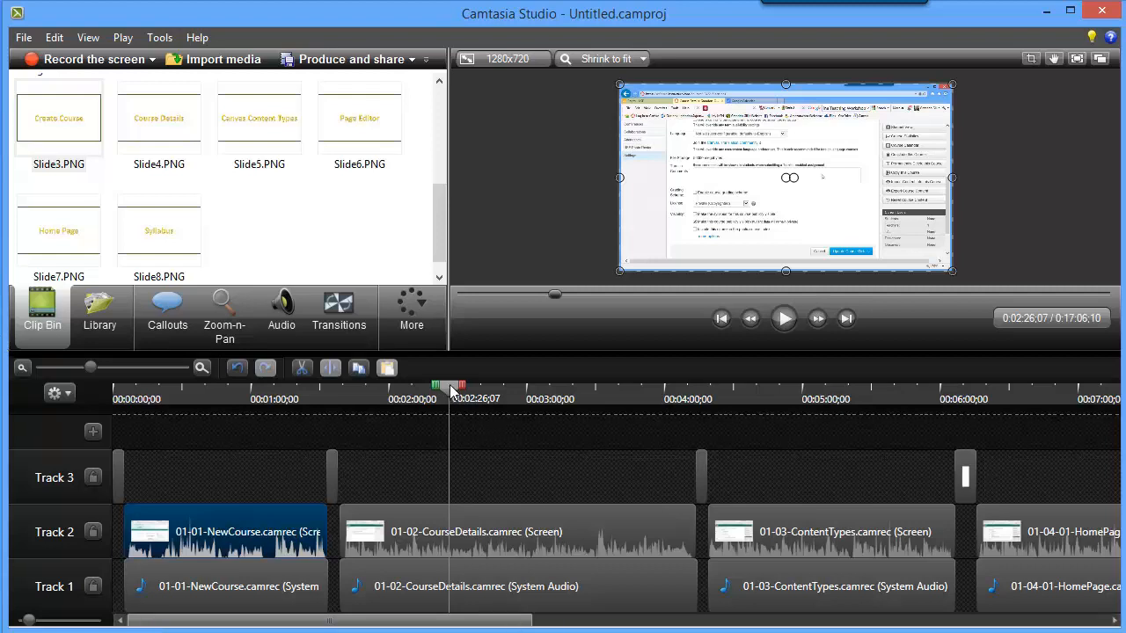
pyautogui.moveTo(451, 391); pyautogui.dragTo(114, 391)
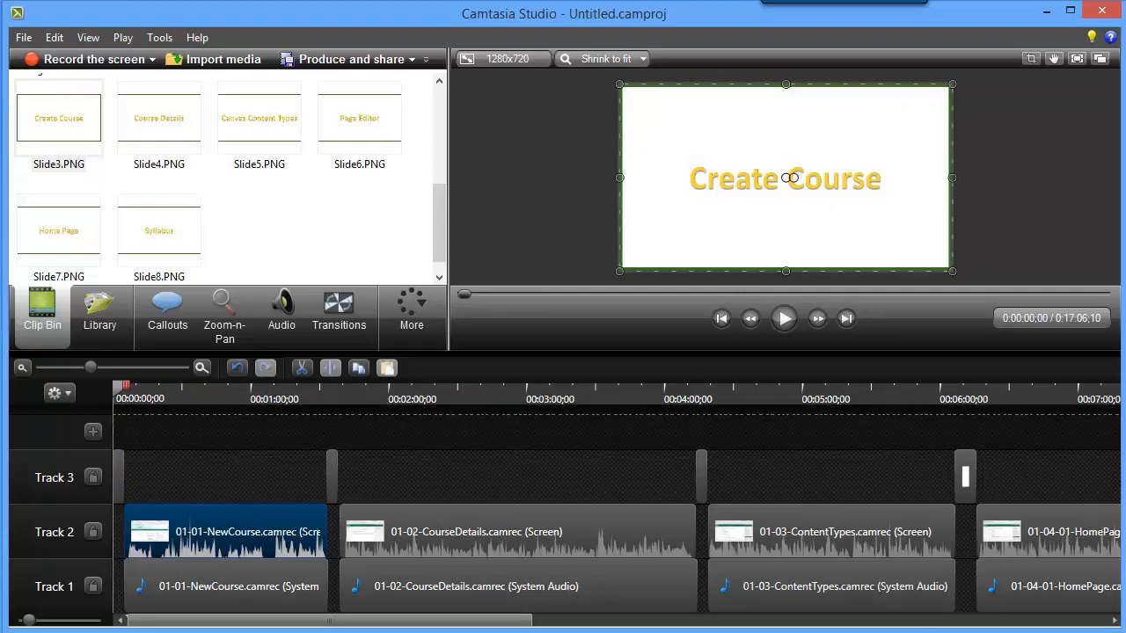
pyautogui.click(786, 321)
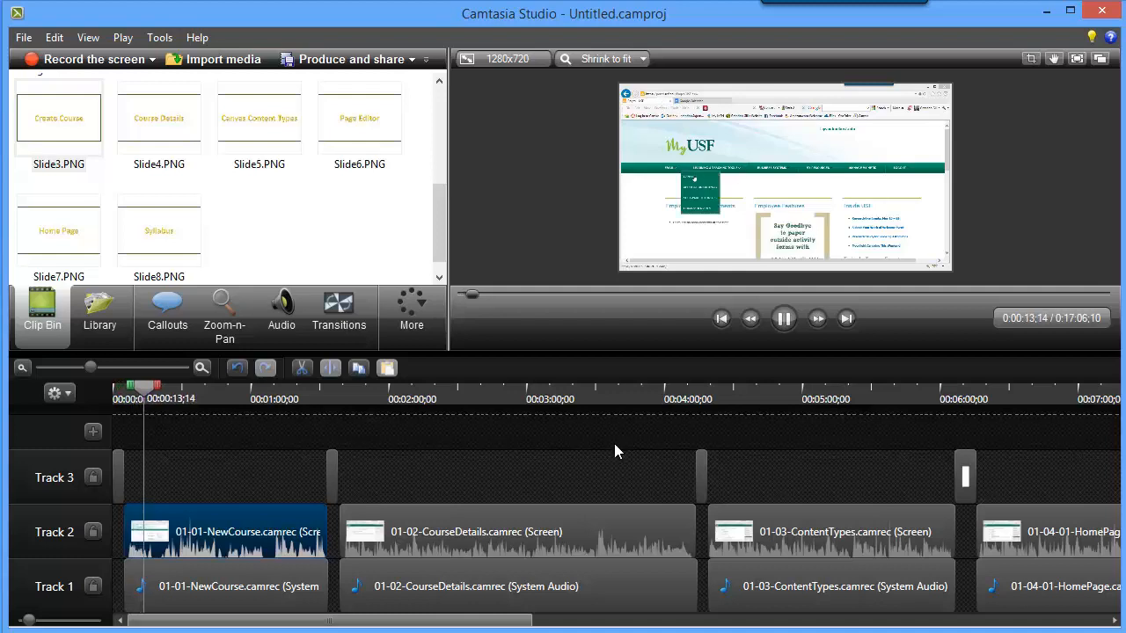
pyautogui.click(784, 319)
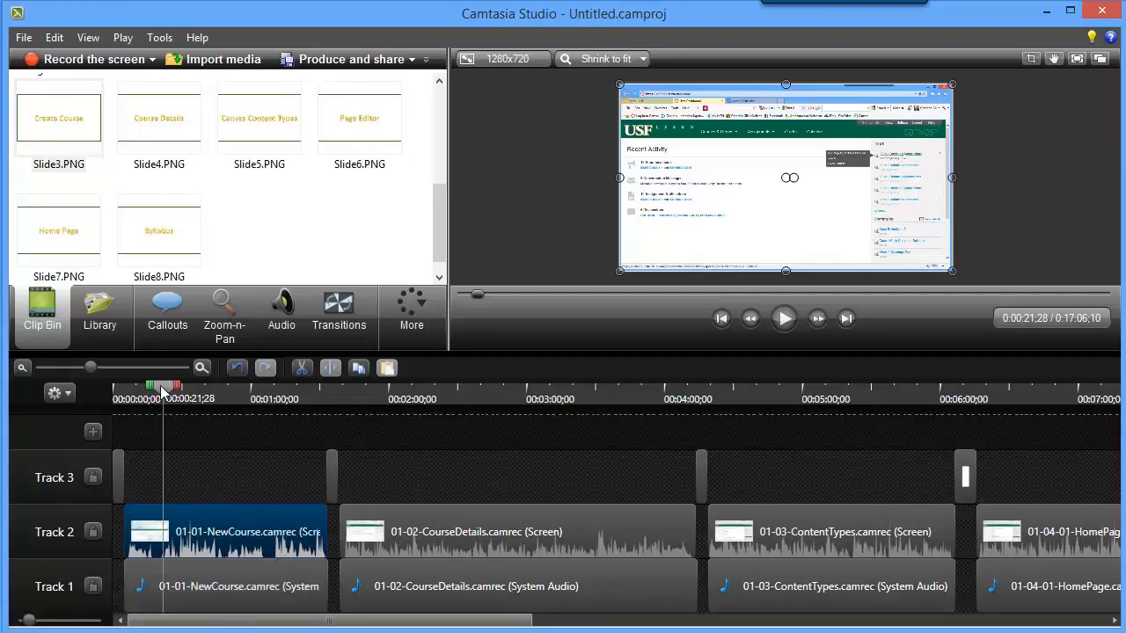
pyautogui.moveTo(161, 400); pyautogui.dragTo(251, 417)
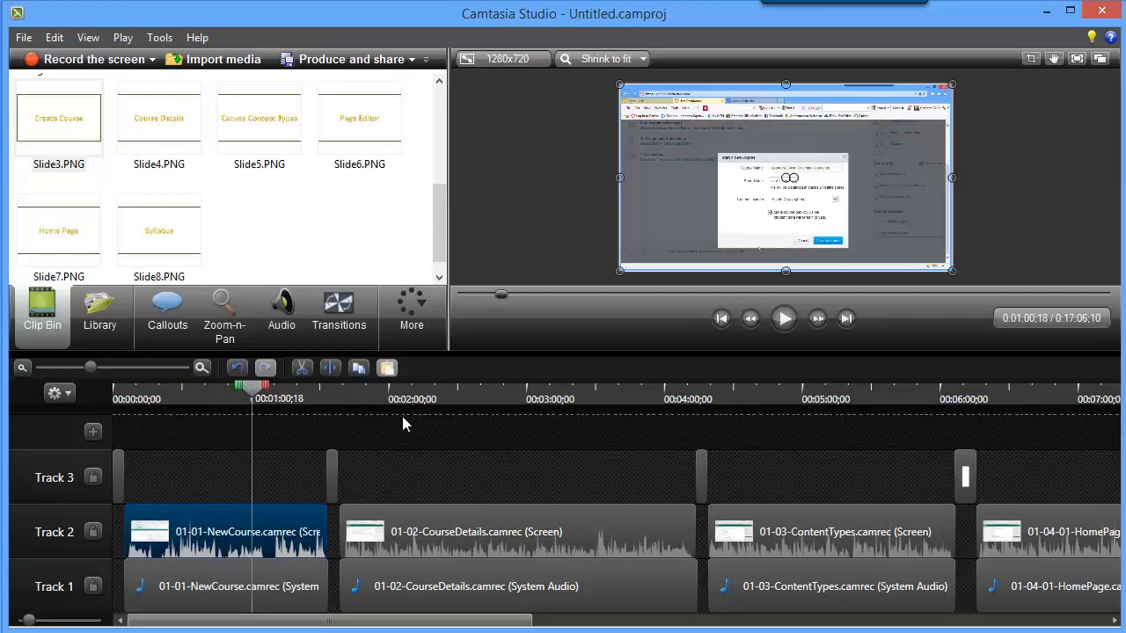
pyautogui.click(786, 322)
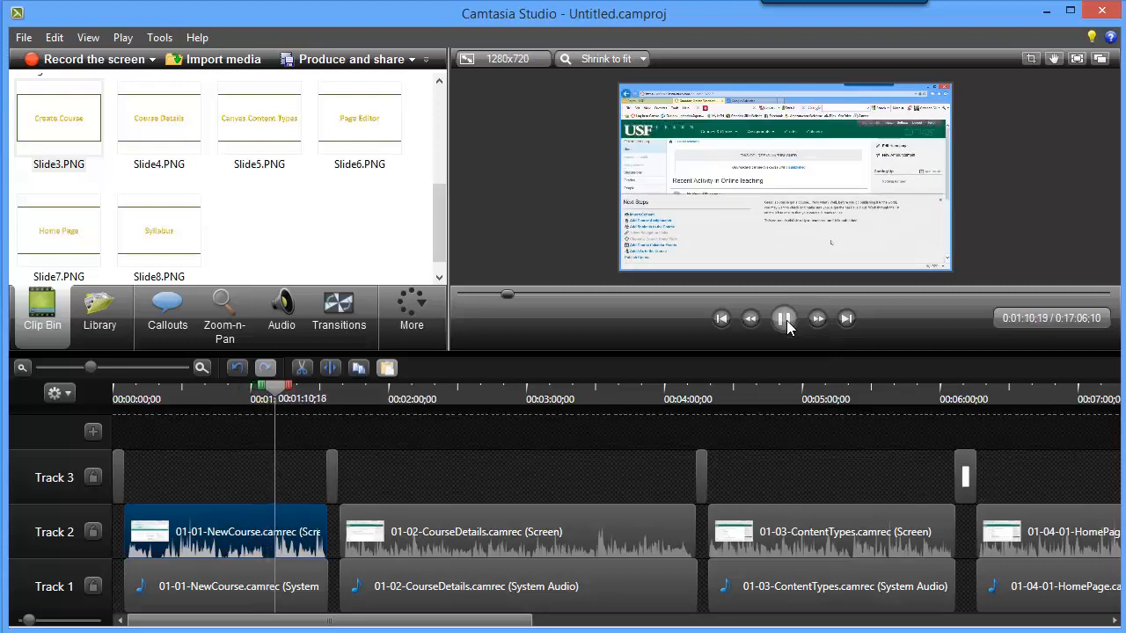
pyautogui.click(785, 322)
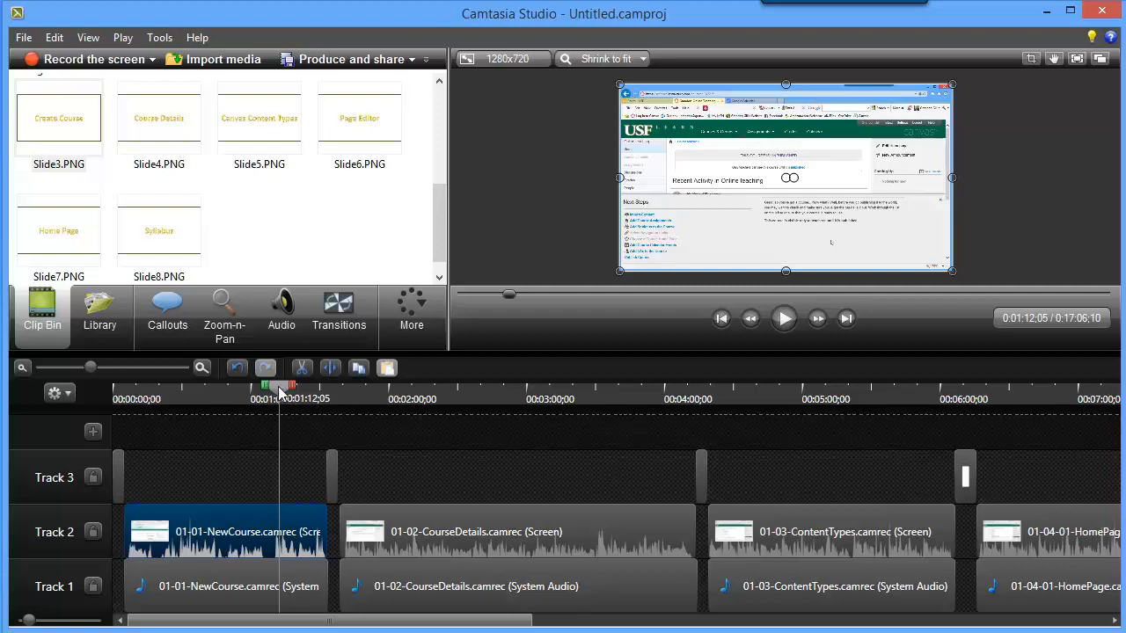
# Examine the transition from Slide7.PNG into the HomePage recording, and play the recording from 0:06:31;03.
pyautogui.moveTo(274, 392); pyautogui.dragTo(858, 413)
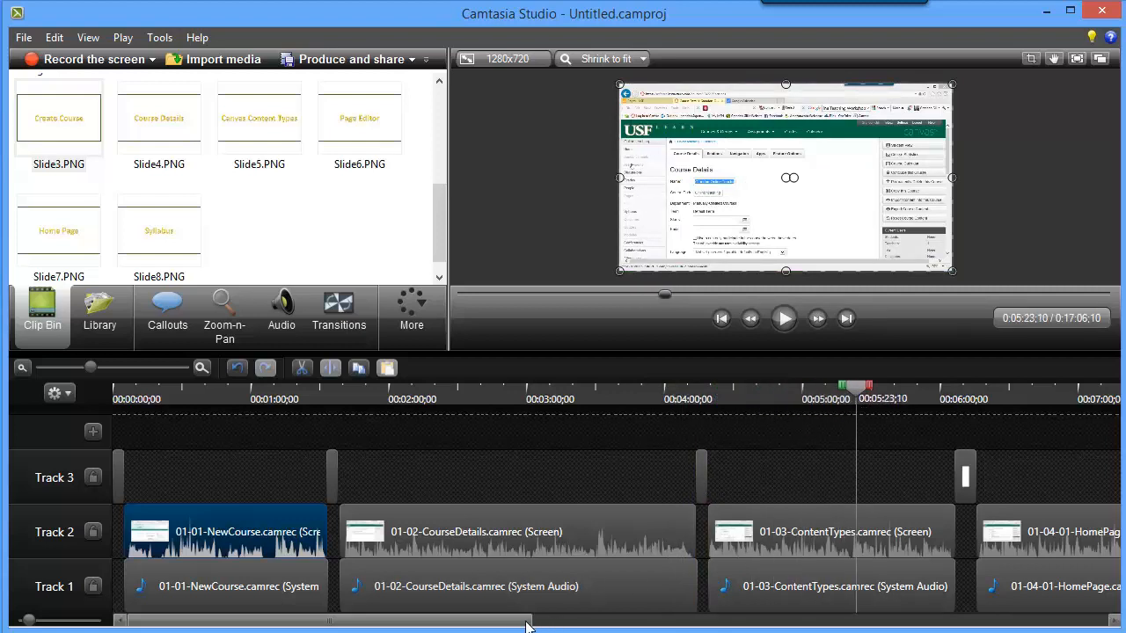
pyautogui.moveTo(527, 622); pyautogui.dragTo(680, 632)
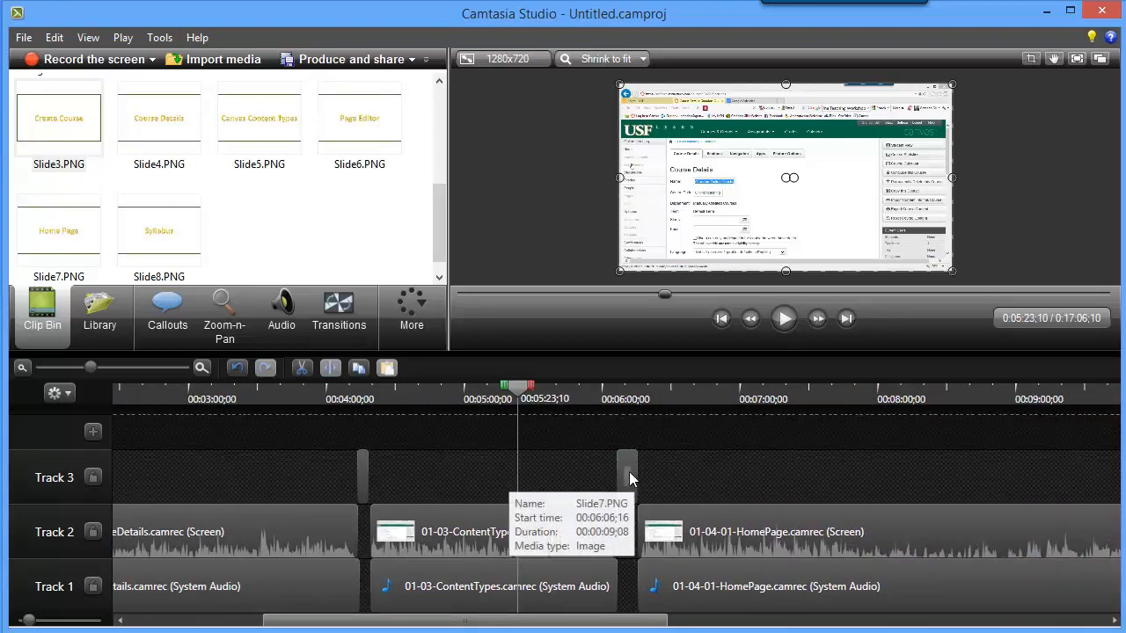
pyautogui.click(627, 476)
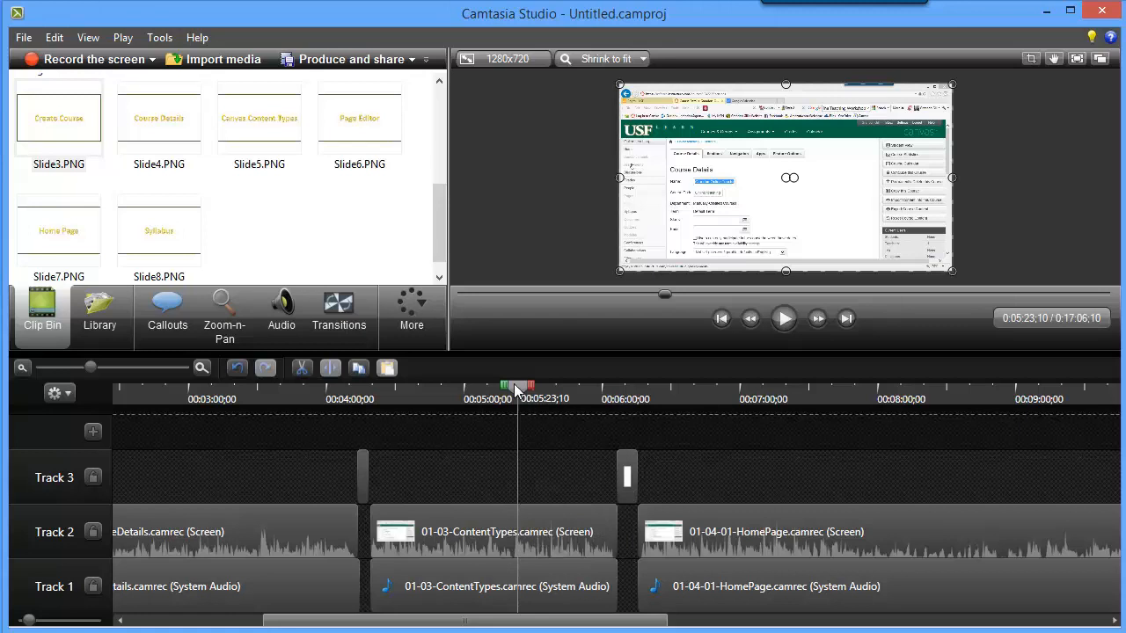
pyautogui.moveTo(522, 406); pyautogui.dragTo(635, 390)
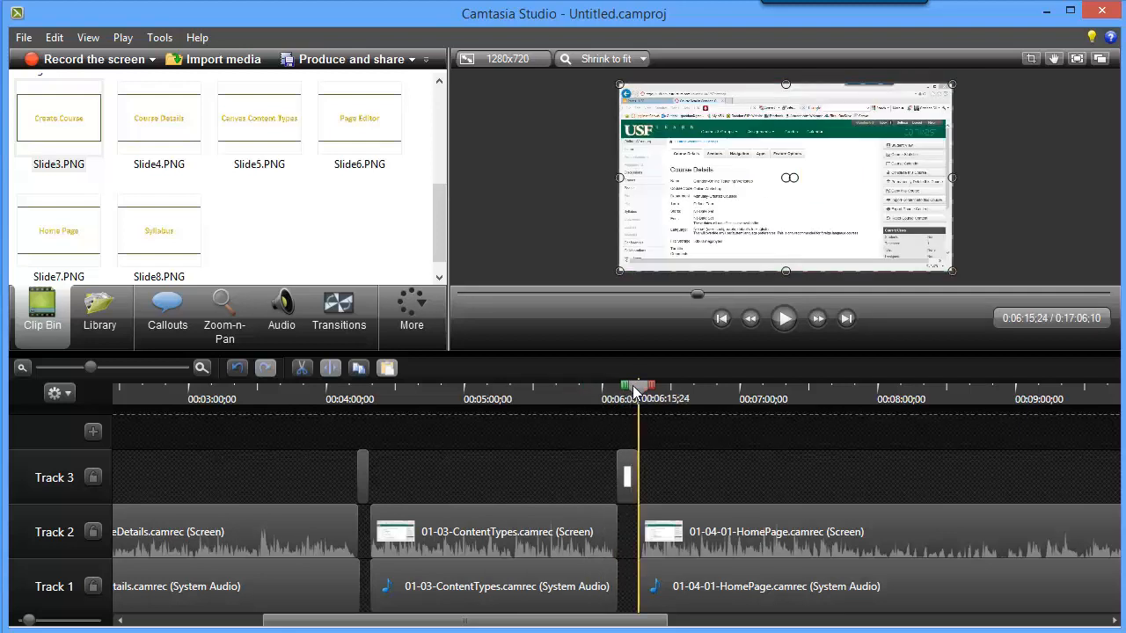
pyautogui.moveTo(635, 390); pyautogui.dragTo(635, 390)
pyautogui.moveTo(638, 387); pyautogui.dragTo(674, 396)
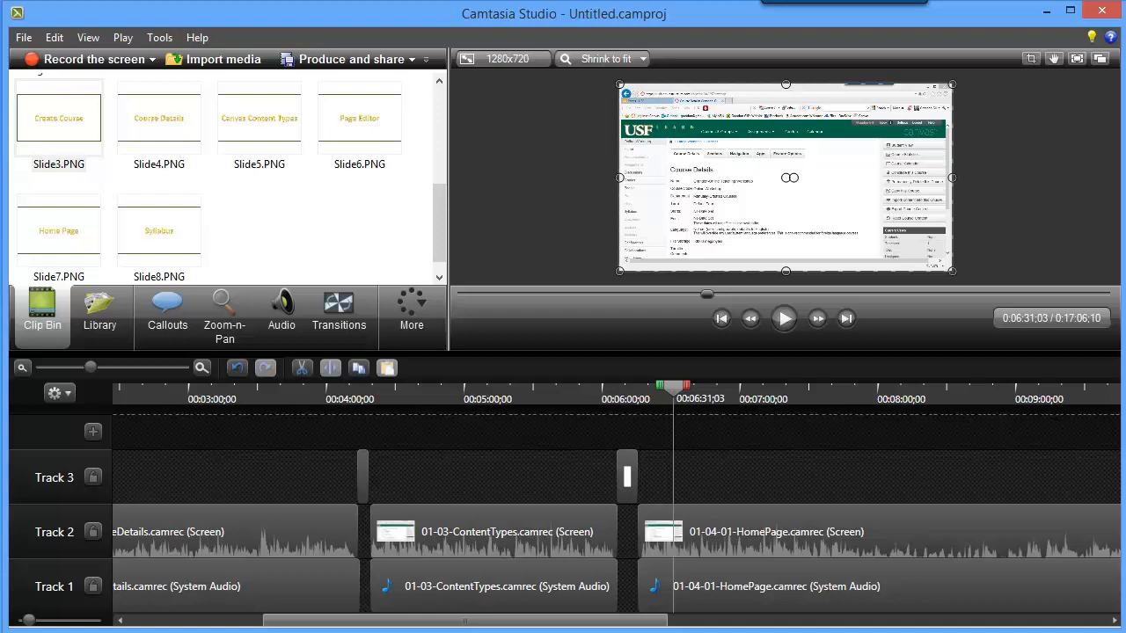
pyautogui.click(783, 319)
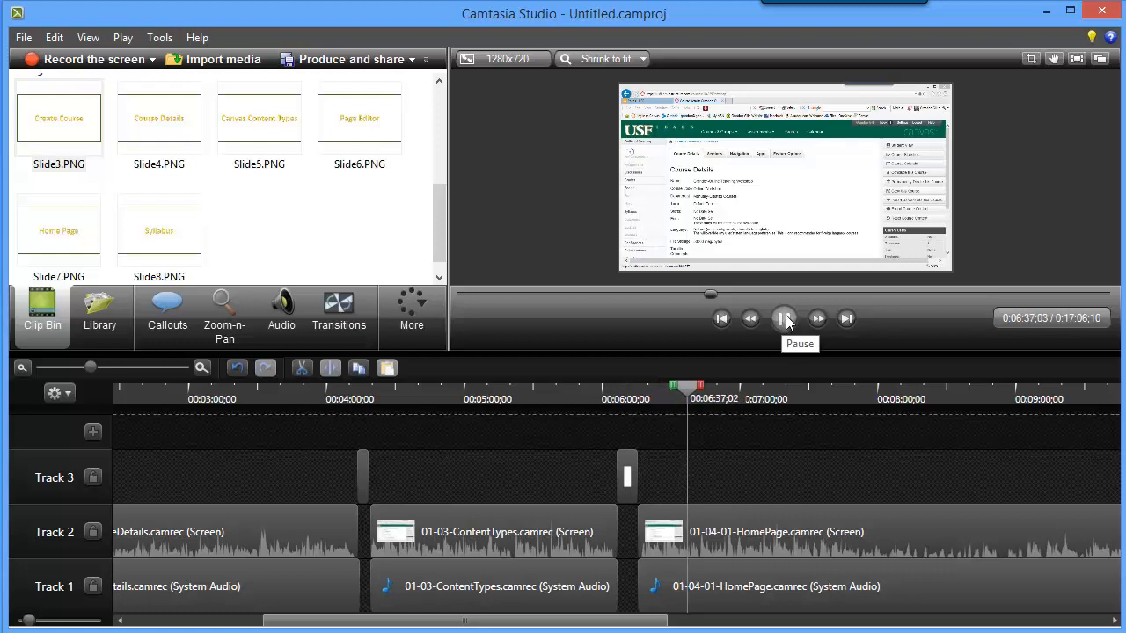
pyautogui.click(788, 321)
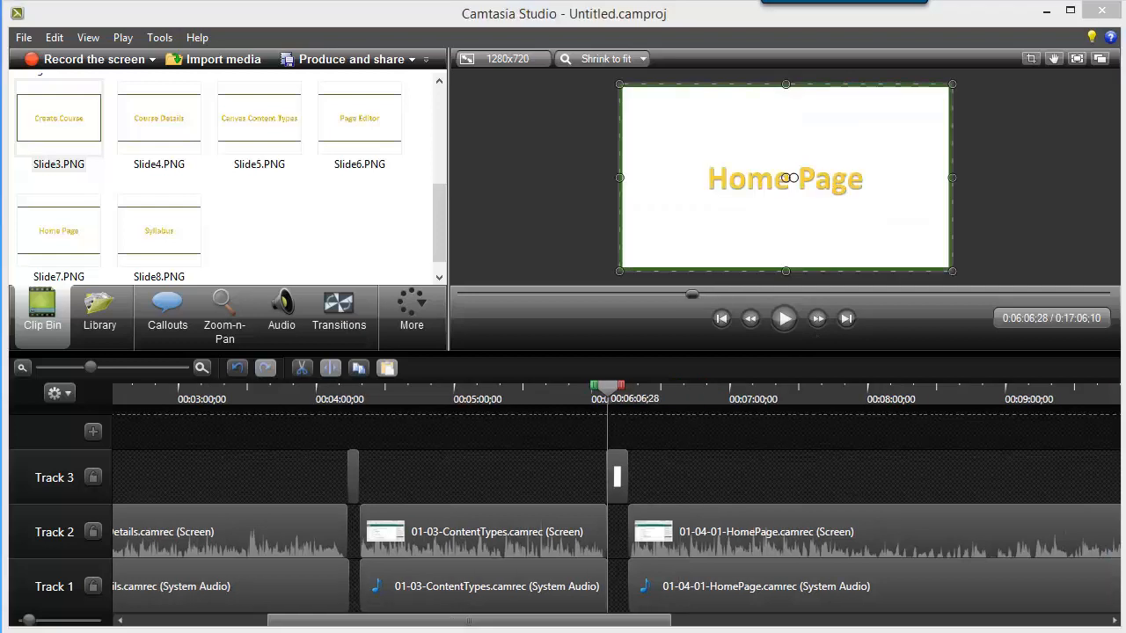
# Add a Filled Rounded Rectangle callout over the Home Page title slide at 0:06:06;28.
pyautogui.click(618, 479)
pyautogui.click(202, 370)
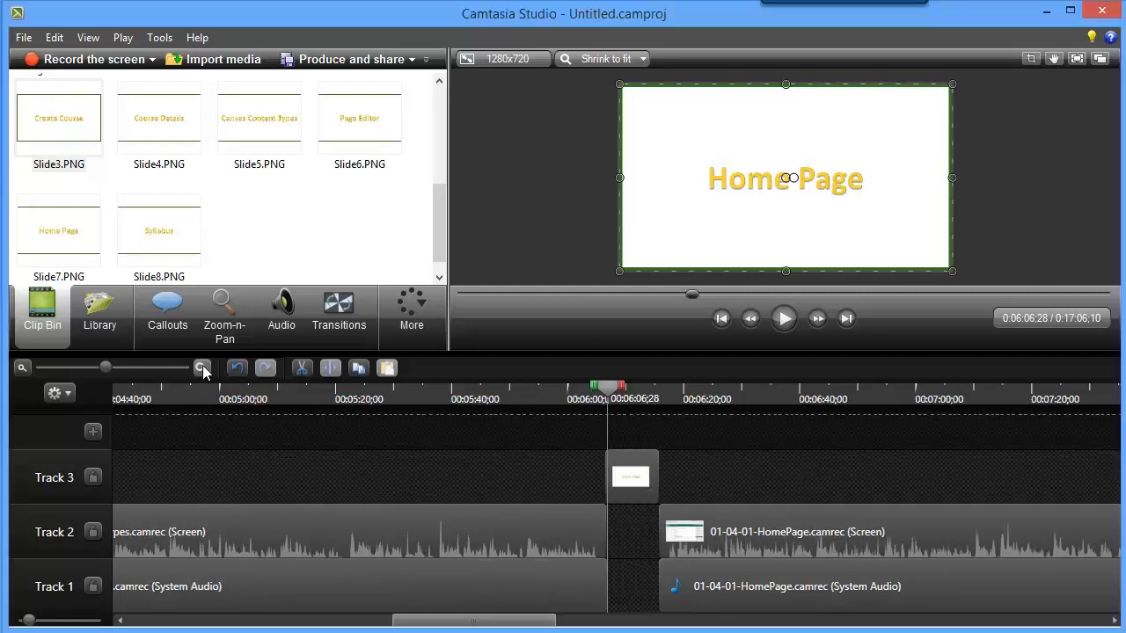
pyautogui.click(202, 369)
pyautogui.click(202, 369)
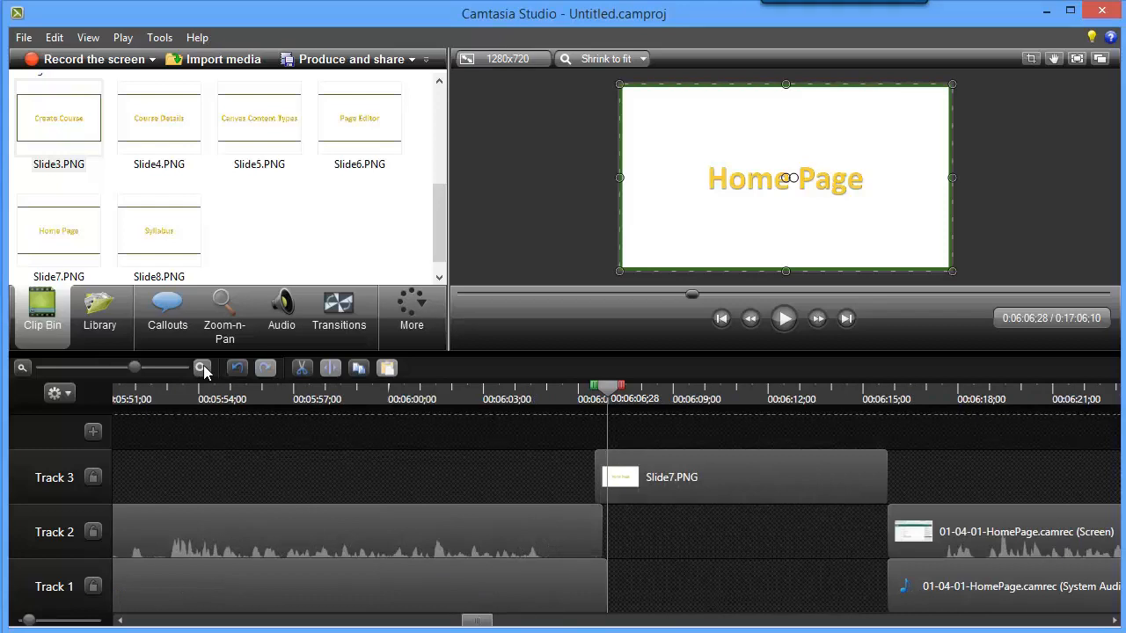
pyautogui.click(171, 314)
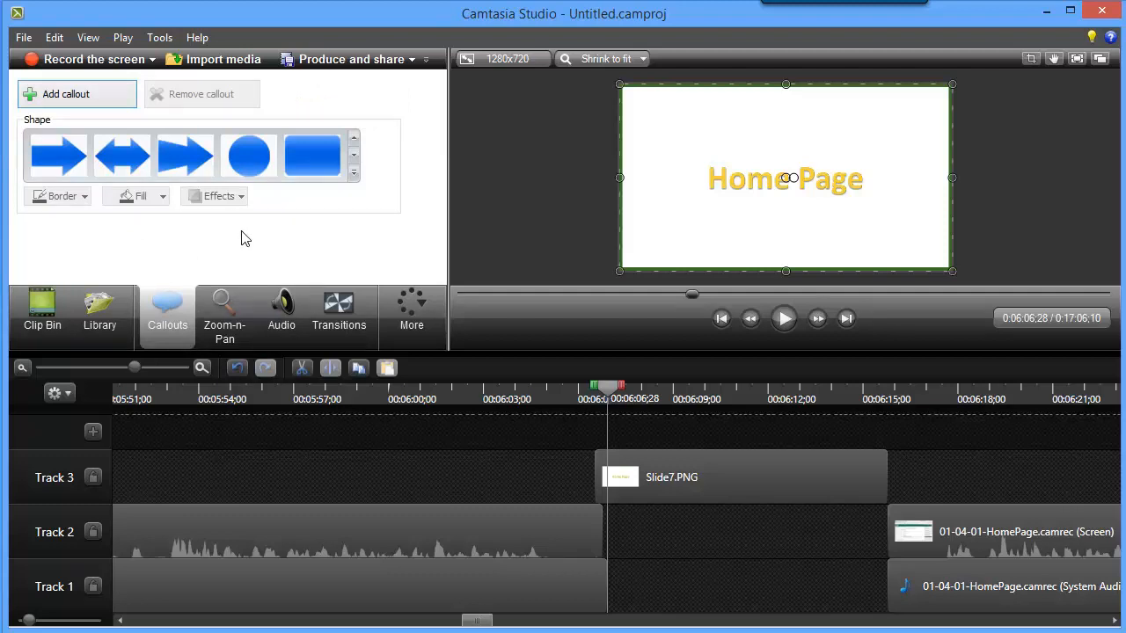
pyautogui.click(316, 161)
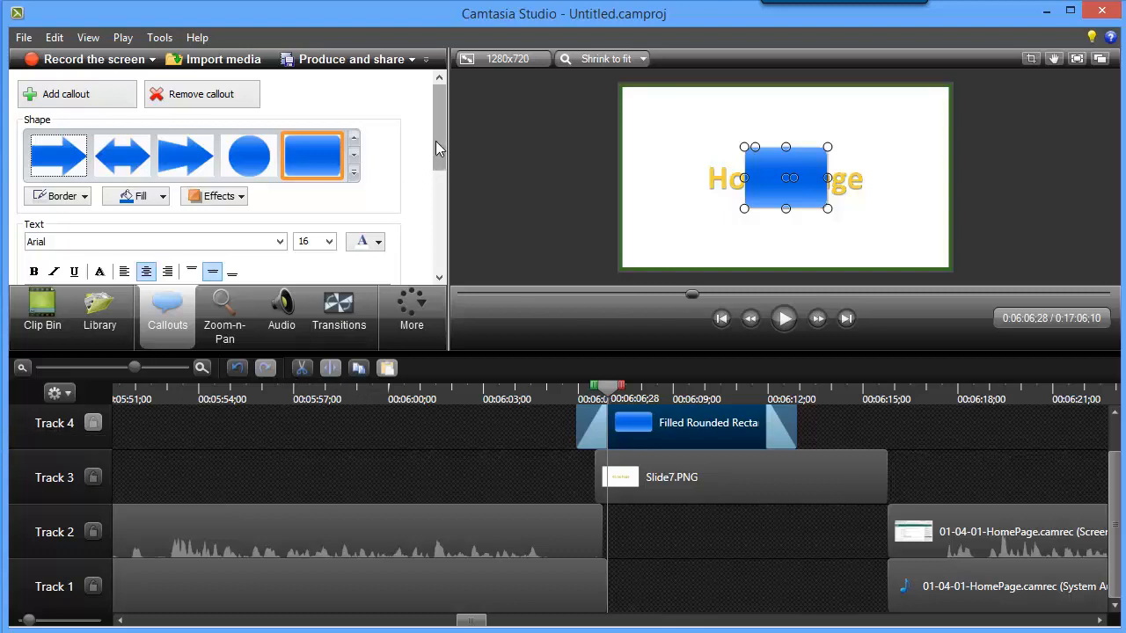
# Enter the text "Illustrates the Page Editor" in the rounded rectangle callout.
pyautogui.moveTo(442, 131); pyautogui.dragTo(446, 185)
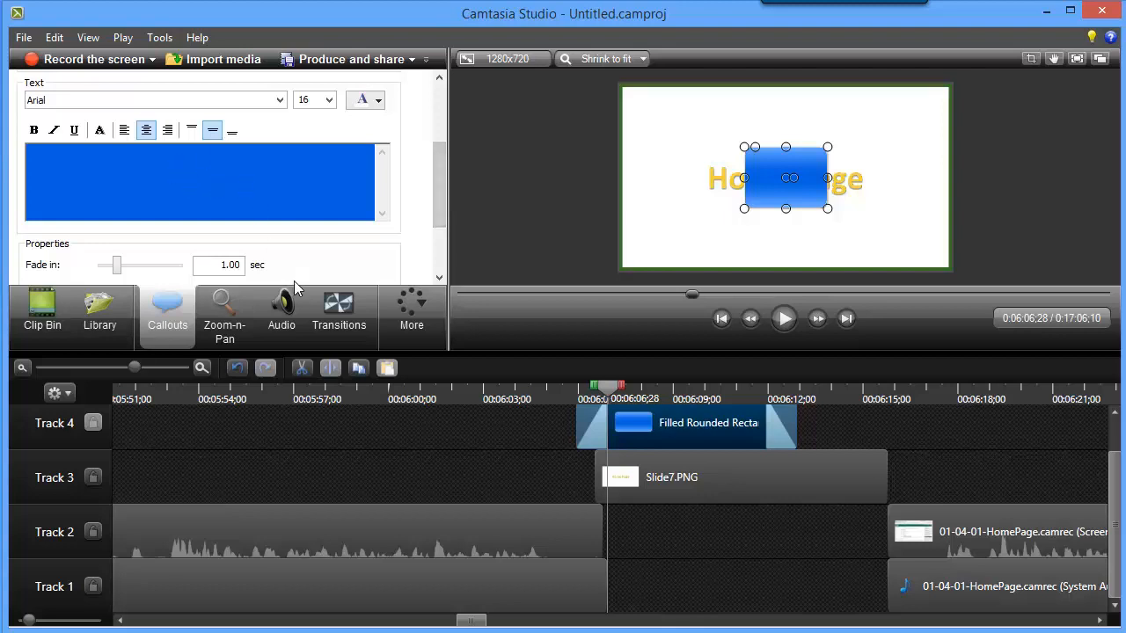
pyautogui.write('Illustra')
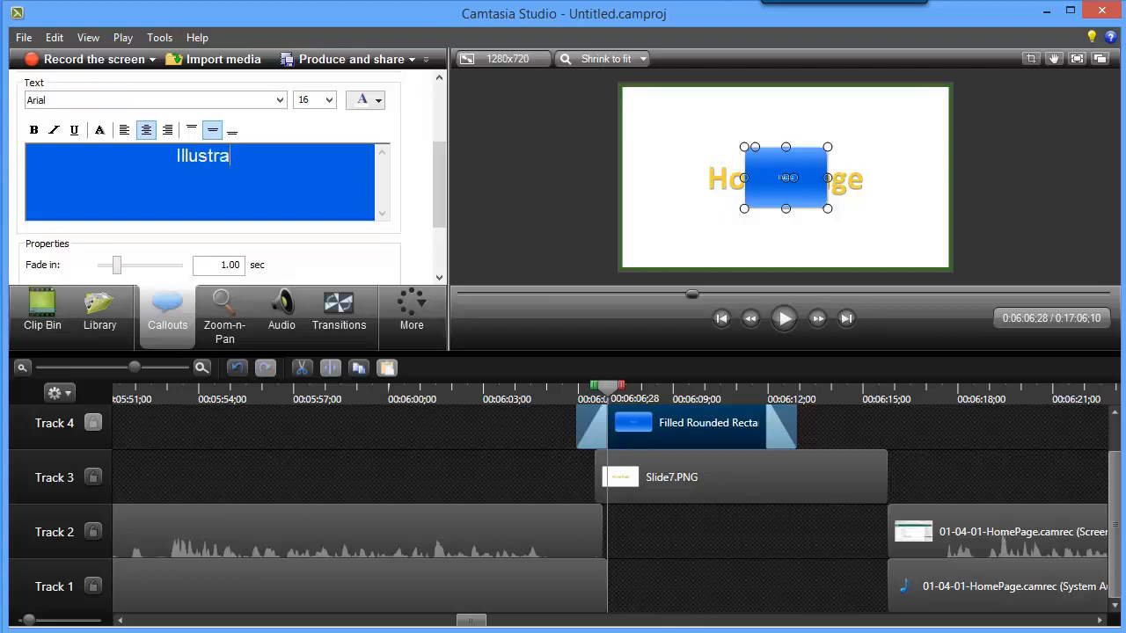
pyautogui.press('BackSpace')
pyautogui.write('at')
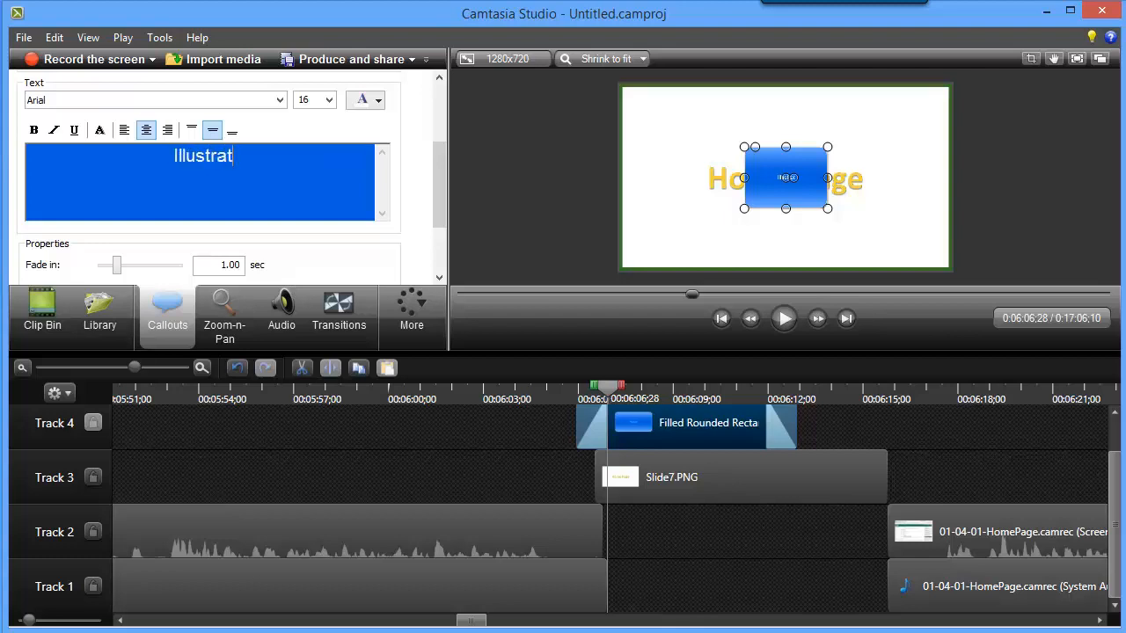
pyautogui.write('es the Pa')
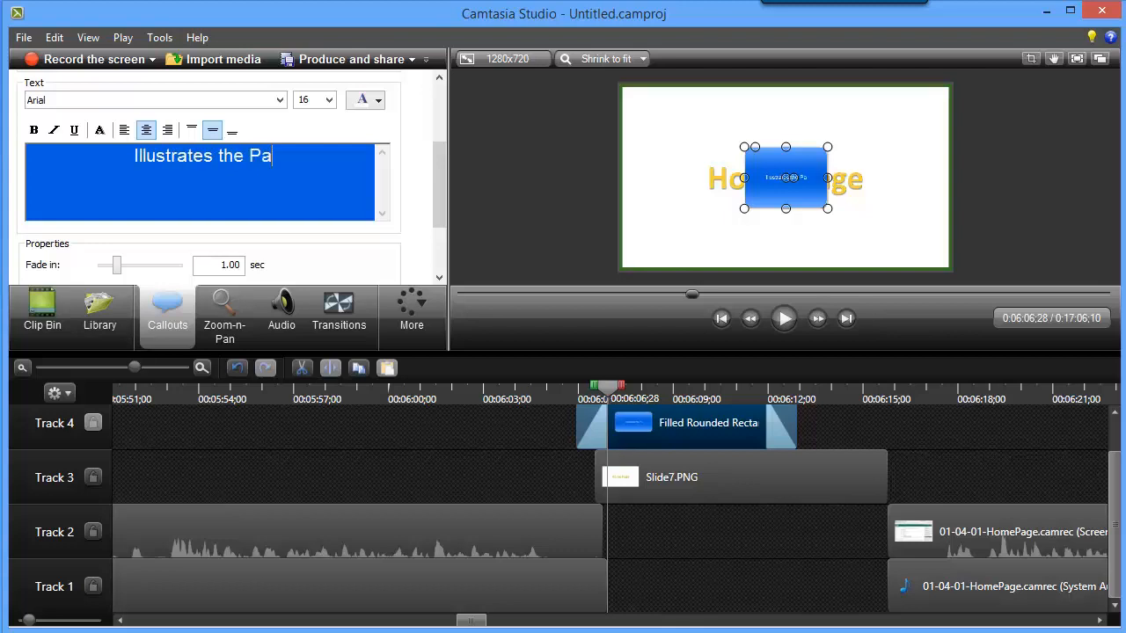
pyautogui.write('ge Editor')
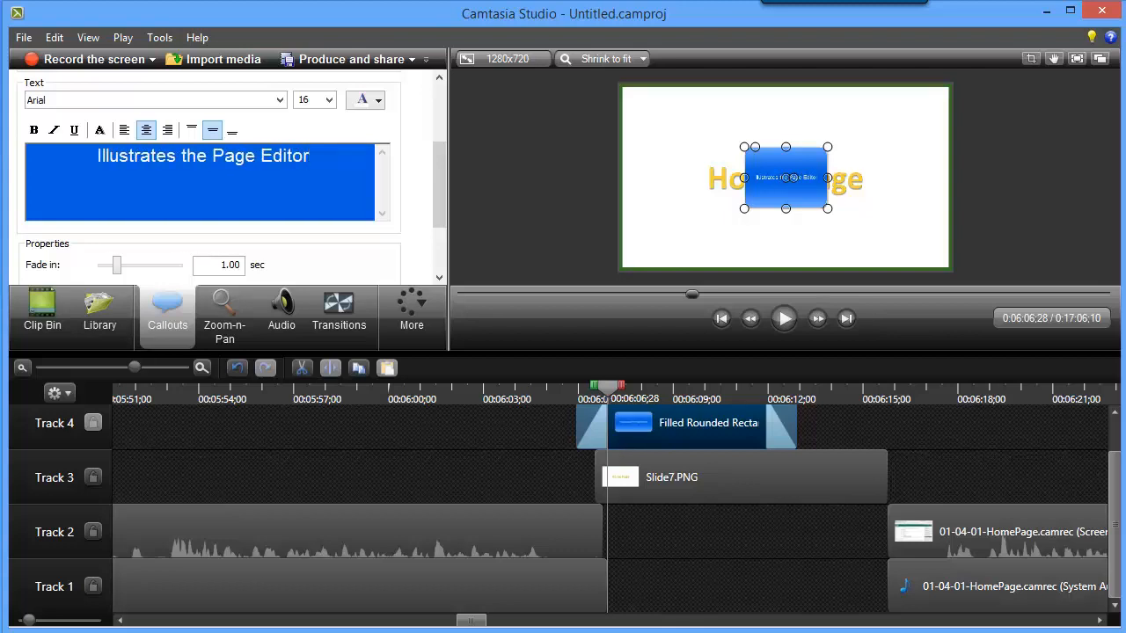
# Make the callout text bold, then position the callout below the Home Page title and widen it beyond both ends of the title.
pyautogui.moveTo(324, 160); pyautogui.dragTo(93, 163)
pyautogui.click(35, 130)
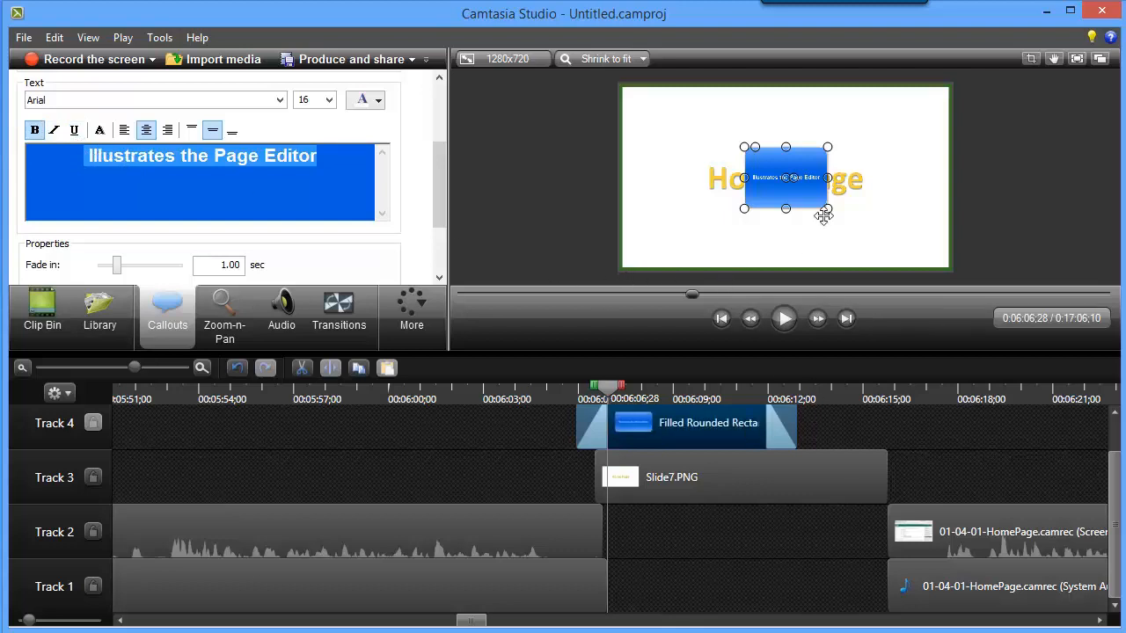
pyautogui.moveTo(807, 203); pyautogui.dragTo(813, 254)
pyautogui.moveTo(752, 231); pyautogui.dragTo(671, 231)
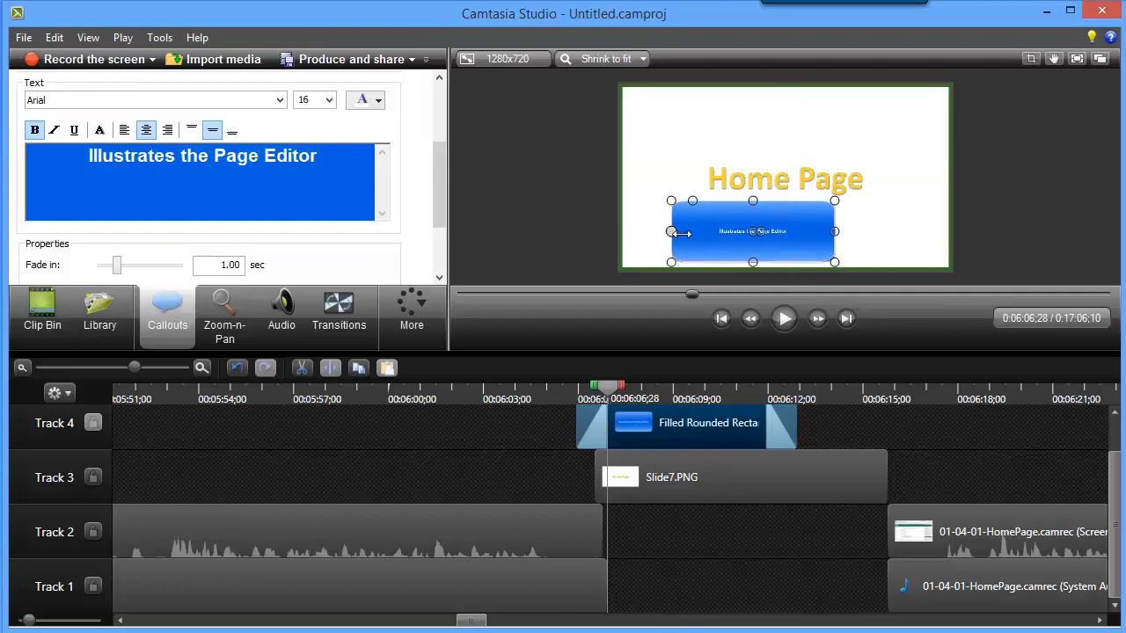
pyautogui.moveTo(846, 234); pyautogui.dragTo(923, 234)
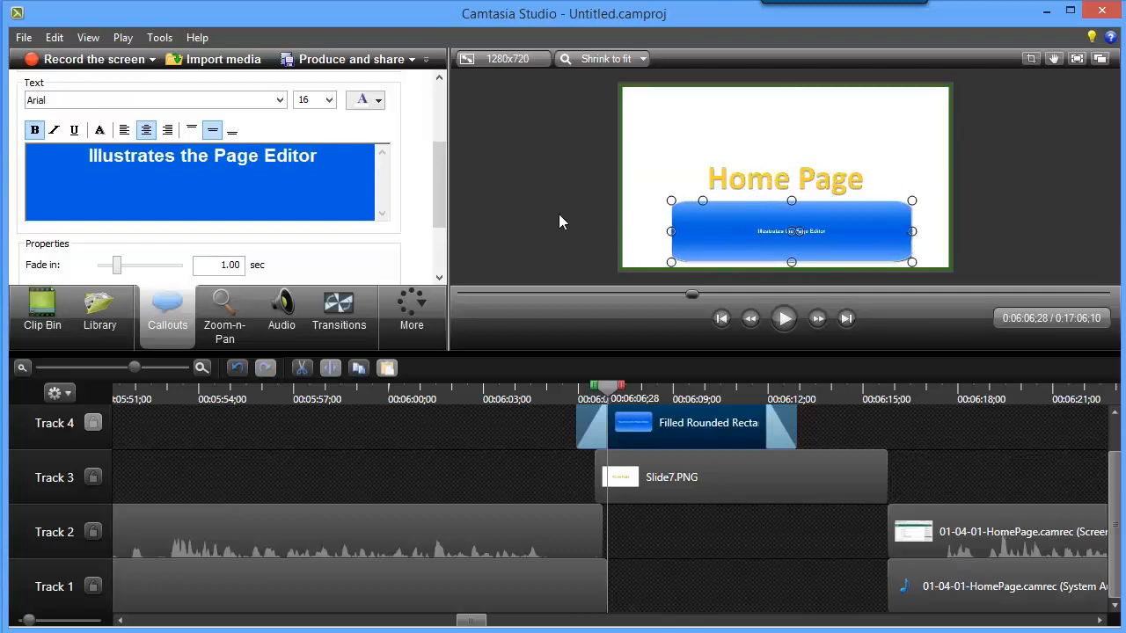
# Set the font size of all the text in the callout to 48.
pyautogui.moveTo(336, 171); pyautogui.dragTo(236, 170)
pyautogui.hotkey('ctrl', 'a')
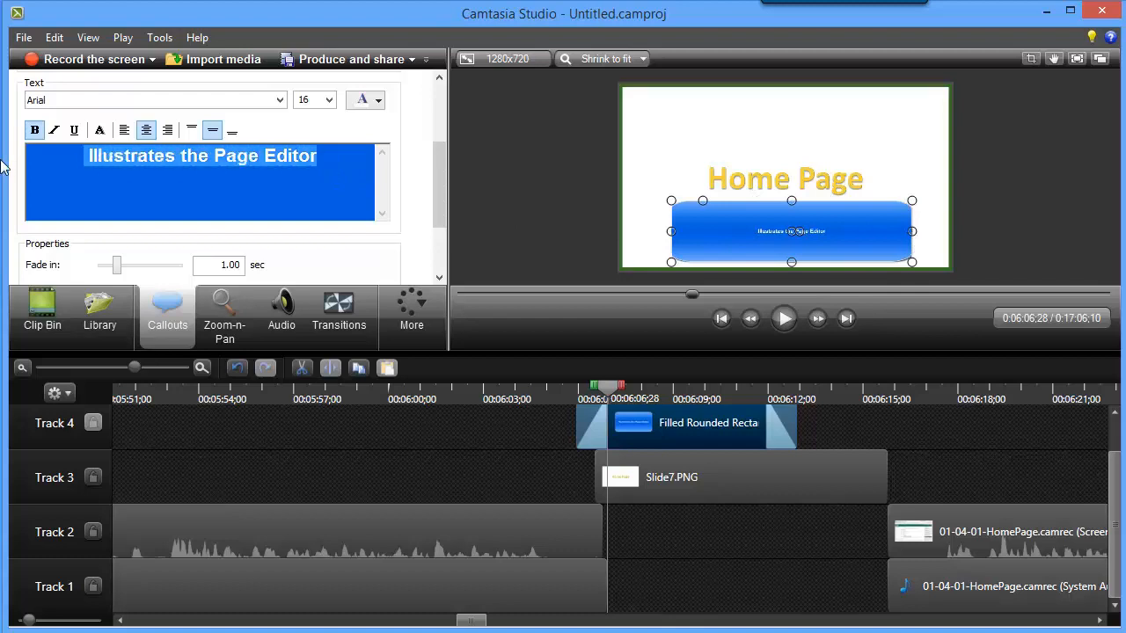
pyautogui.click(328, 100)
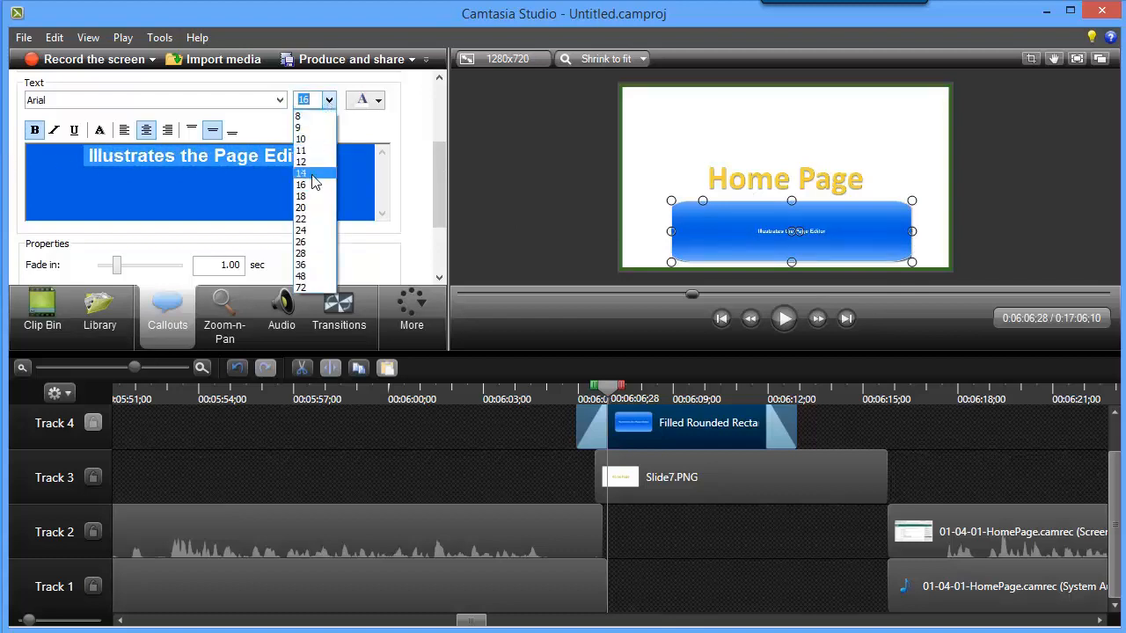
pyautogui.click(301, 276)
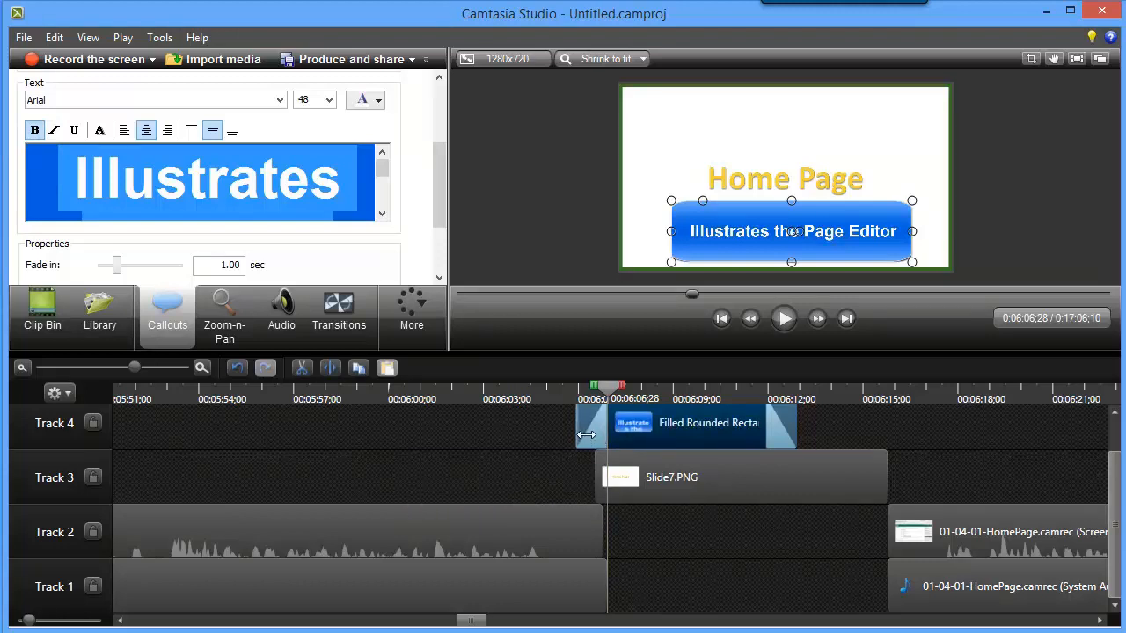
# Retime the callout to run from about 0:06:08 to 0:06:15 over Slide7.PNG, and preview it from 0:06:02;29.
pyautogui.moveTo(586, 434); pyautogui.dragTo(633, 434)
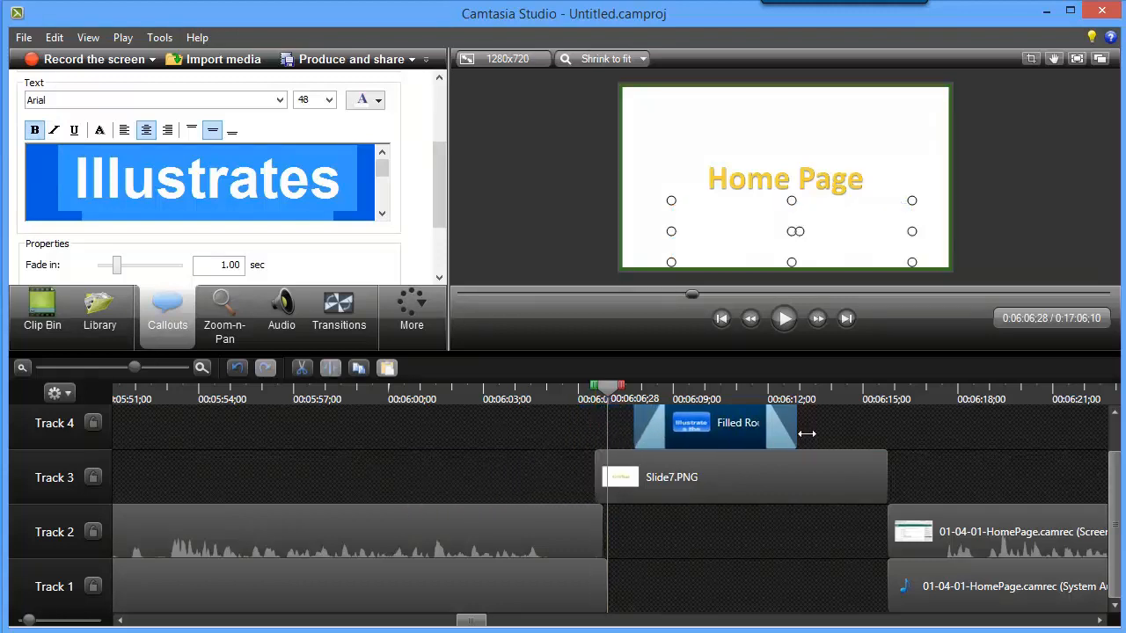
pyautogui.moveTo(806, 434); pyautogui.dragTo(866, 437)
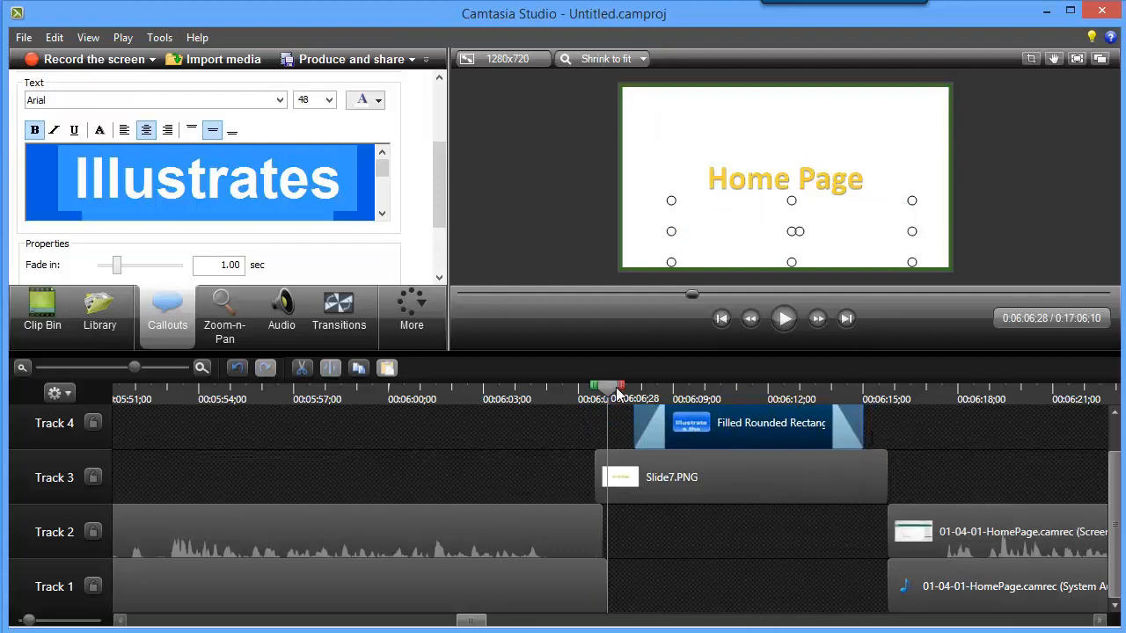
pyautogui.moveTo(618, 393); pyautogui.dragTo(484, 393)
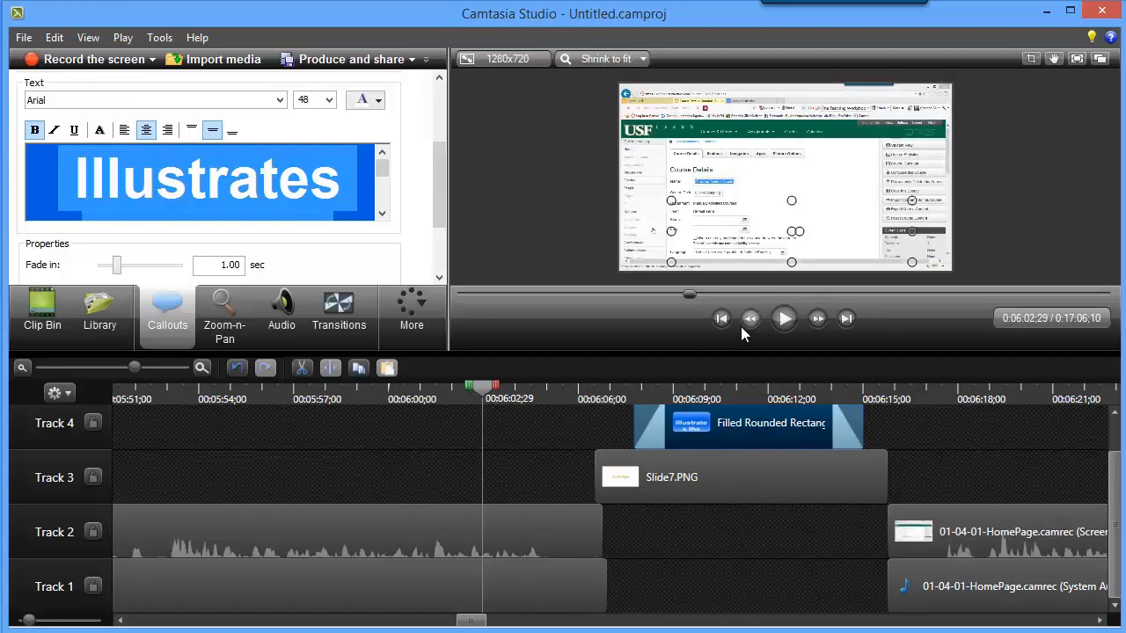
pyautogui.click(782, 318)
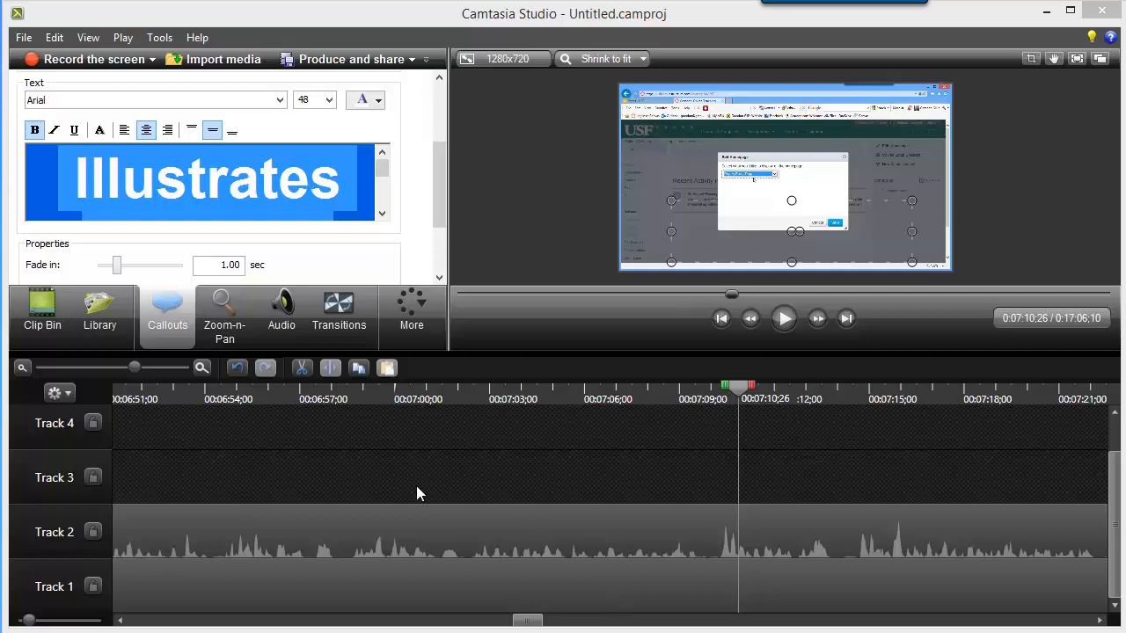
# Shorten the title slide before the Syllabus recording to about 5 seconds, and move the recording's screen and audio clips up to the slide's end.
pyautogui.click(22, 367)
pyautogui.click(22, 368)
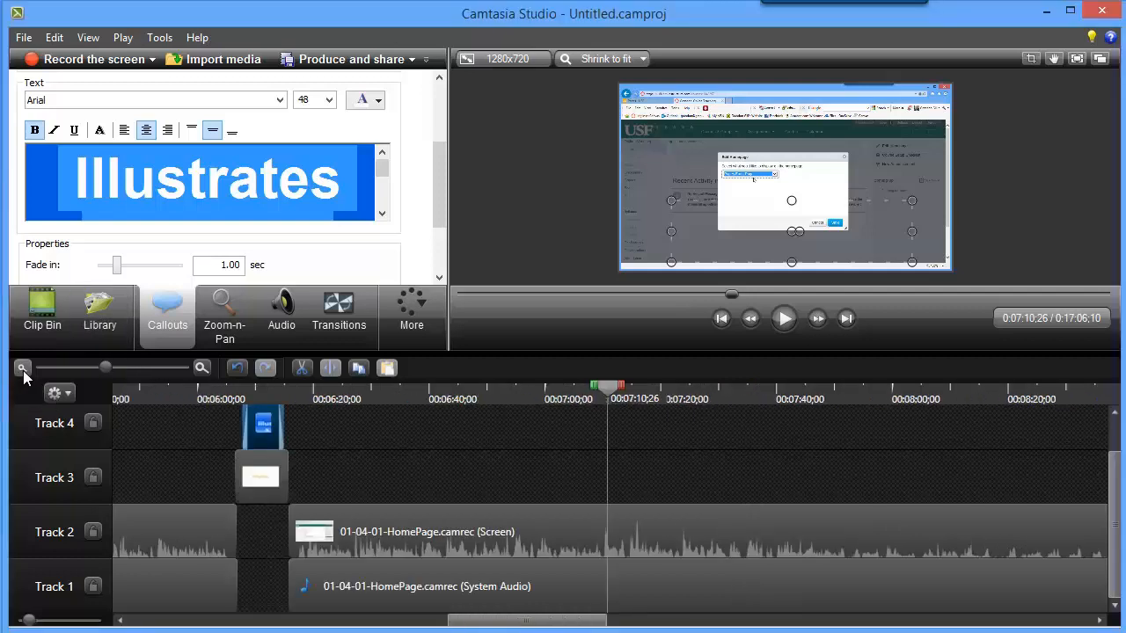
pyautogui.click(22, 367)
pyautogui.click(22, 367)
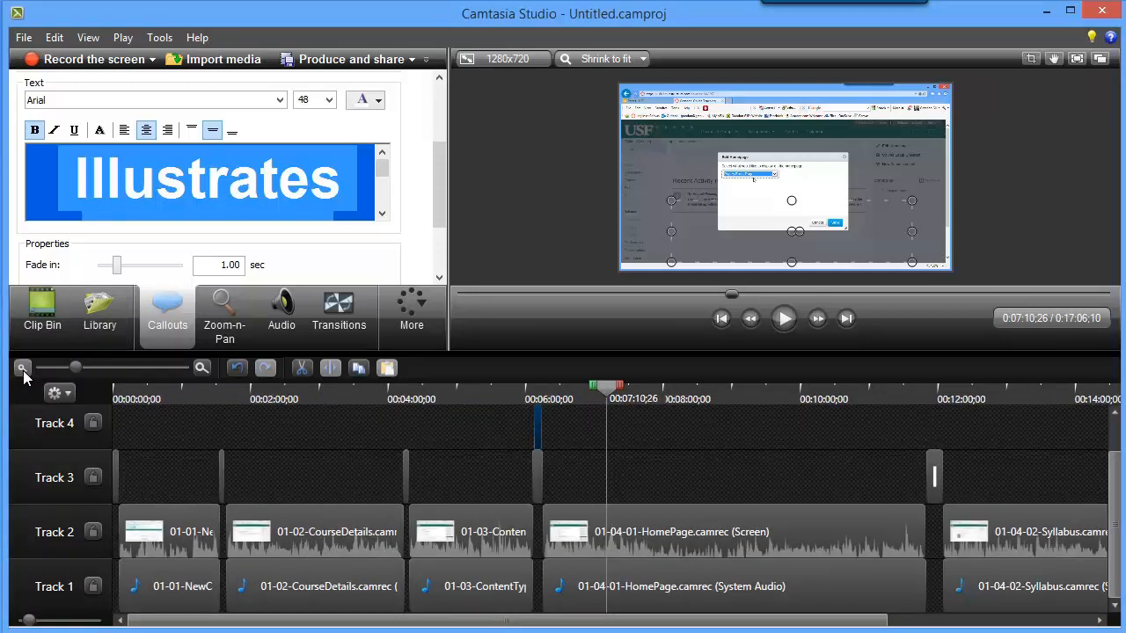
pyautogui.click(22, 368)
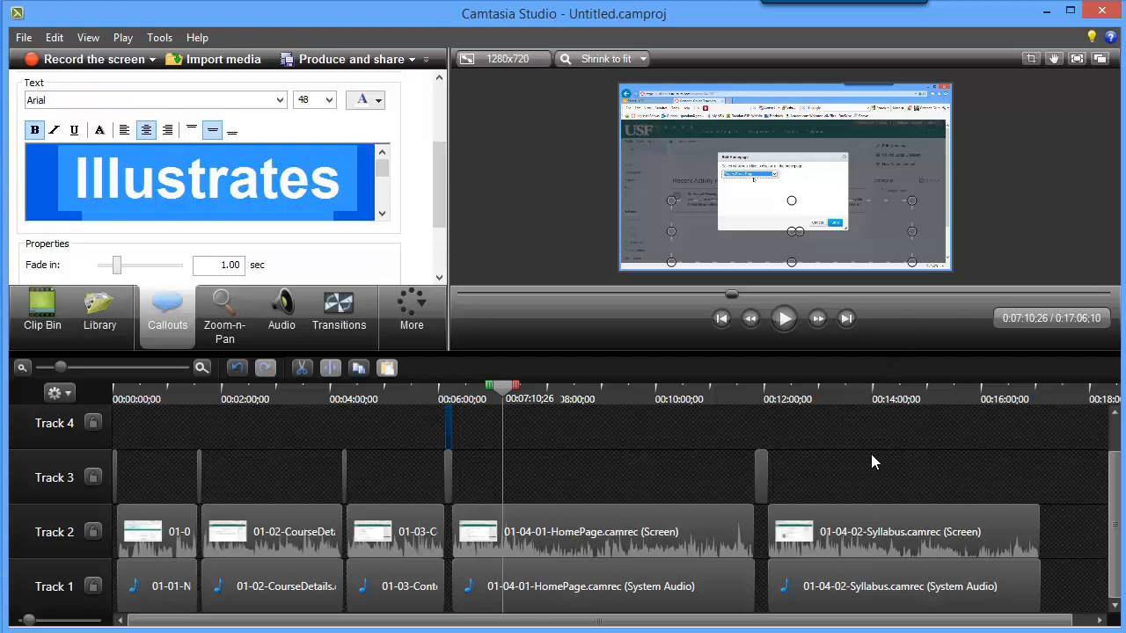
pyautogui.click(759, 486)
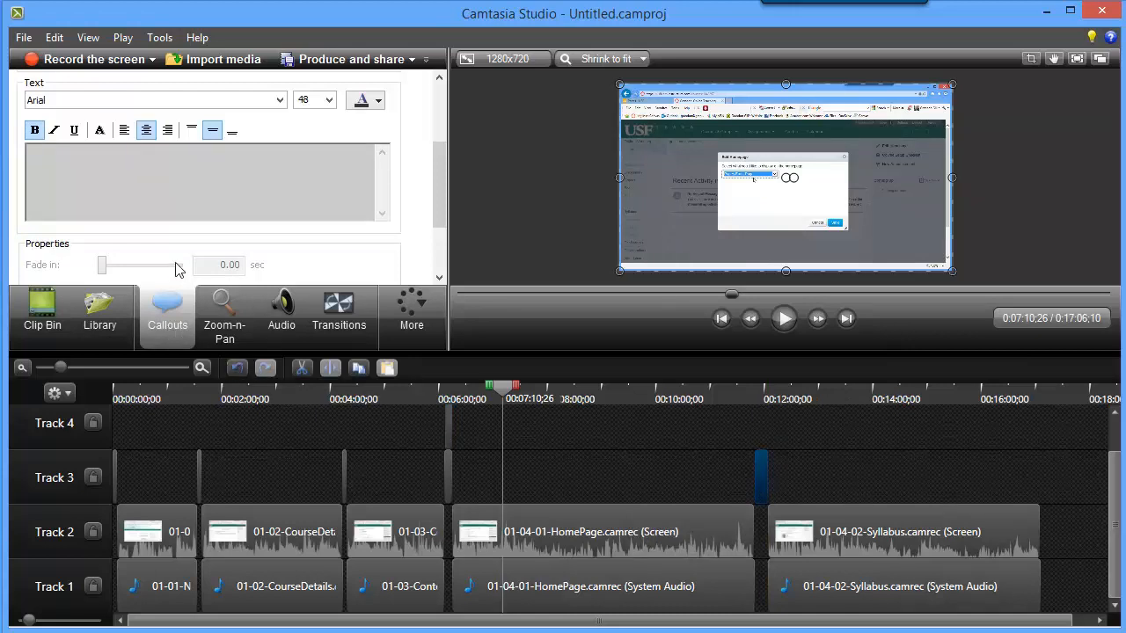
pyautogui.click(202, 367)
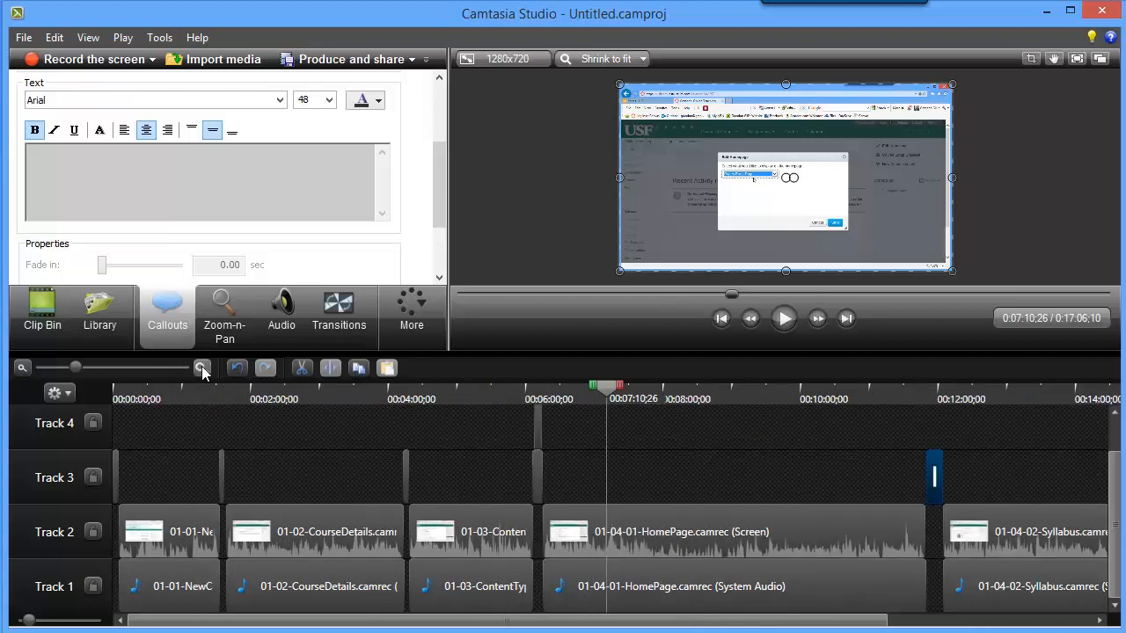
pyautogui.click(202, 367)
pyautogui.click(201, 368)
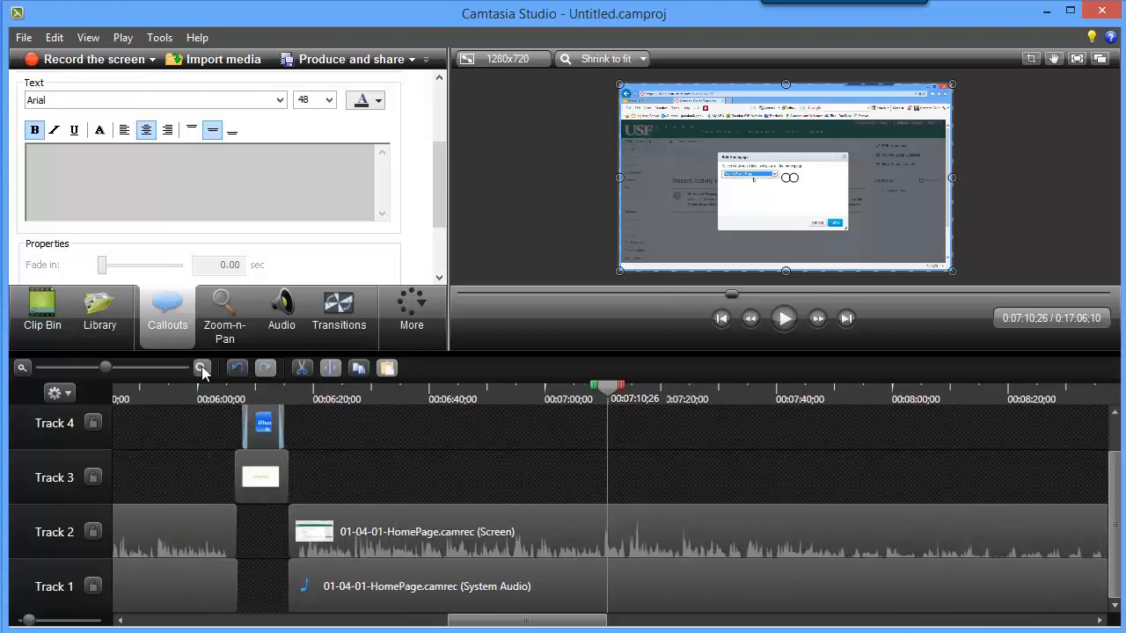
pyautogui.moveTo(505, 621); pyautogui.dragTo(841, 626)
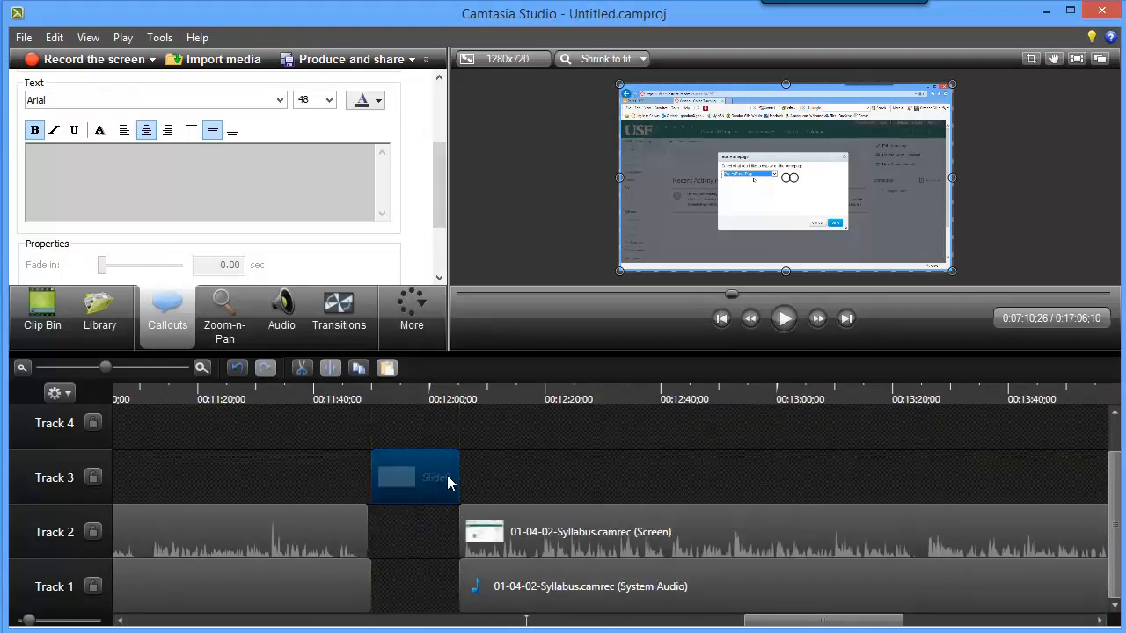
pyautogui.moveTo(466, 477); pyautogui.dragTo(407, 478)
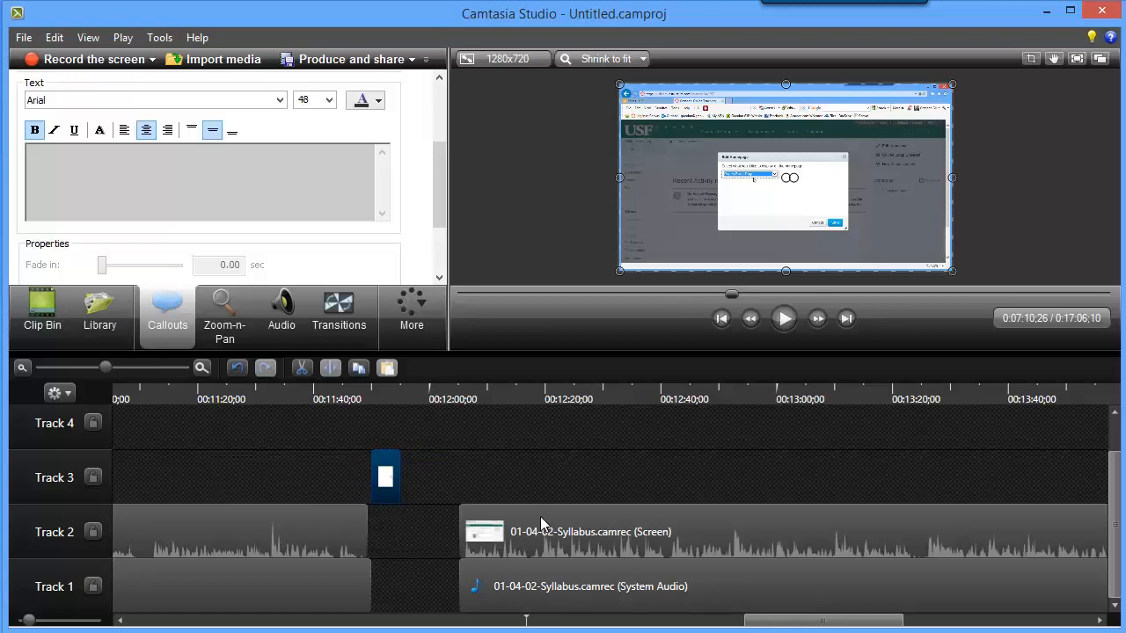
pyautogui.click(541, 524)
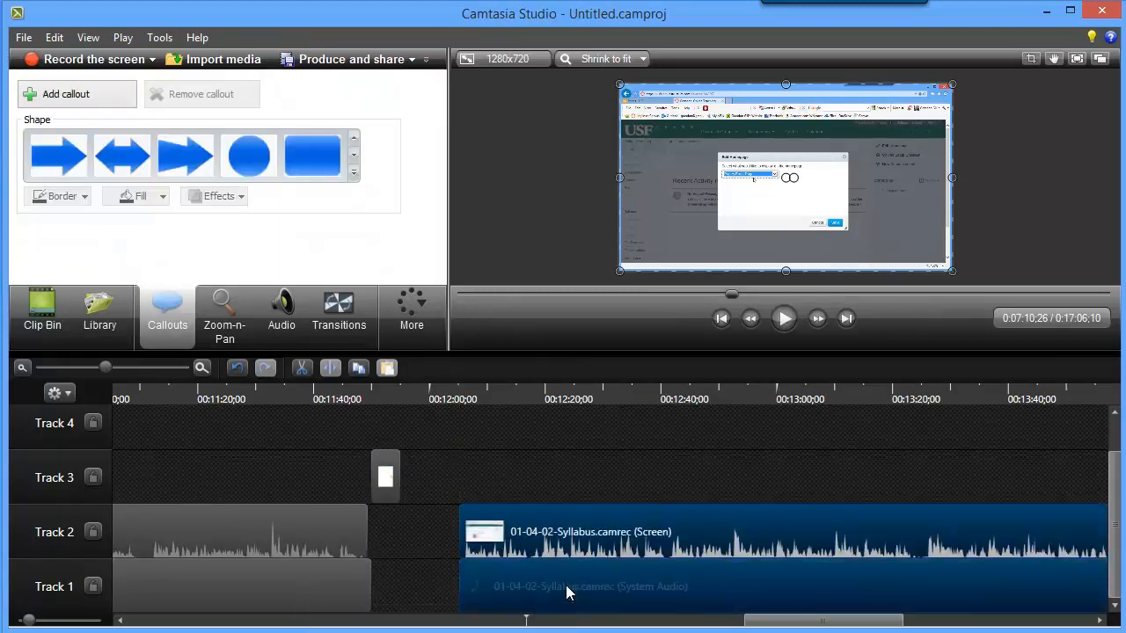
pyautogui.moveTo(567, 591); pyautogui.dragTo(510, 590)
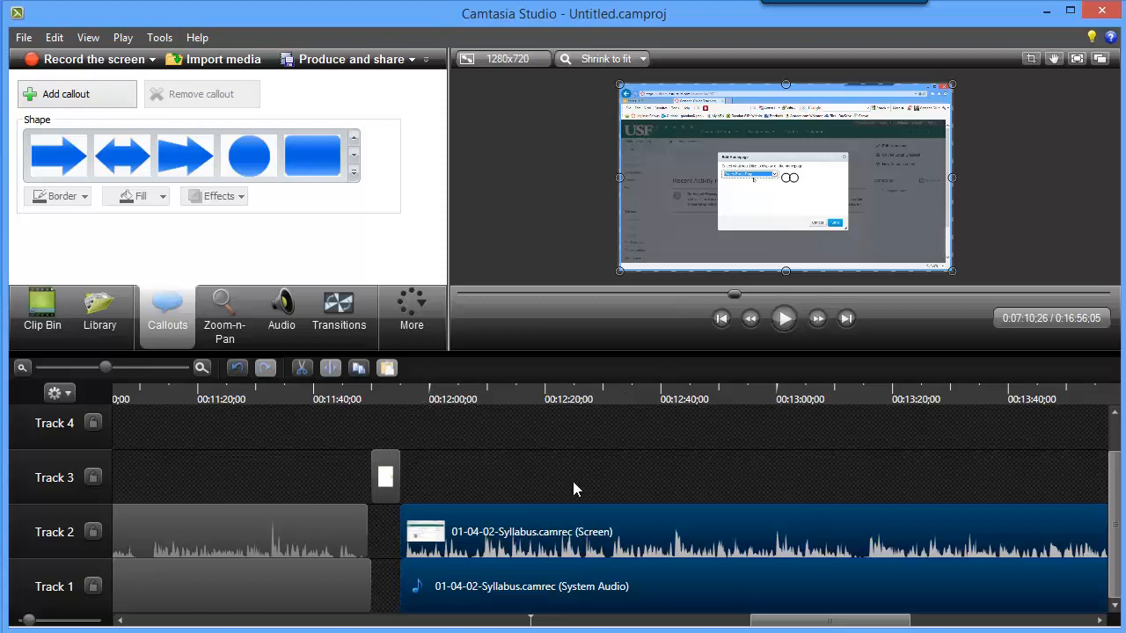
# Save the project as 02-Content.camproj in the FacultyOnlineWorkshop Part02 folder.
pyautogui.click(21, 37)
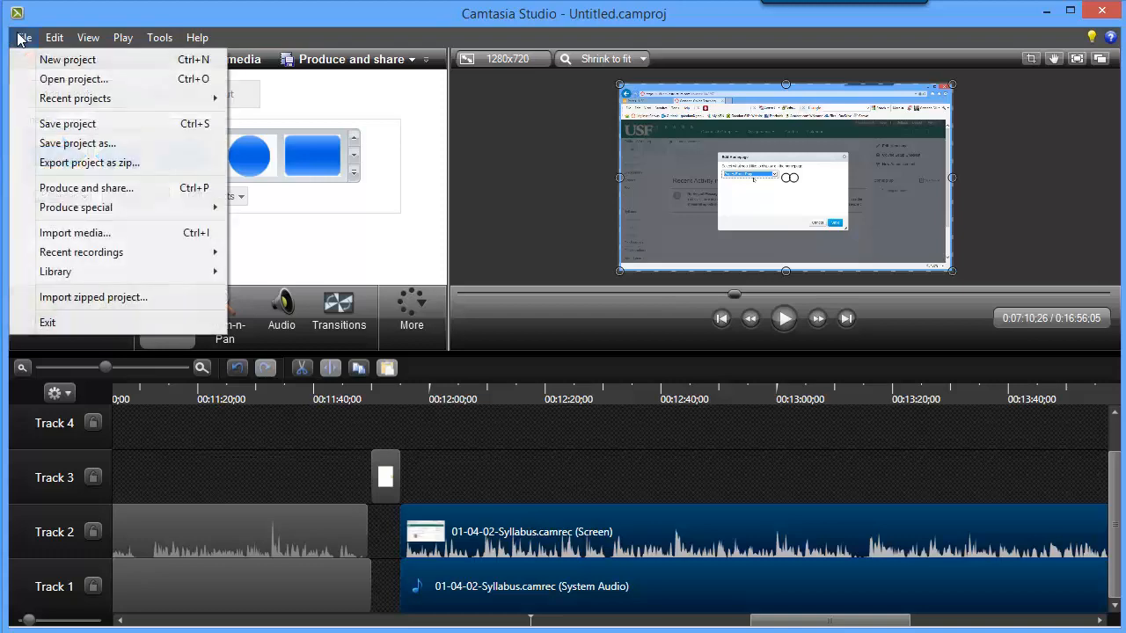
pyautogui.click(94, 145)
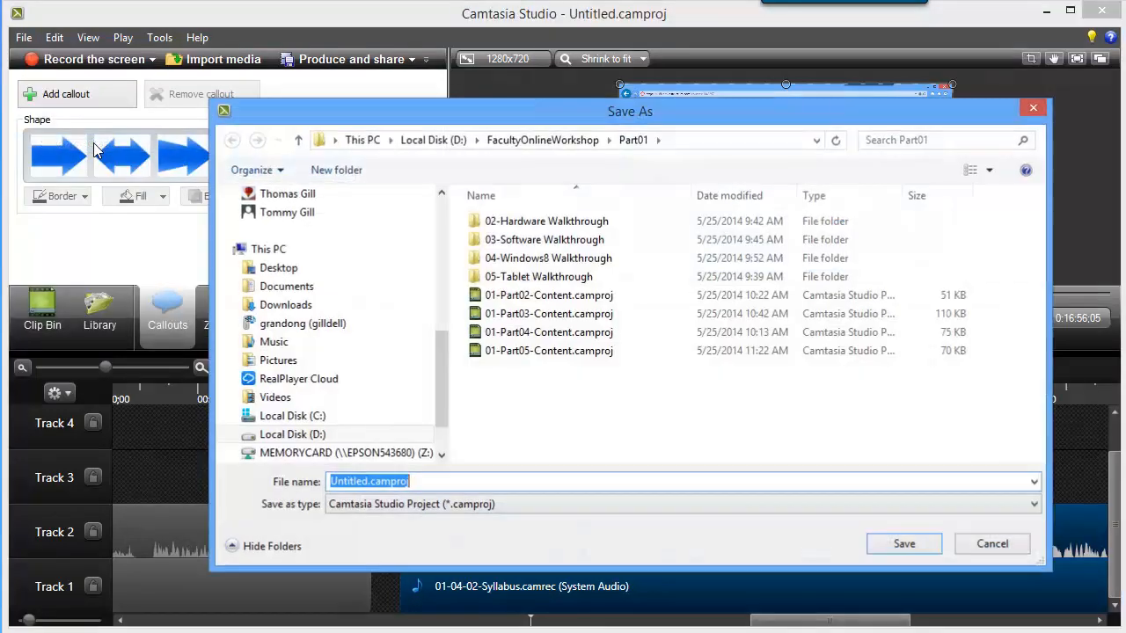
pyautogui.click(560, 144)
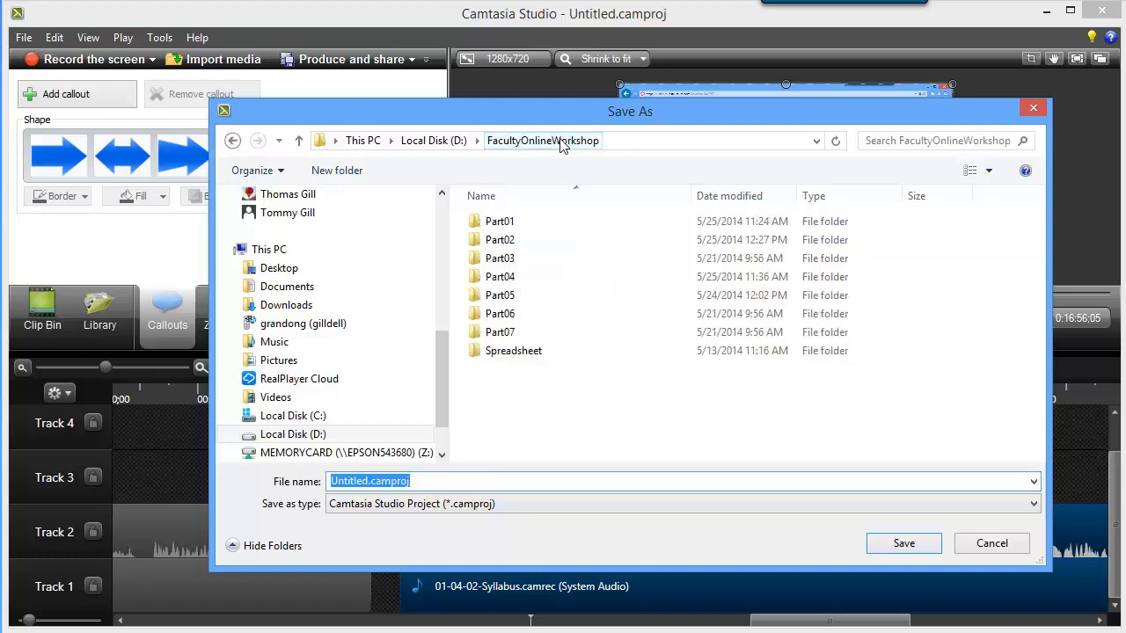
pyautogui.doubleClick(476, 243)
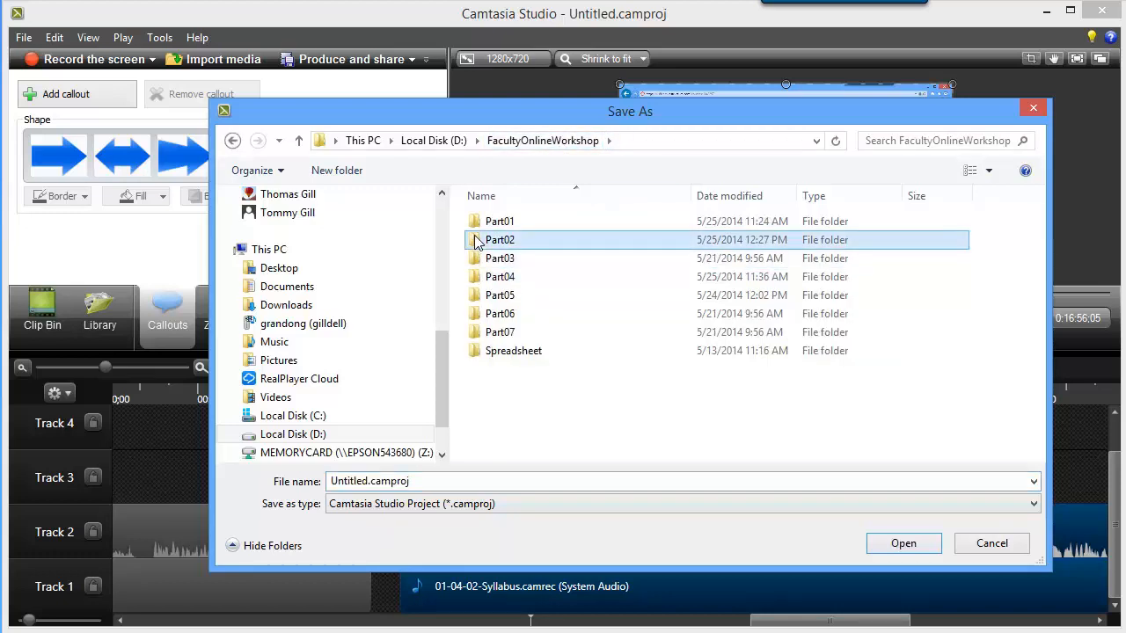
pyautogui.doubleClick(376, 483)
pyautogui.click(375, 483)
pyautogui.doubleClick(362, 483)
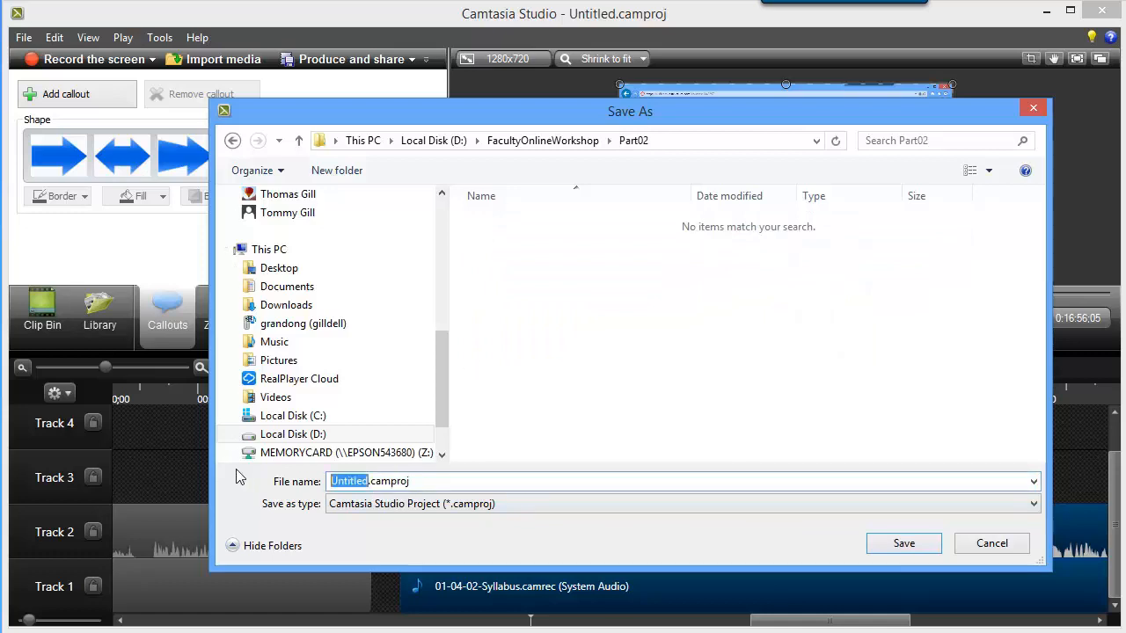
pyautogui.write('02-')
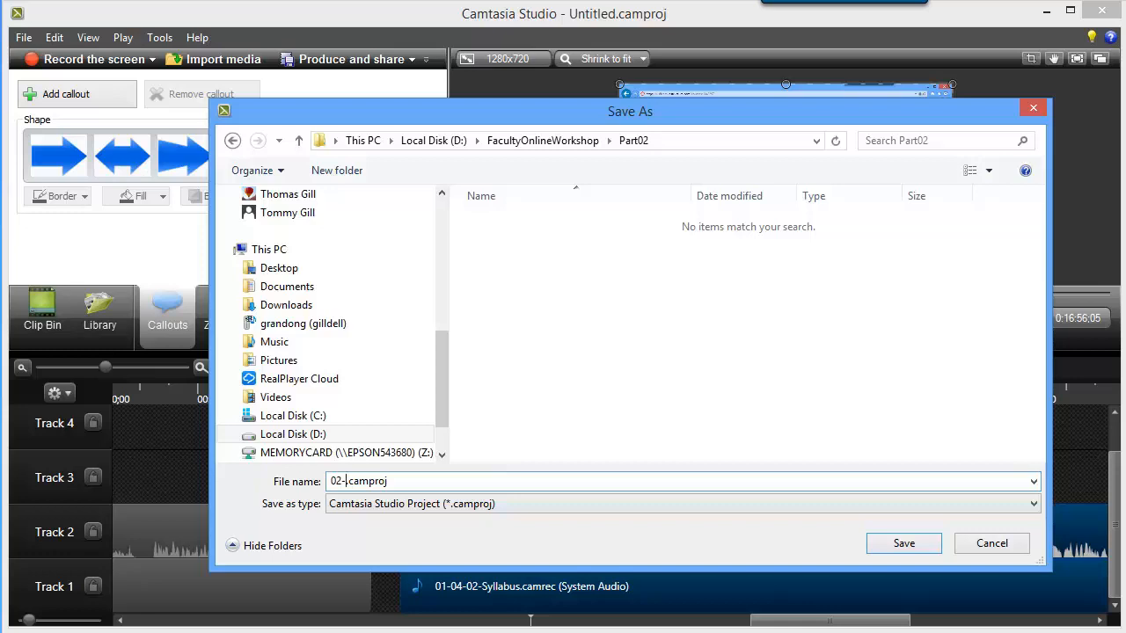
pyautogui.write('V')
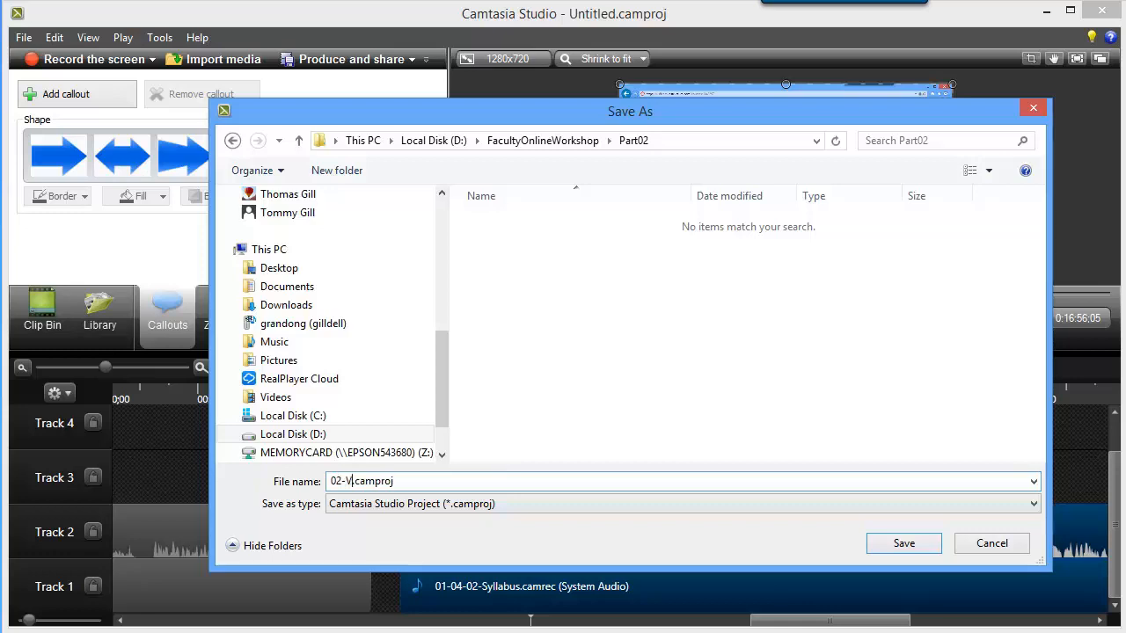
pyautogui.press('BackSpace')
pyautogui.write('Content')
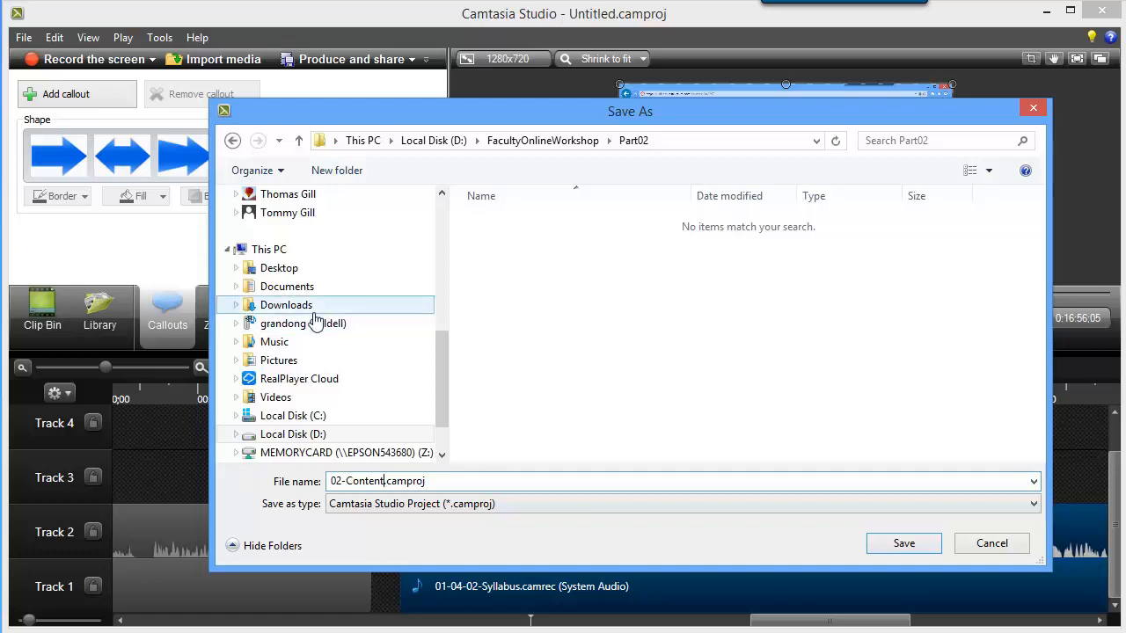
pyautogui.click(903, 544)
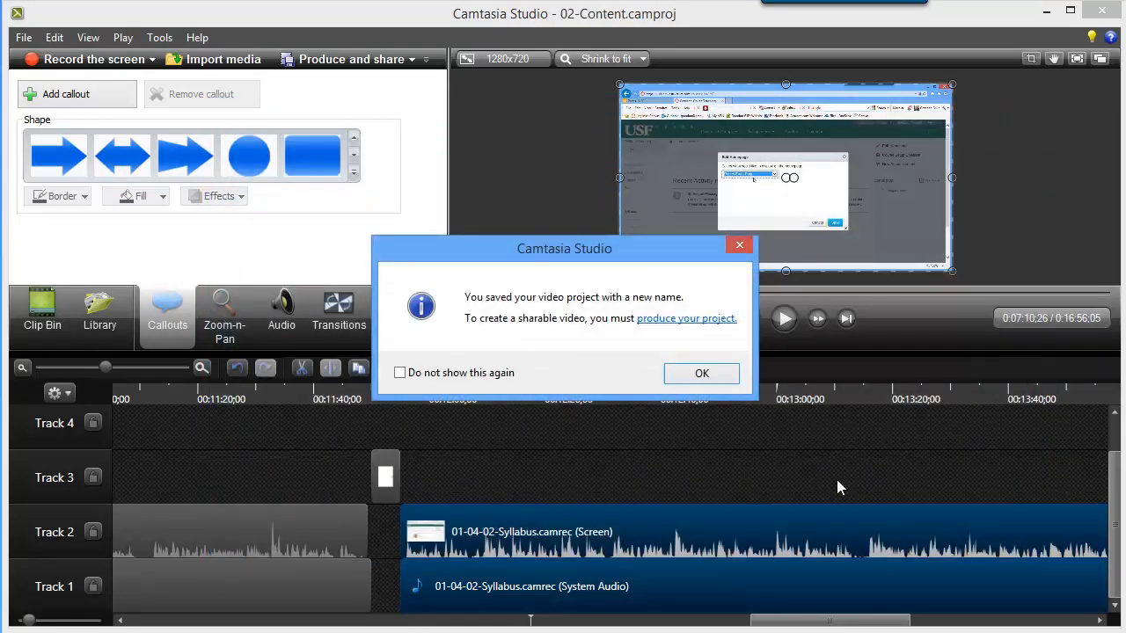
pyautogui.click(702, 374)
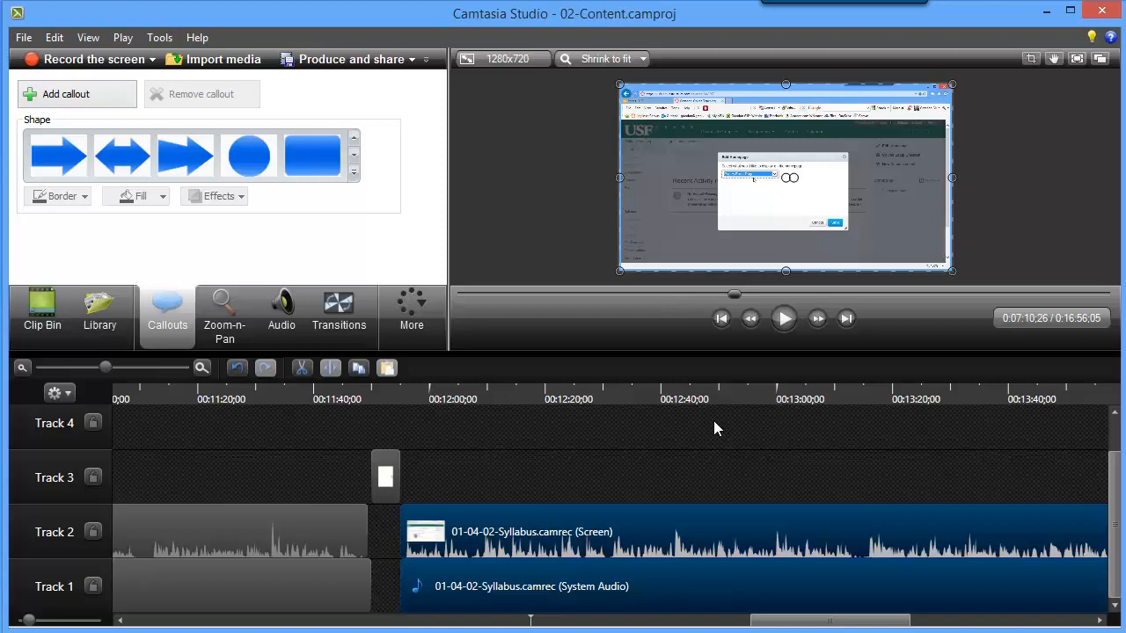
# Start producing the video with Custom production settings in the MP4 - Flash / HTML5 player format, proceeding to the player options.
pyautogui.click(365, 67)
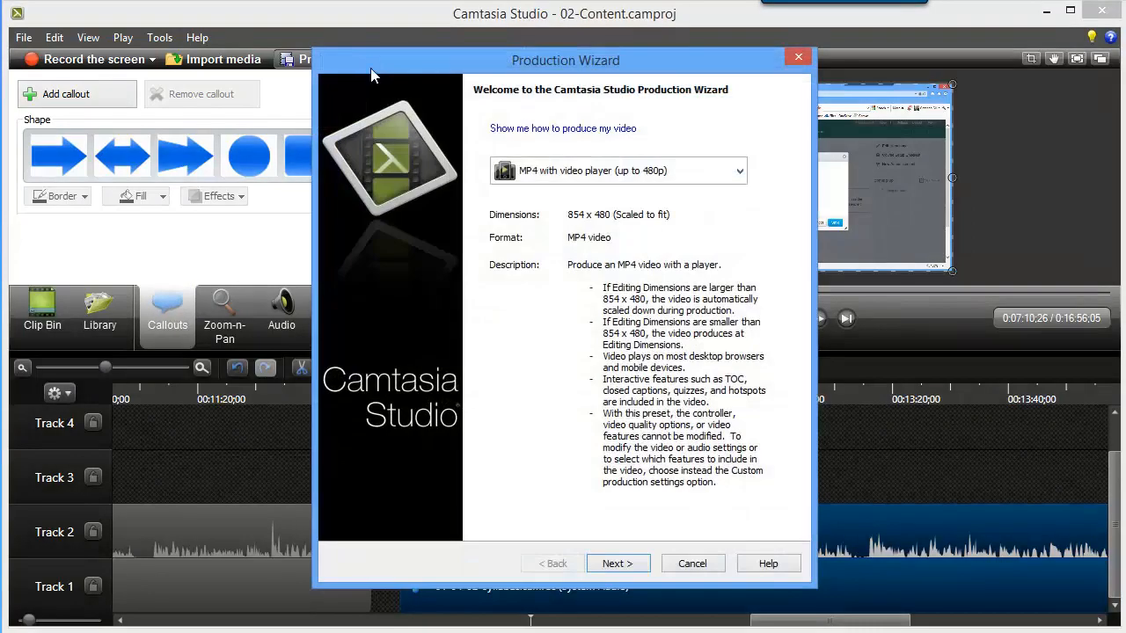
pyautogui.click(740, 172)
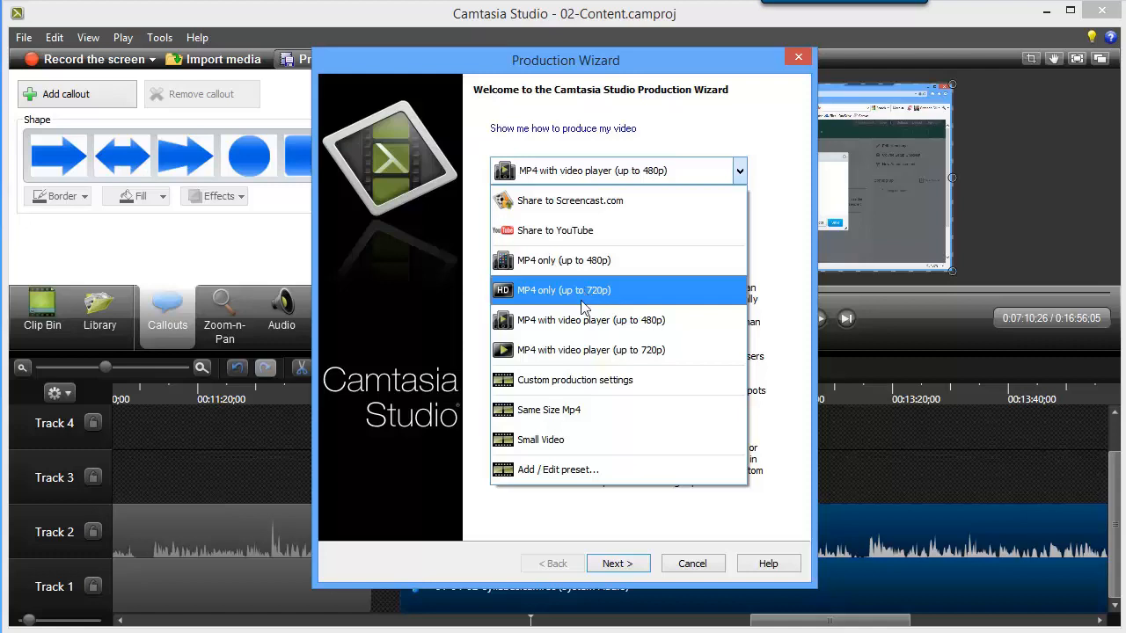
pyautogui.click(565, 381)
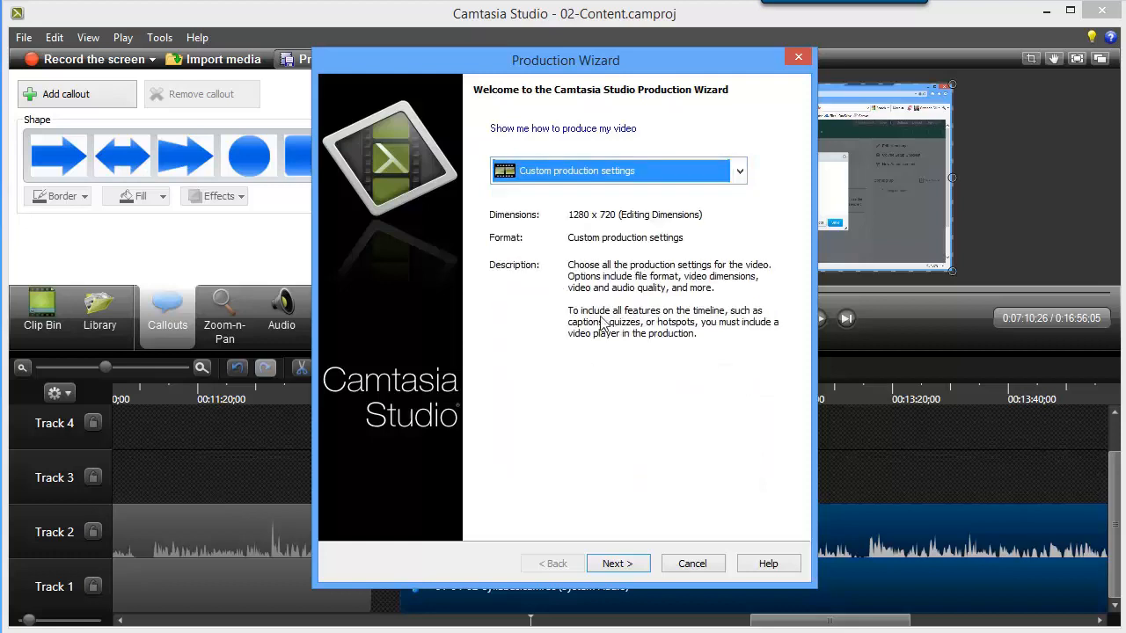
pyautogui.click(618, 564)
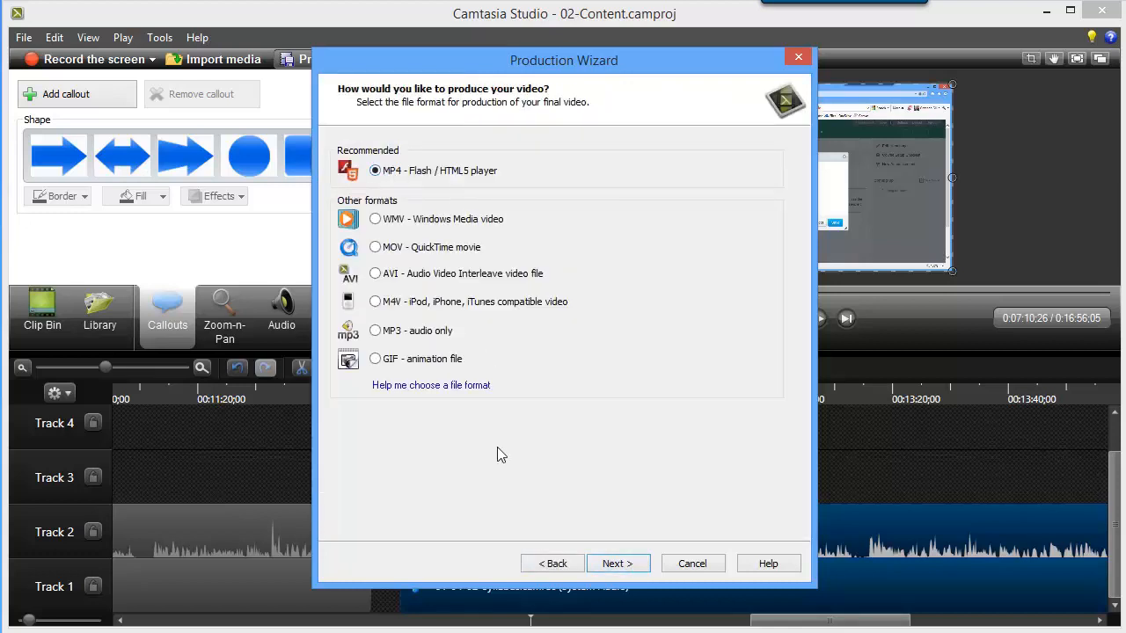
pyautogui.click(622, 565)
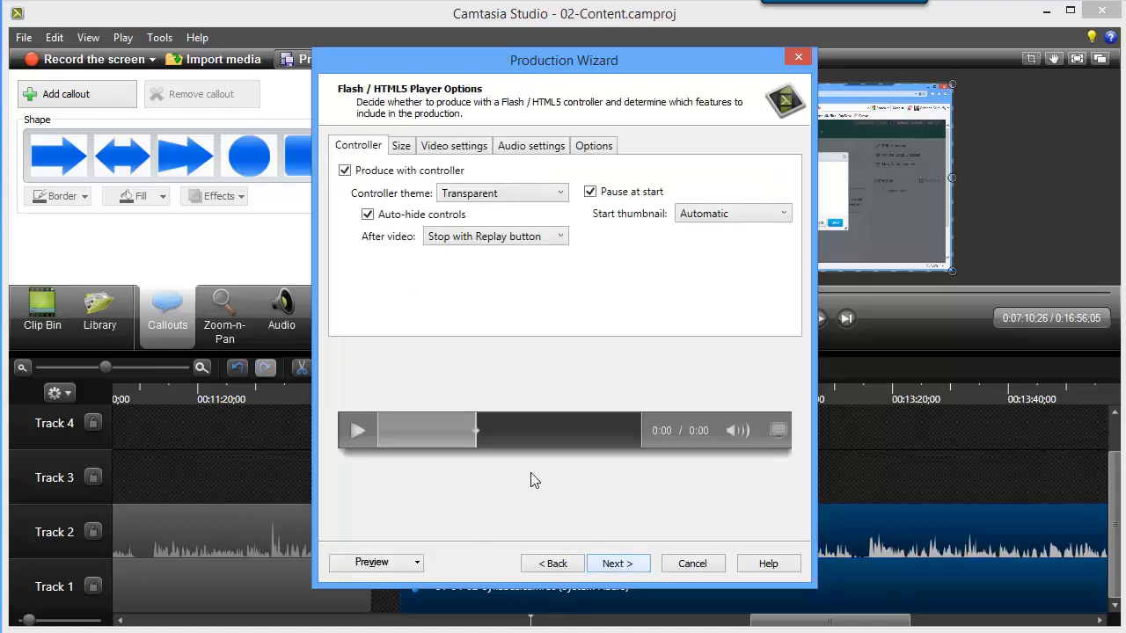
# Turn off producing with a controller, check the size, video and audio settings, and proceed to the output file settings without a watermark.
pyautogui.click(345, 171)
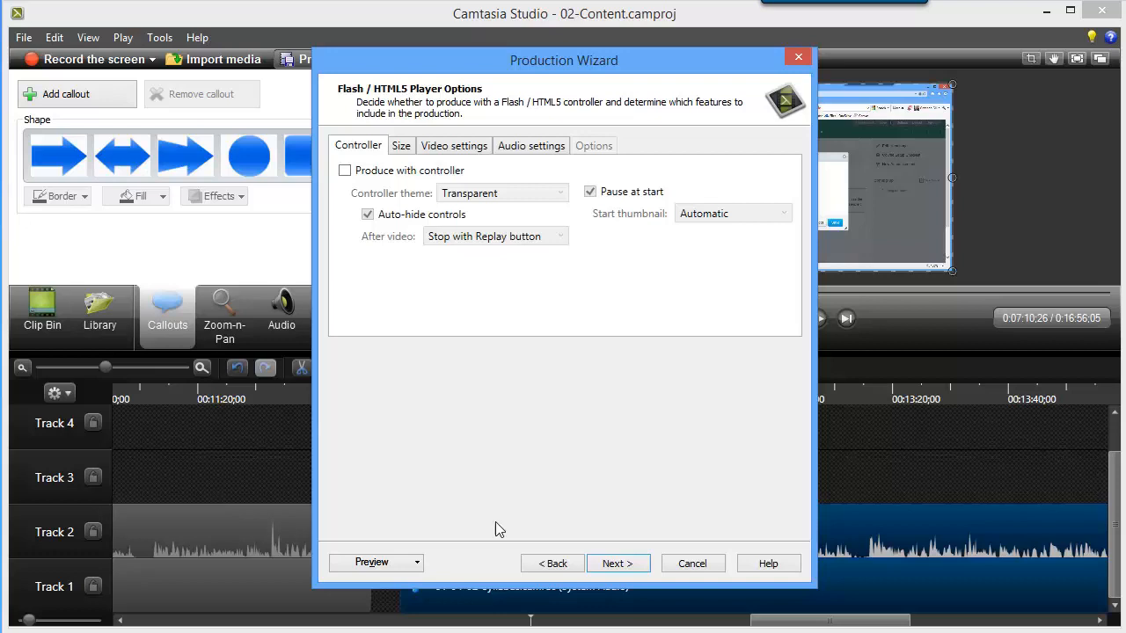
pyautogui.click(404, 151)
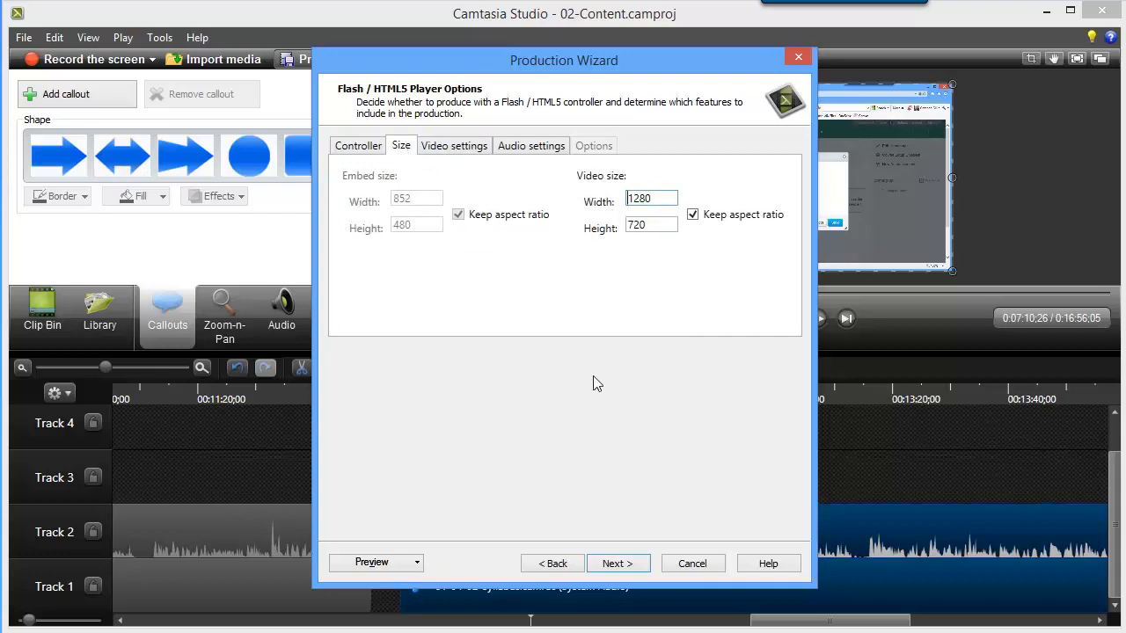
pyautogui.click(447, 150)
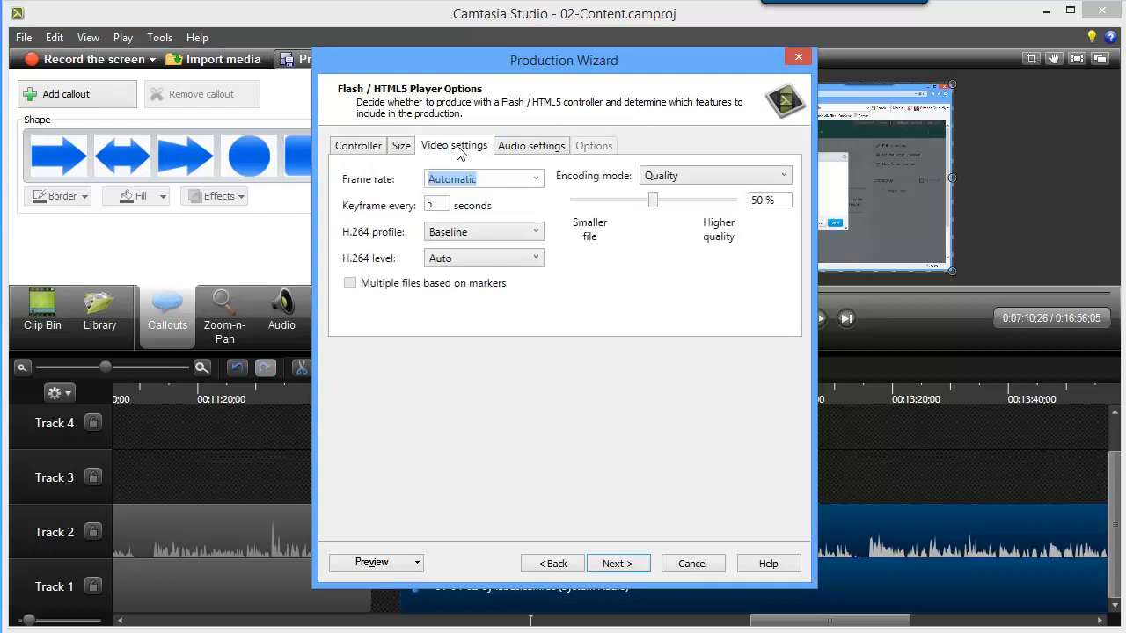
pyautogui.click(534, 151)
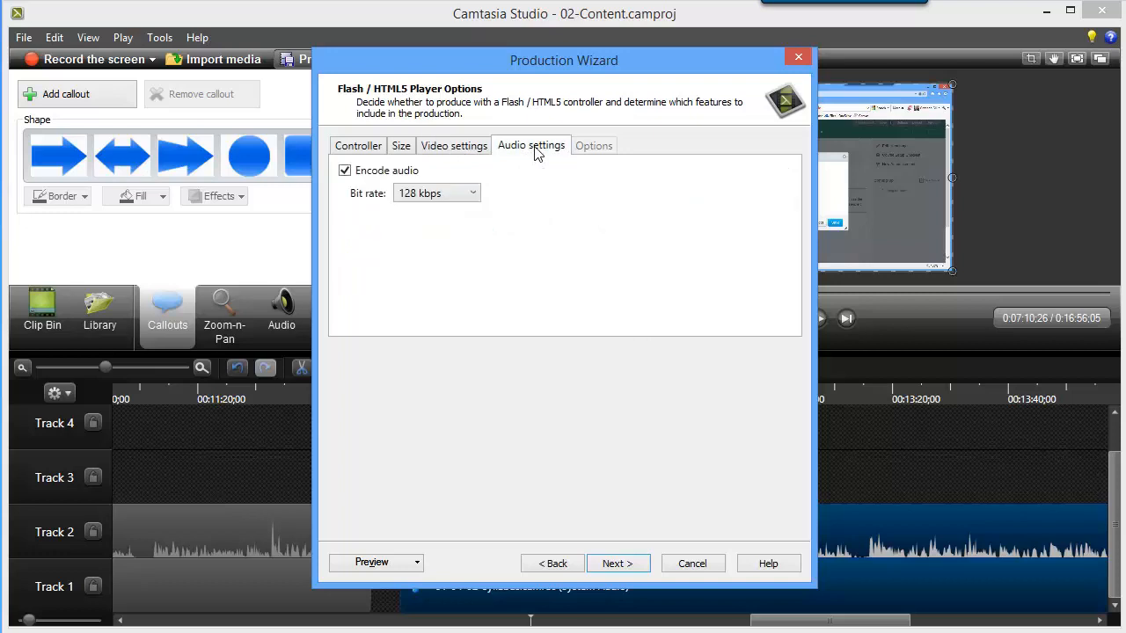
pyautogui.click(628, 568)
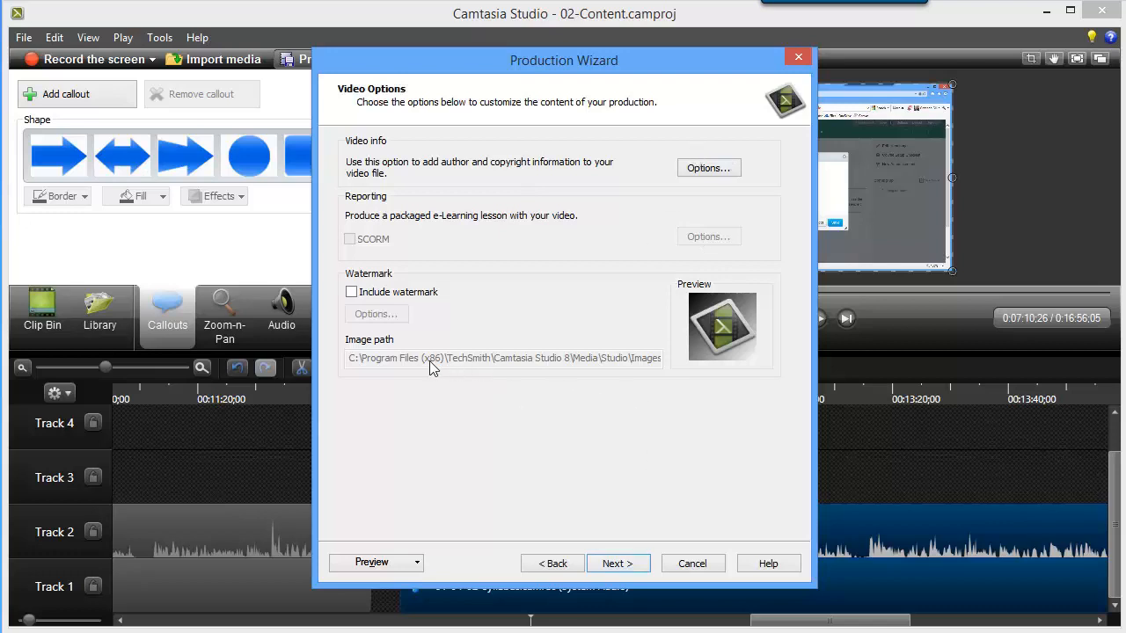
pyautogui.click(617, 564)
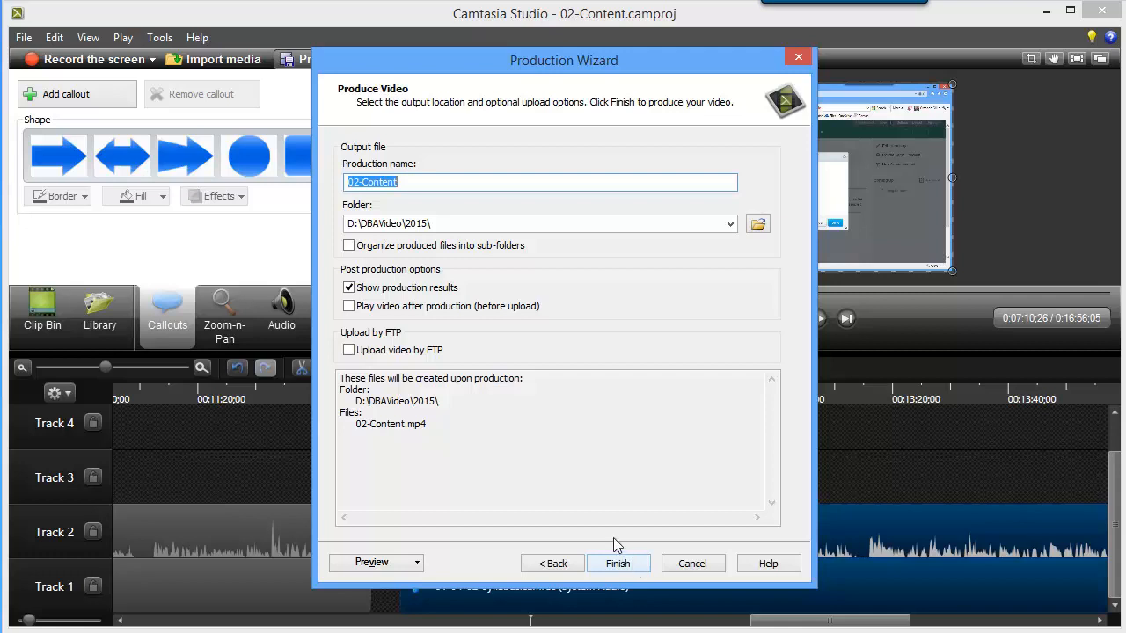
pyautogui.click(357, 191)
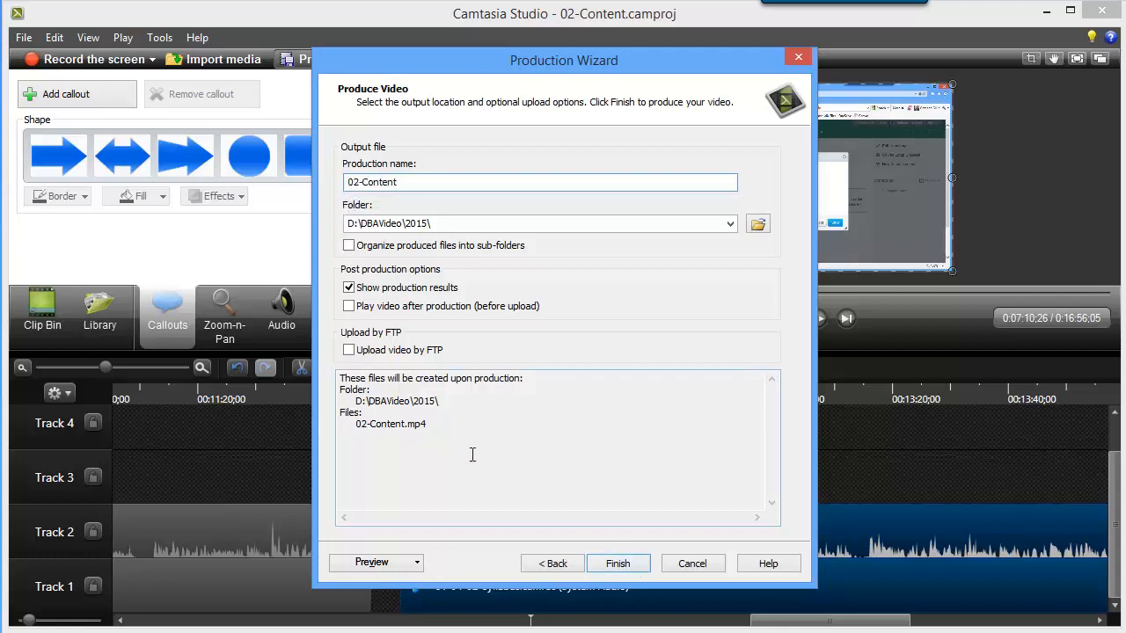
pyautogui.write('0')
pyautogui.click(409, 186)
pyautogui.moveTo(355, 188); pyautogui.dragTo(343, 188)
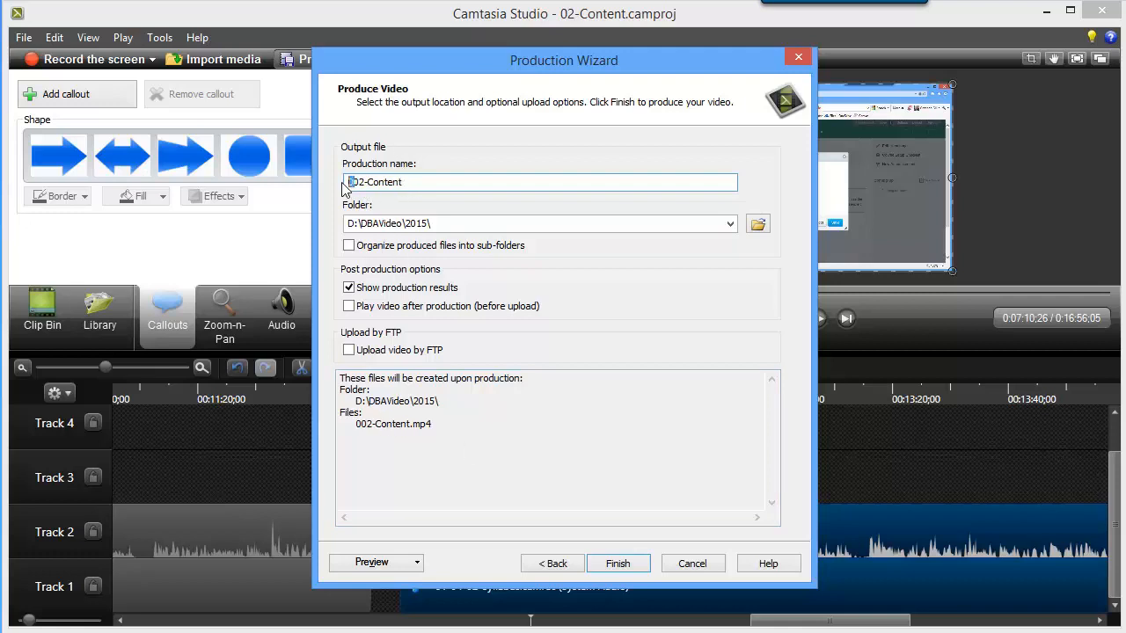
pyautogui.press('Delete')
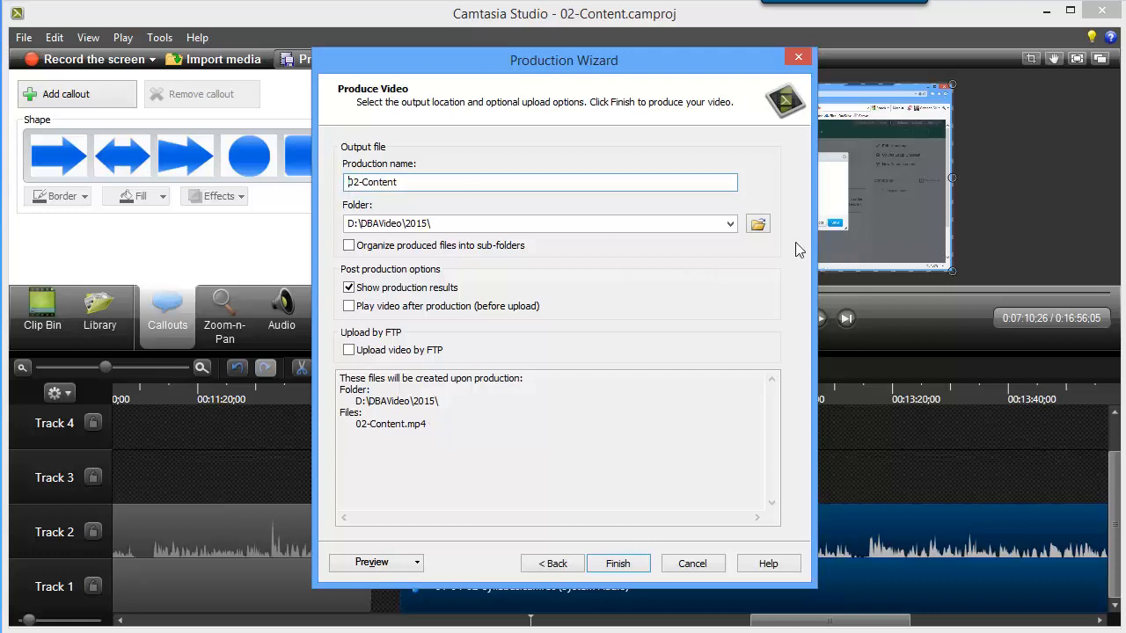
# Set the output folder to D:\FacultyOnlineWorkshop\Part02 and produce the video as 02-Content.mp4, closing the production results.
pyautogui.click(756, 223)
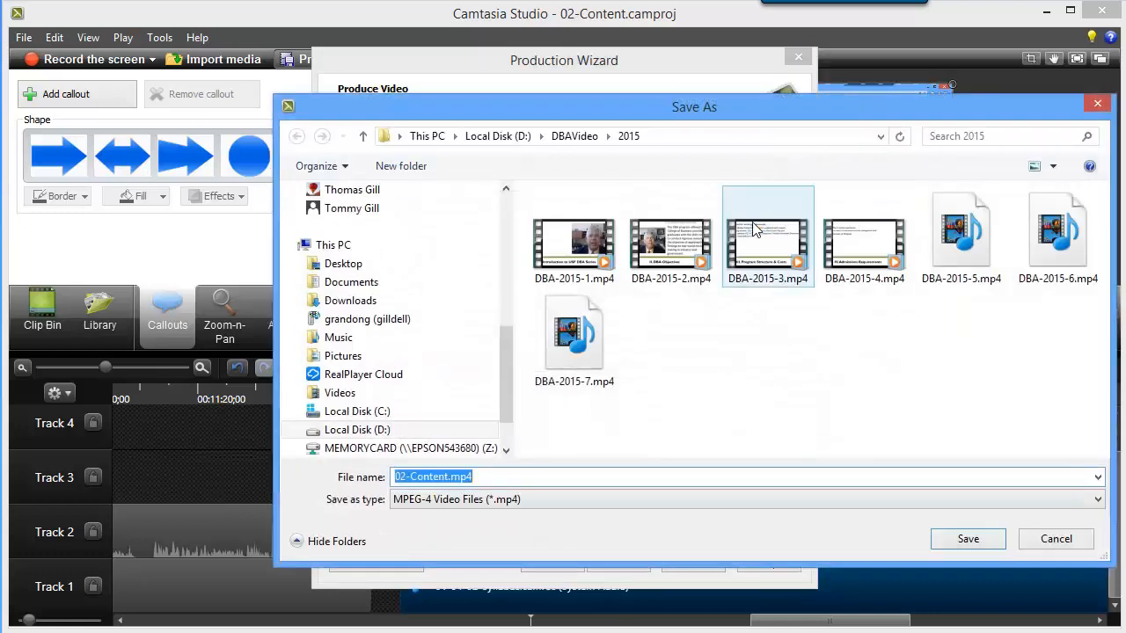
pyautogui.click(385, 432)
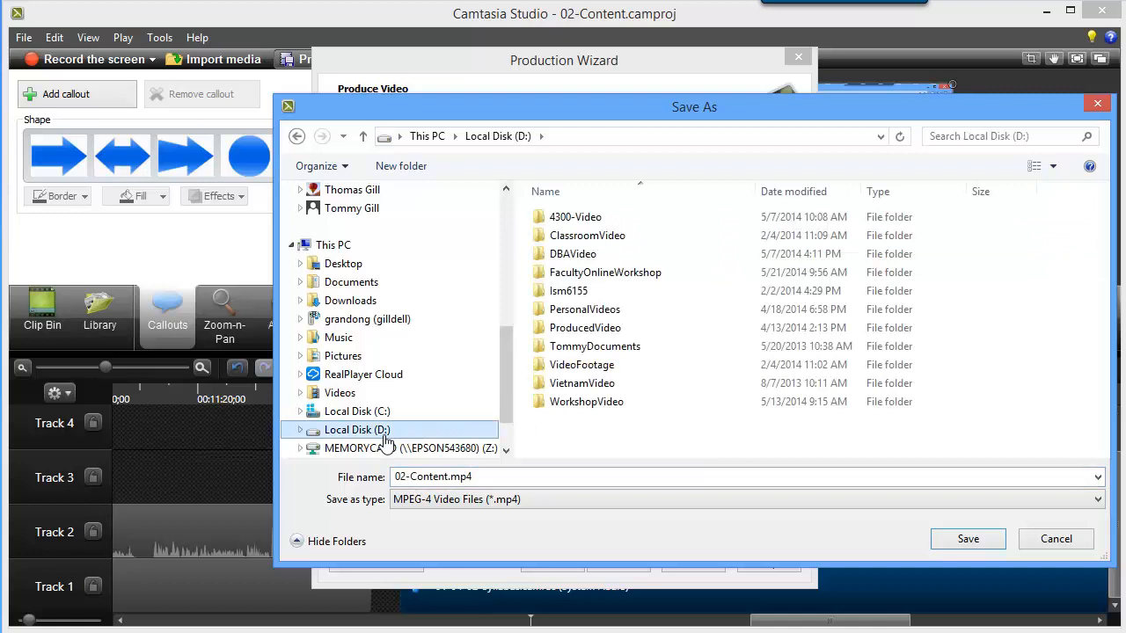
pyautogui.doubleClick(543, 274)
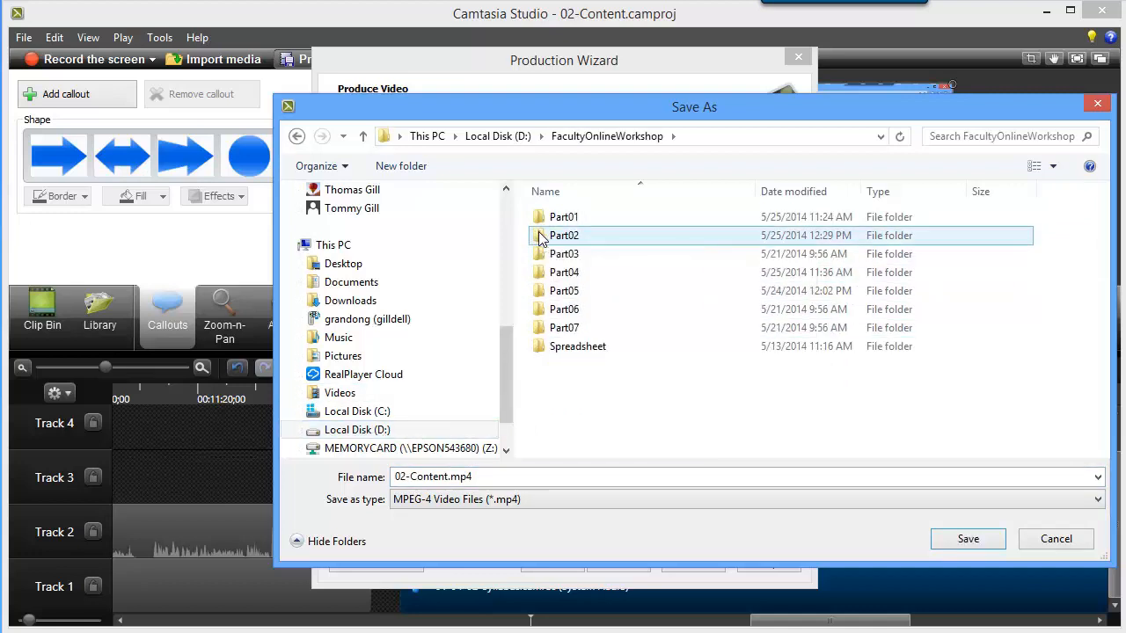
pyautogui.doubleClick(540, 236)
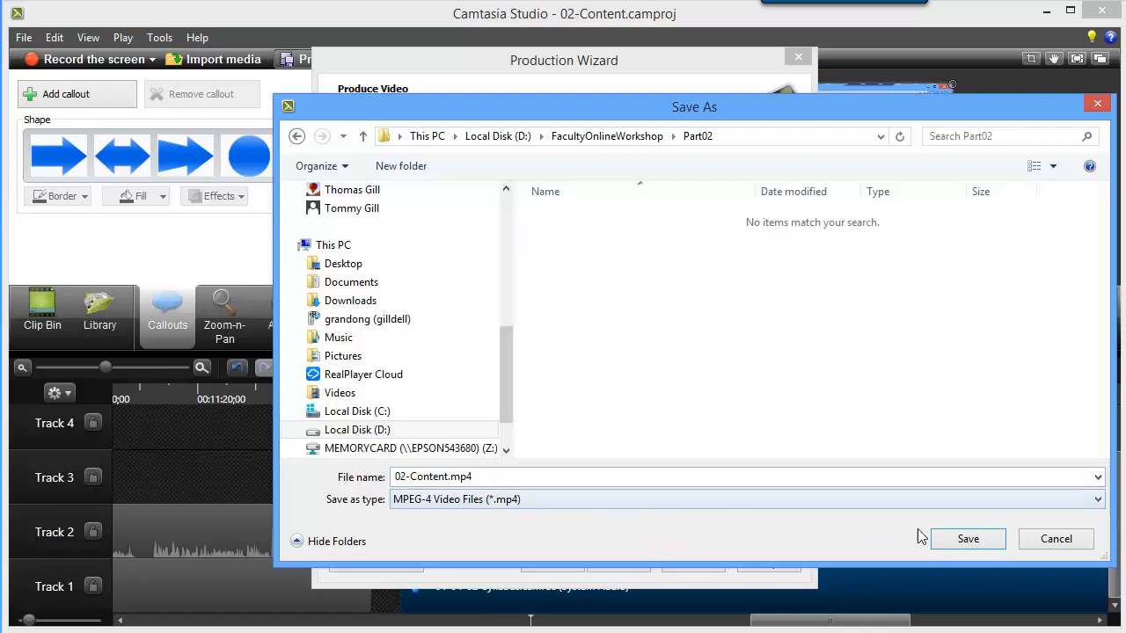
pyautogui.click(968, 539)
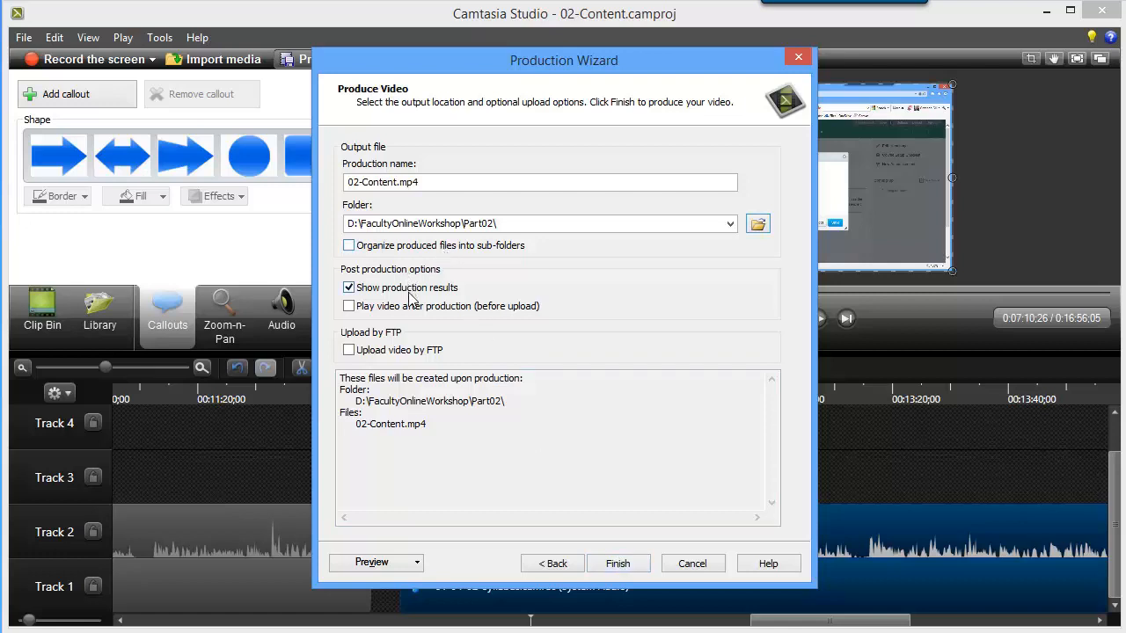
pyautogui.click(618, 564)
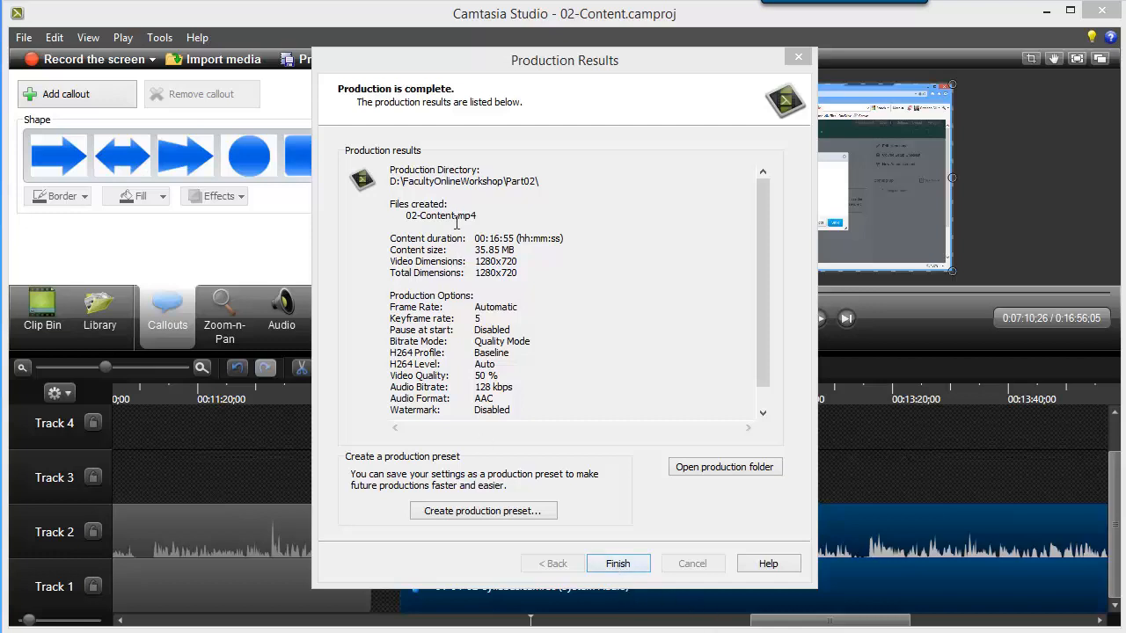
pyautogui.click(619, 564)
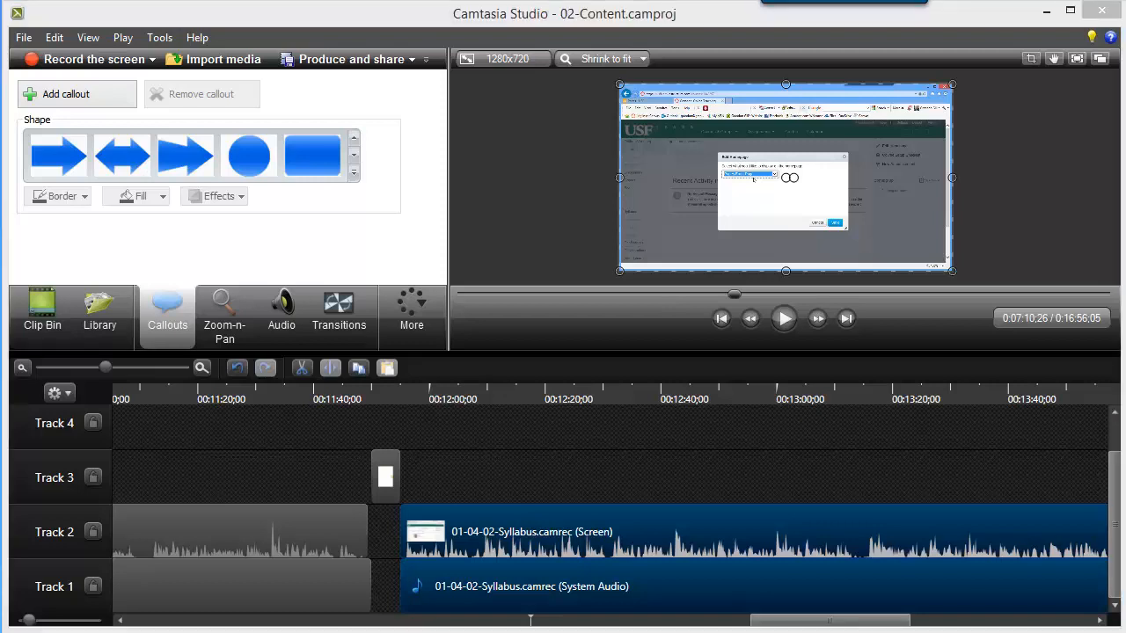
# Switch to the Part02 folder in File Explorer, play 02-Content.mp4 to check the produced video, and close the player.
pyautogui.hotkey('alt', 'Tab')
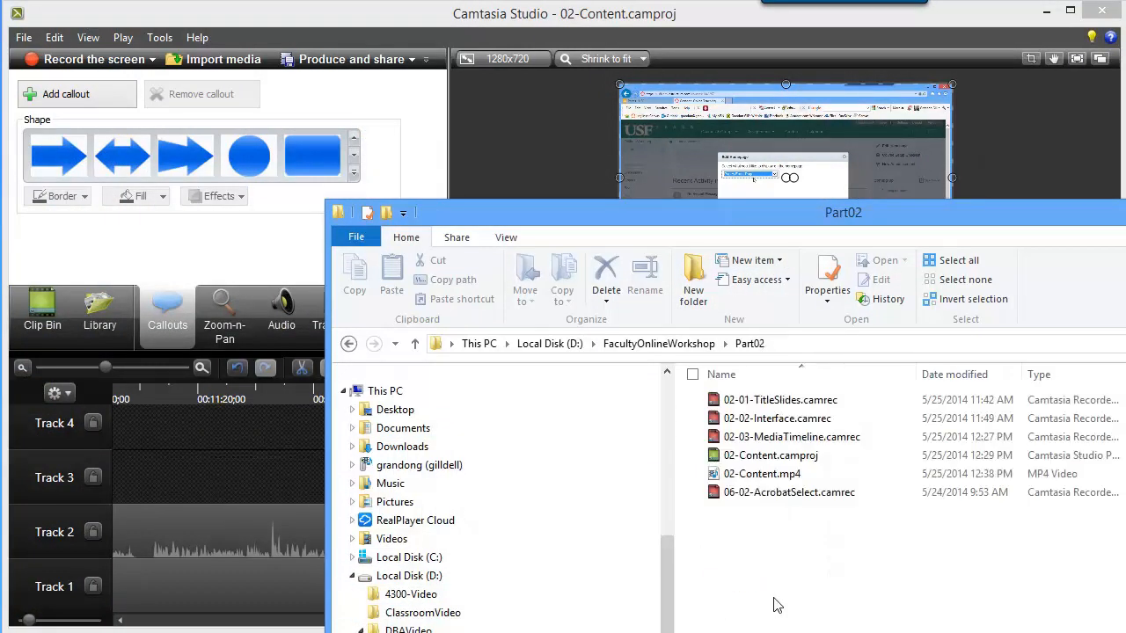
pyautogui.click(763, 477)
pyautogui.doubleClick(763, 475)
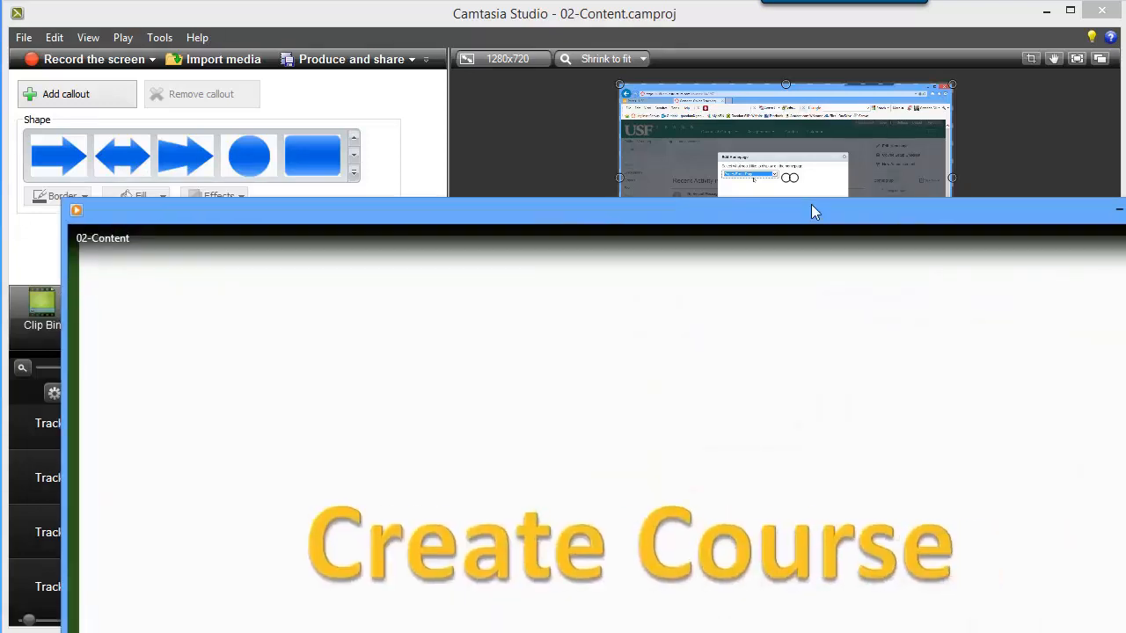
pyautogui.moveTo(810, 206); pyautogui.dragTo(697, 40)
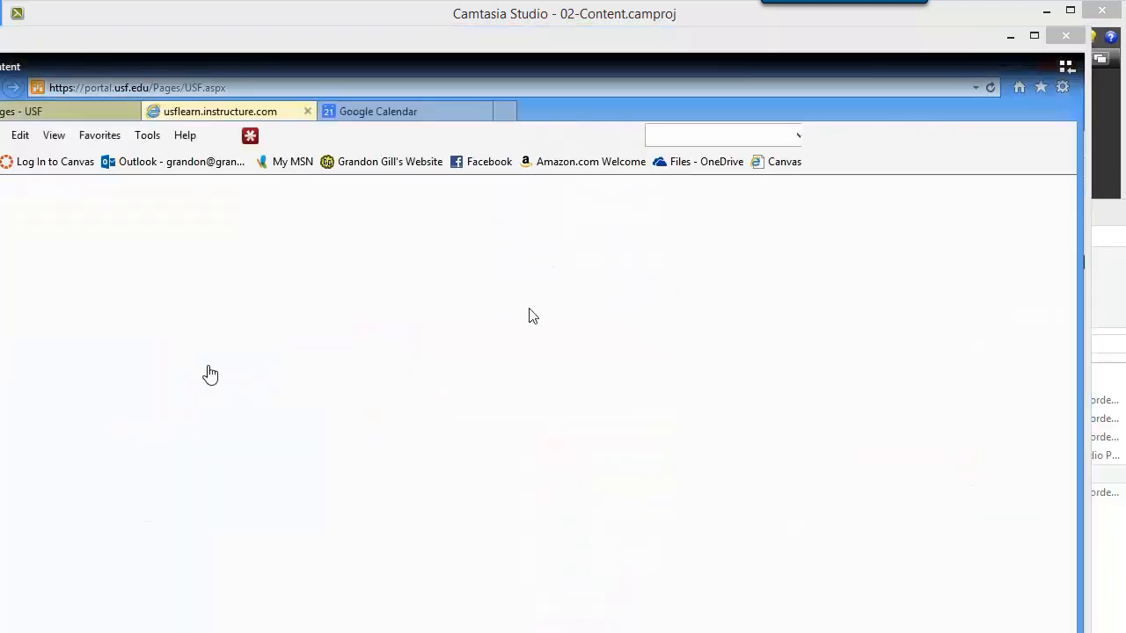
pyautogui.click(1066, 36)
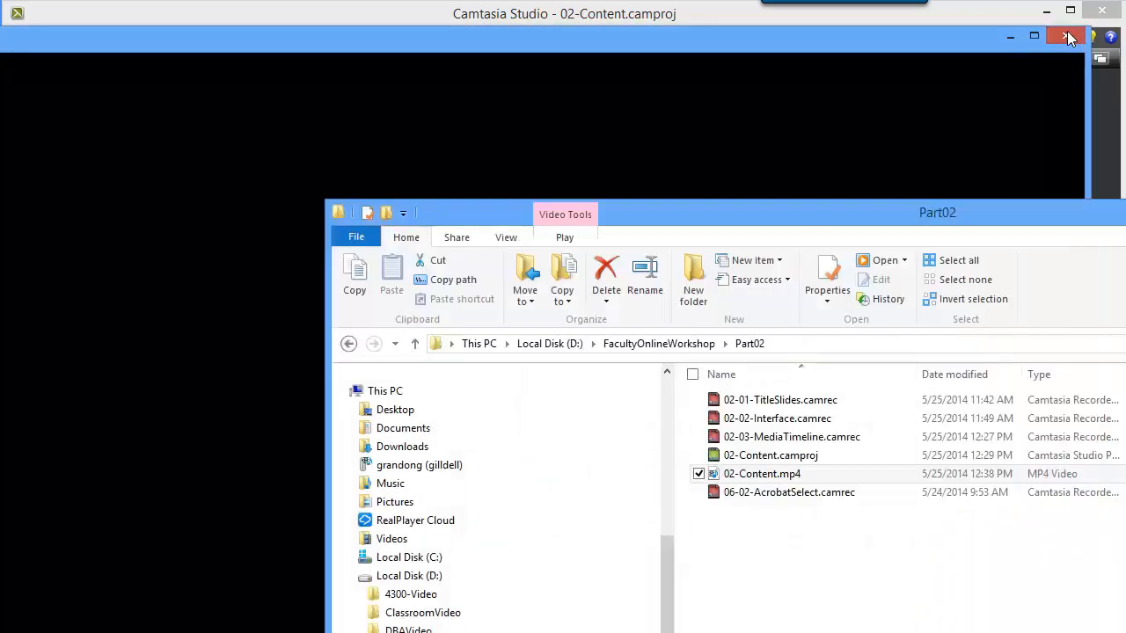